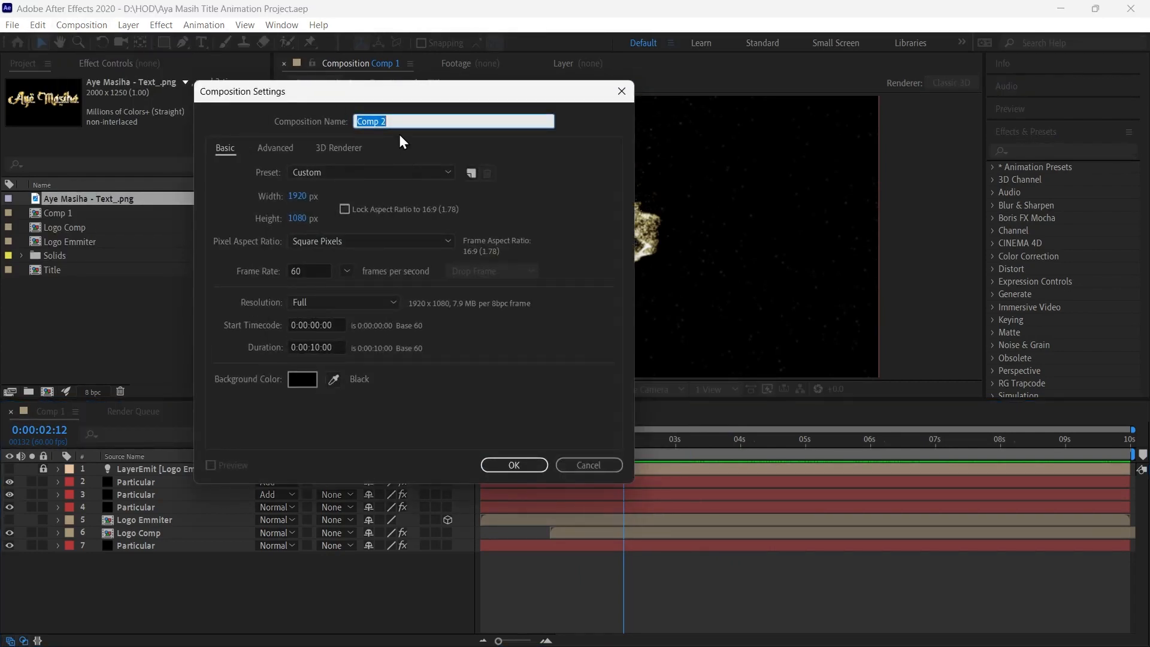
- Create a 1920 x 1080, 60 fps, 10-second composition named Main with a black background
{"action": "type", "text": "Main"}
{"action": "left_click", "coordinate": [302, 380]}
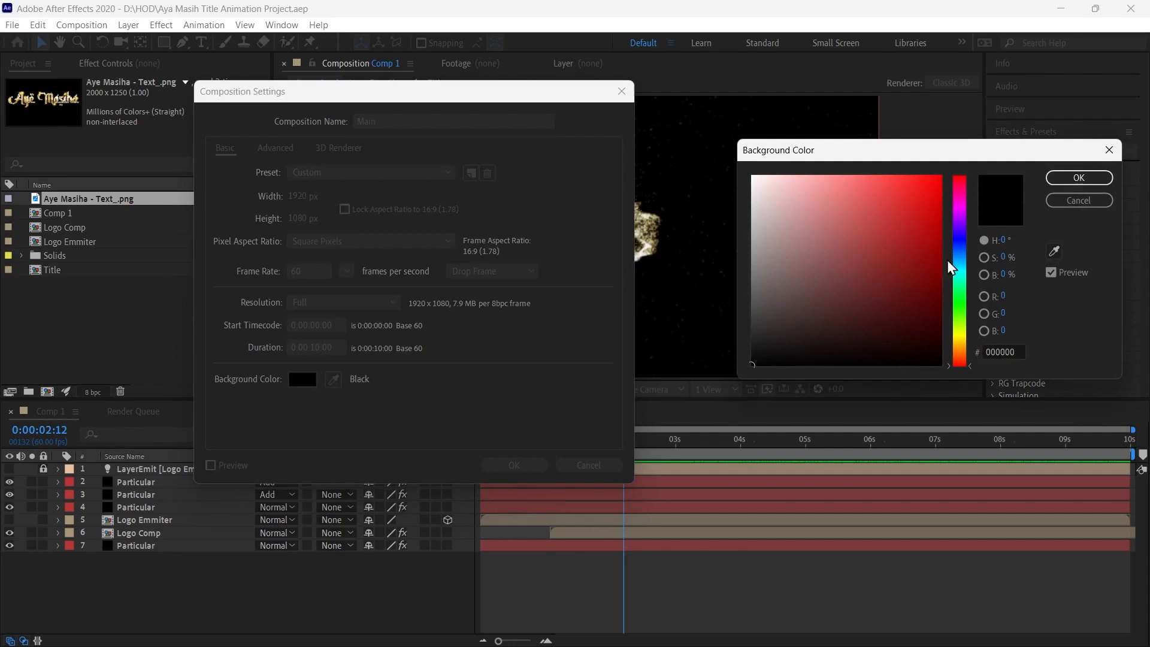
{"action": "left_click", "coordinate": [1079, 178]}
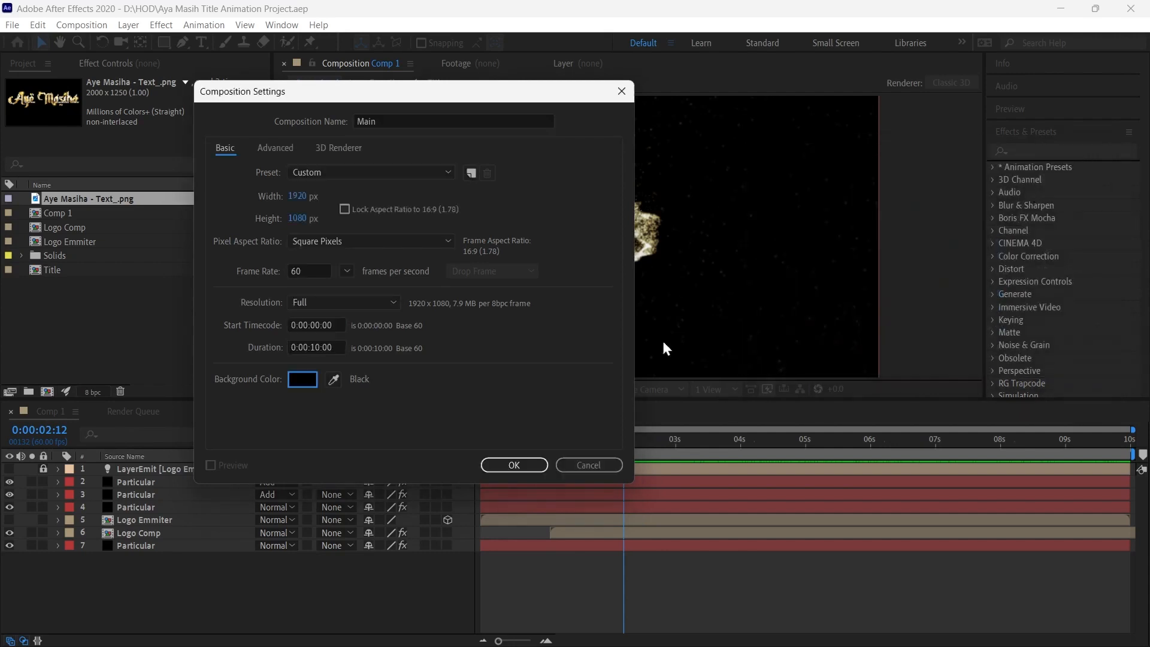
{"action": "left_click", "coordinate": [514, 466]}
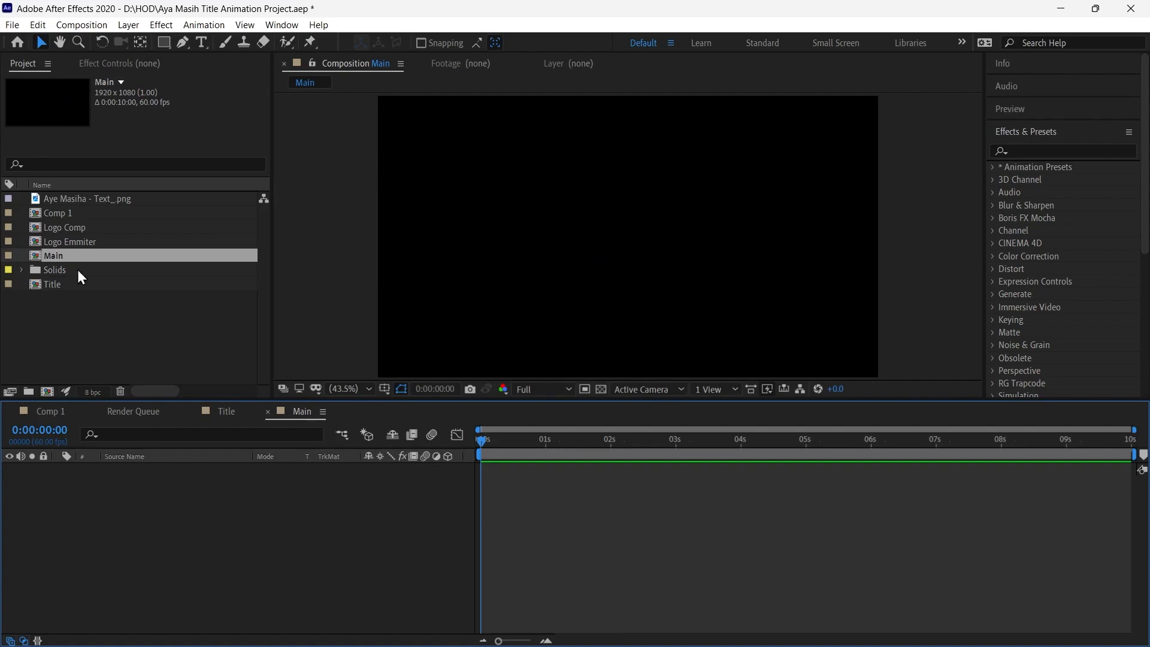
- Add the Aye Masiha text image to the Main composition and scale it to 64%
{"action": "left_click", "coordinate": [65, 204]}
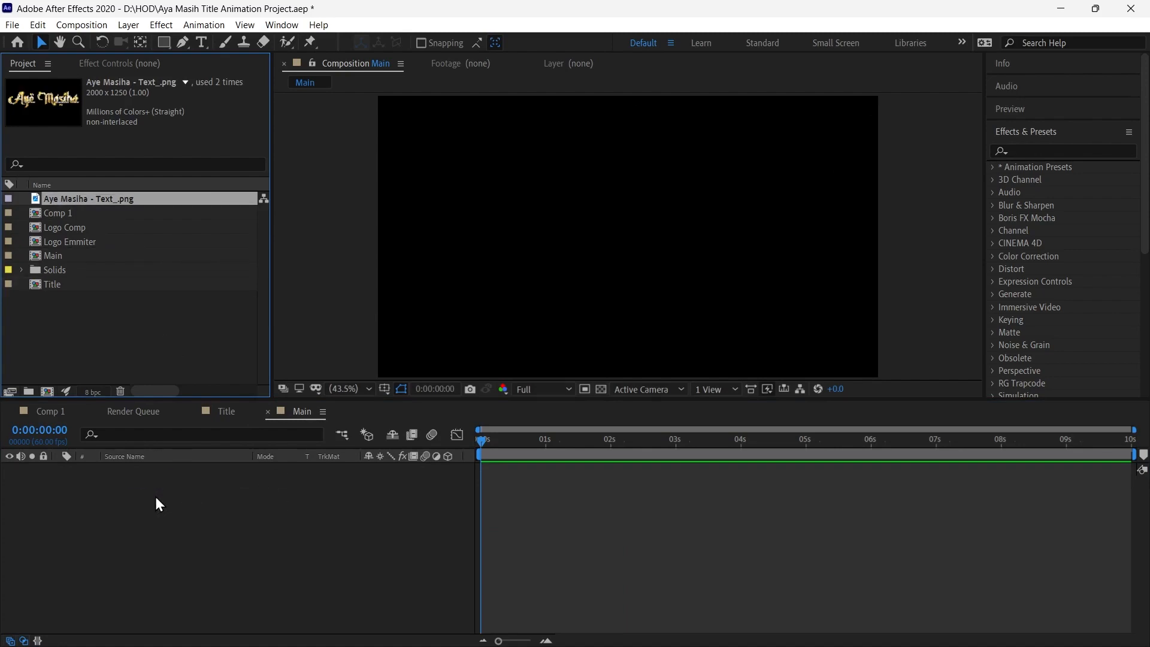
{"action": "left_click_drag", "start_coordinate": [156, 497], "coordinate": [156, 497]}
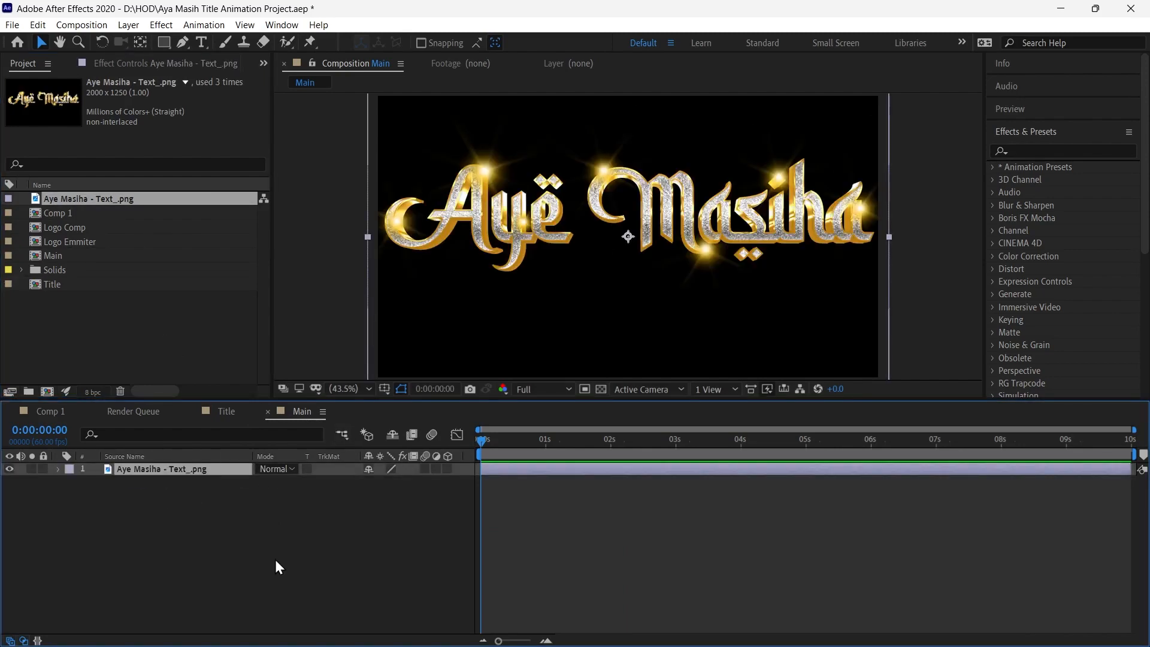
{"action": "key", "text": "s"}
{"action": "mouse_move", "coordinate": [407, 481]}
{"action": "left_mouse_down"}
{"action": "mouse_move", "coordinate": [378, 484]}
{"action": "mouse_move", "coordinate": [386, 490]}
{"action": "left_mouse_up"}
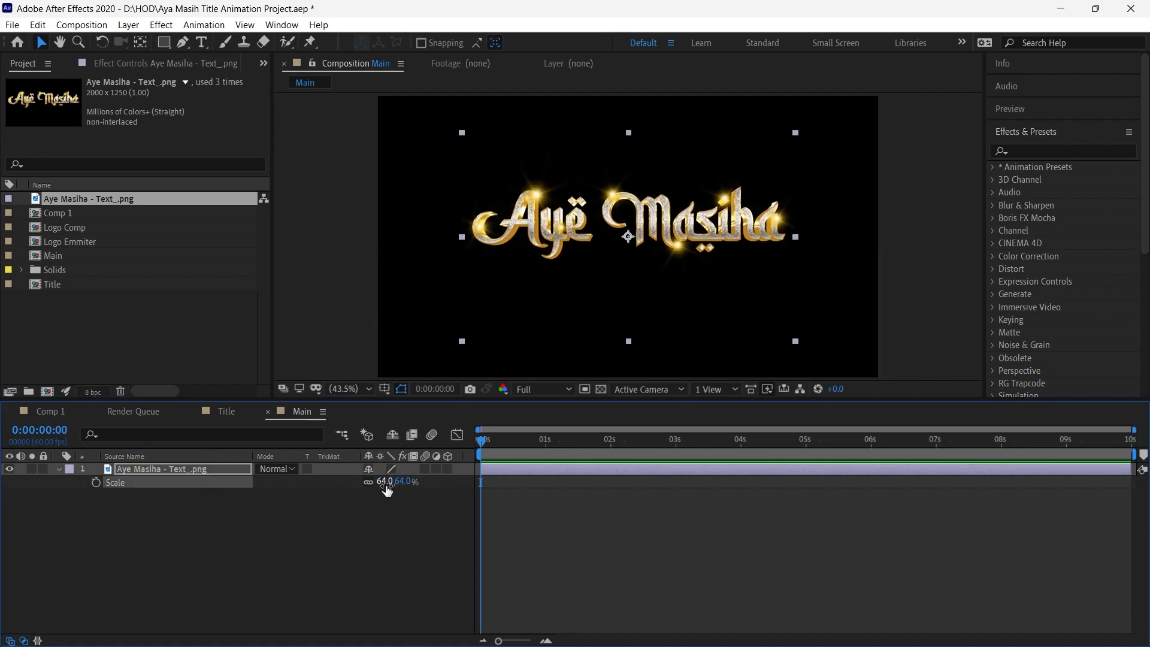
- Pre-compose the text image layer as Logo, moving all attributes into the new composition
{"action": "left_click", "coordinate": [199, 475]}
{"action": "right_click", "coordinate": [198, 472]}
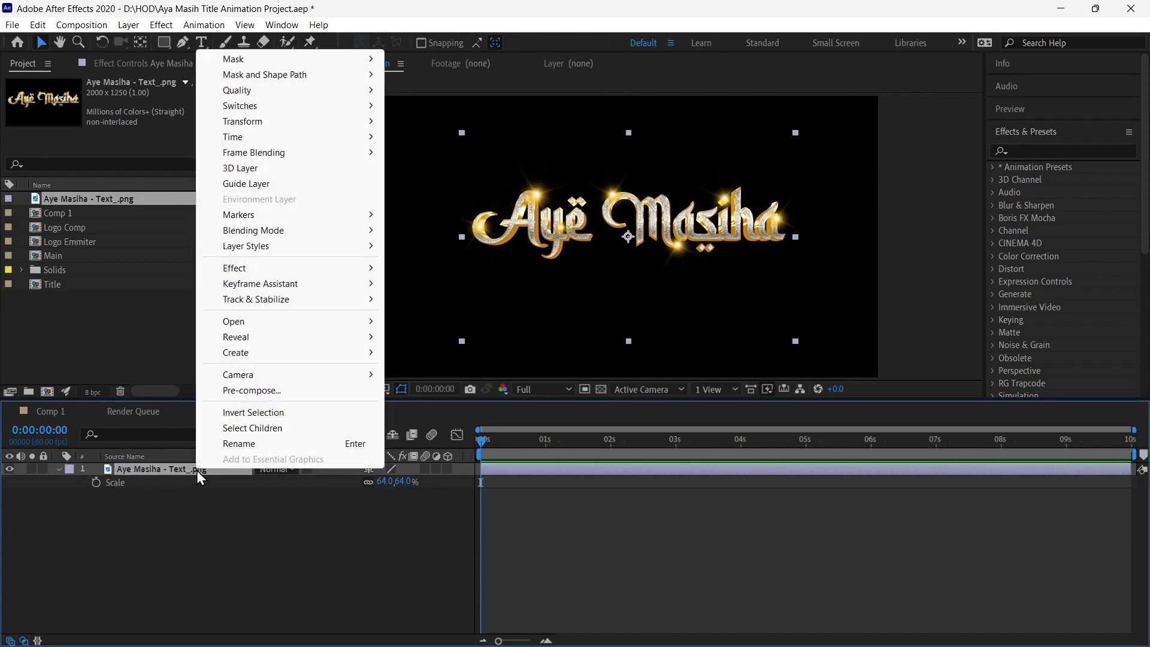
{"action": "right_click", "coordinate": [135, 473]}
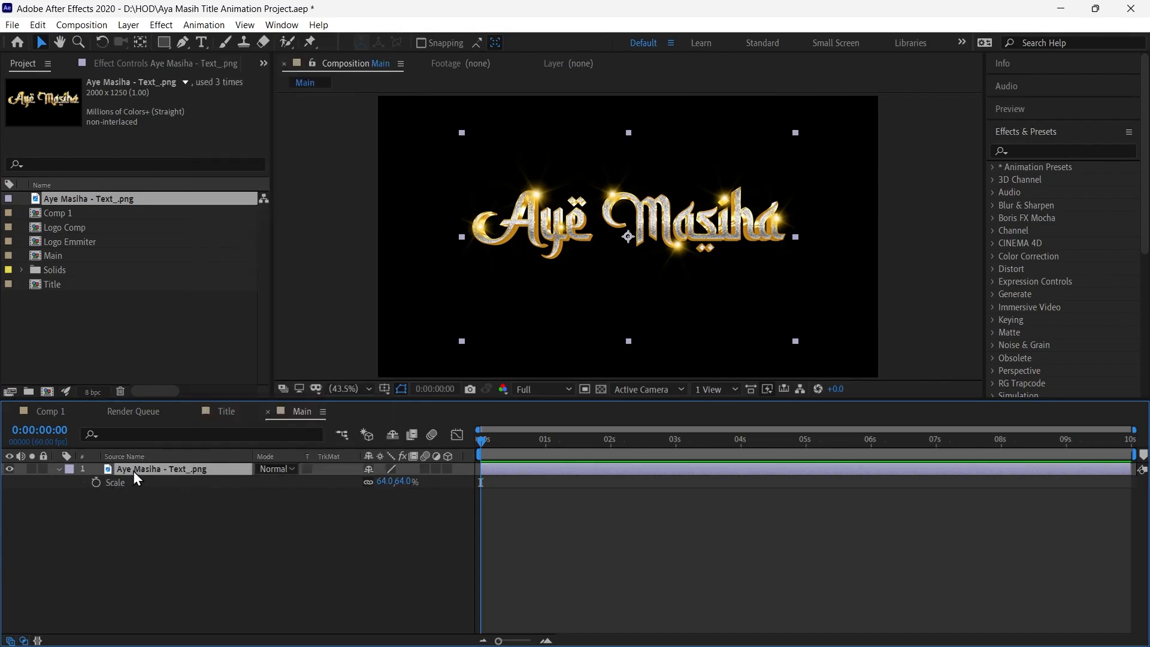
{"action": "right_click", "coordinate": [133, 471]}
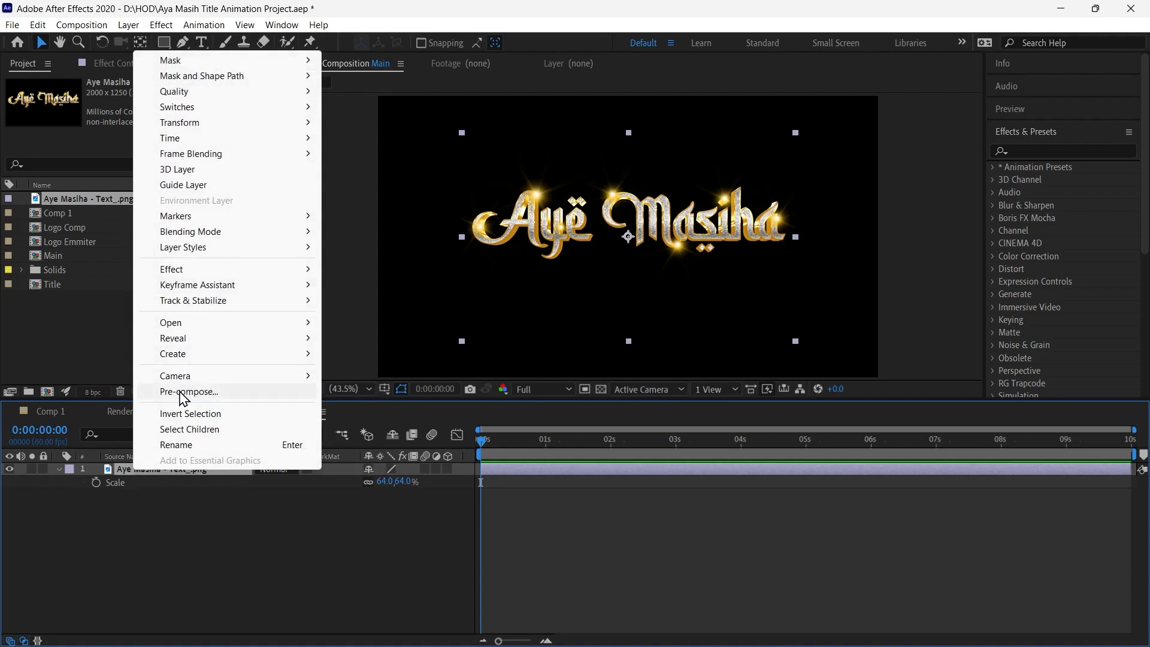
{"action": "left_click", "coordinate": [181, 393]}
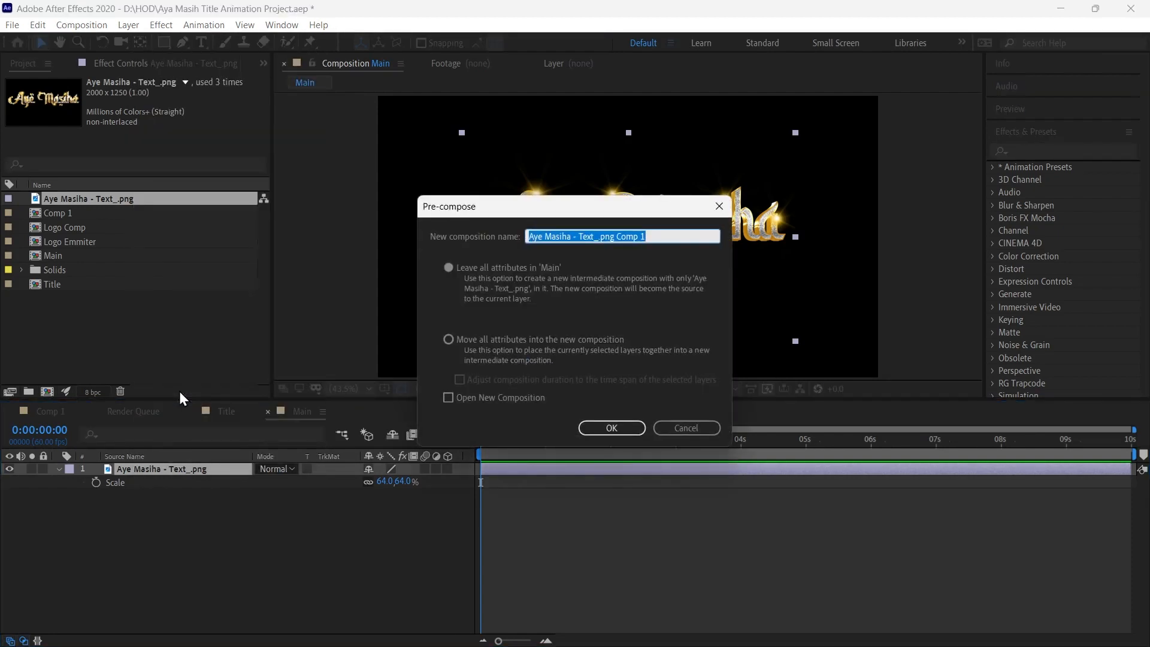
{"action": "type", "text": "Logo"}
{"action": "left_click", "coordinate": [448, 339]}
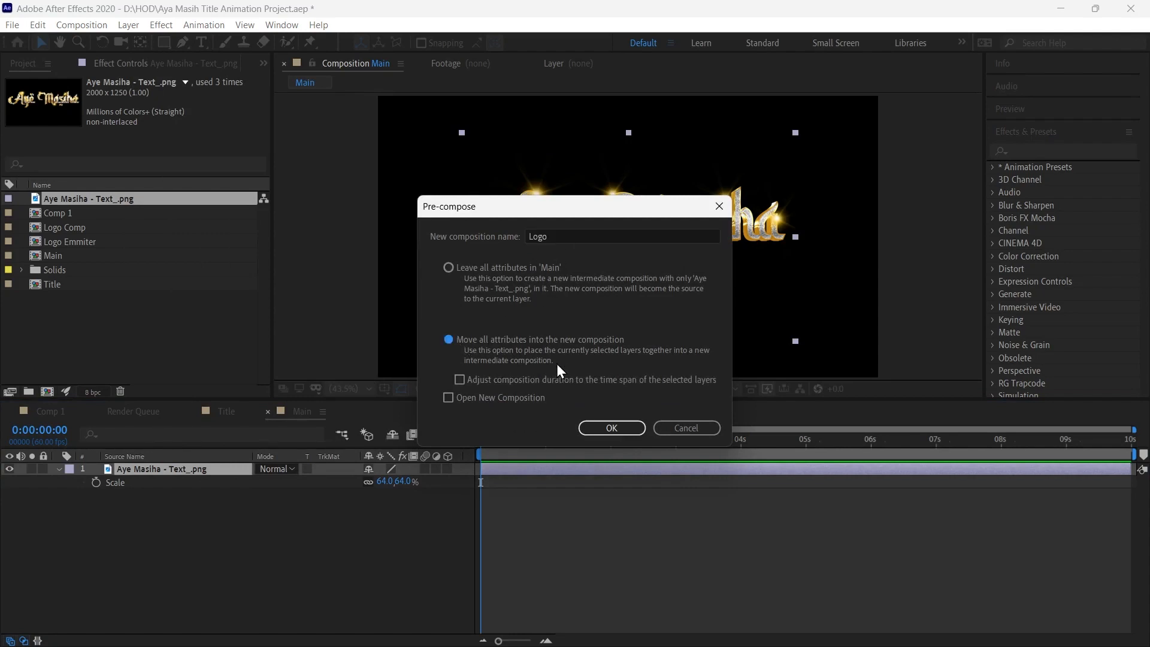
{"action": "left_click", "coordinate": [598, 433]}
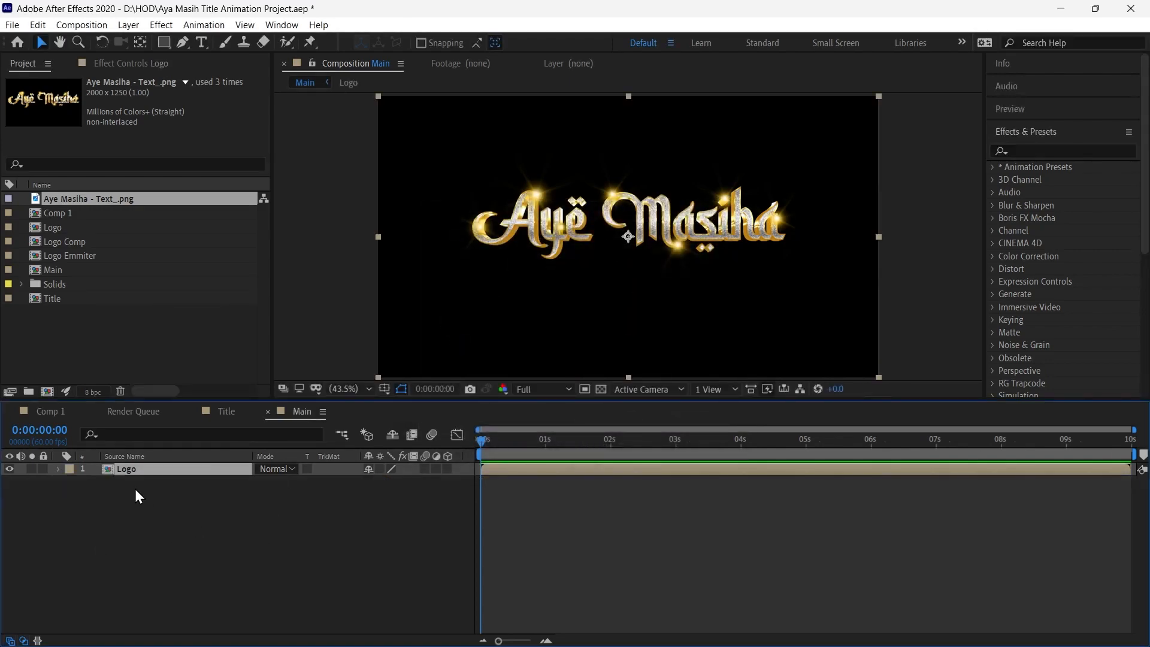
- Draw a tall rectangular mask on the Logo layer covering the left quarter of the frame
{"action": "scroll", "coordinate": [296, 252], "scroll_direction": "down", "scroll_amount": 2}
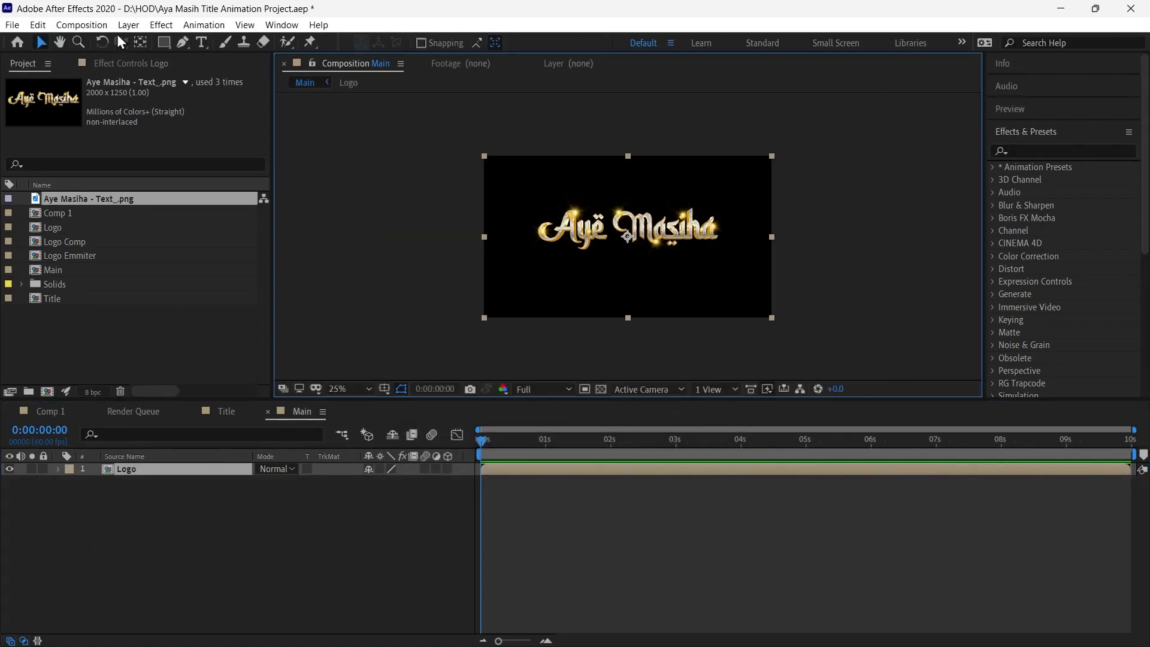
{"action": "left_click", "coordinate": [164, 42]}
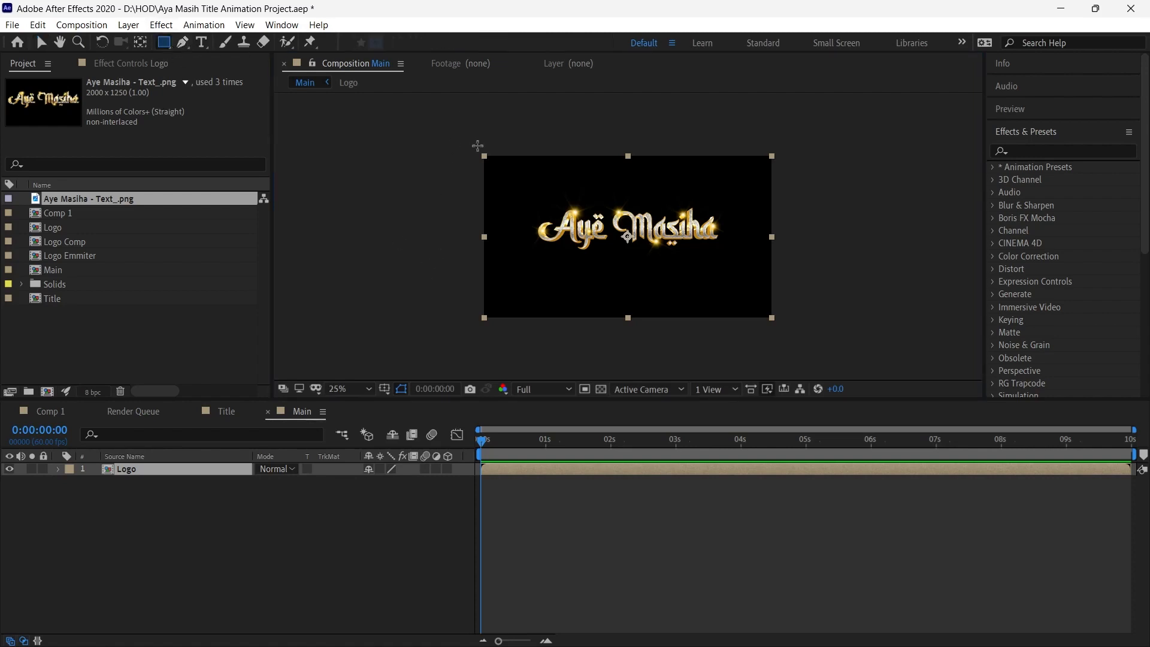
{"action": "left_click_drag", "start_coordinate": [479, 151], "coordinate": [552, 319]}
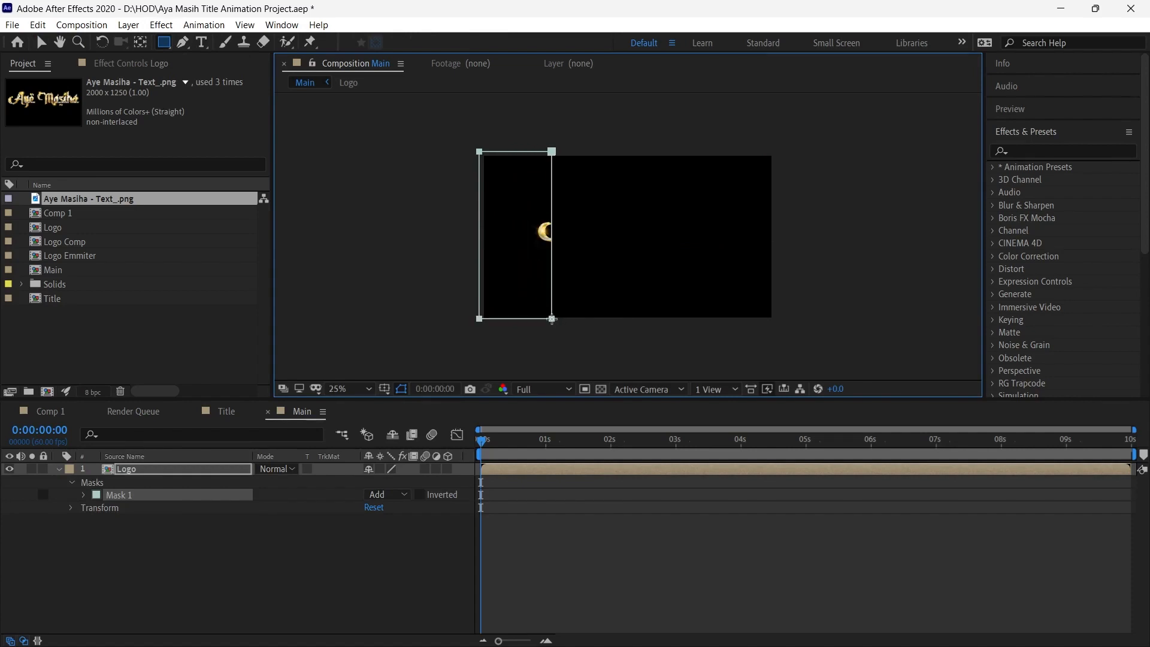
- Keyframe the mask path at 0 seconds and move the mask just outside the frame's left edge
{"action": "left_click", "coordinate": [84, 496]}
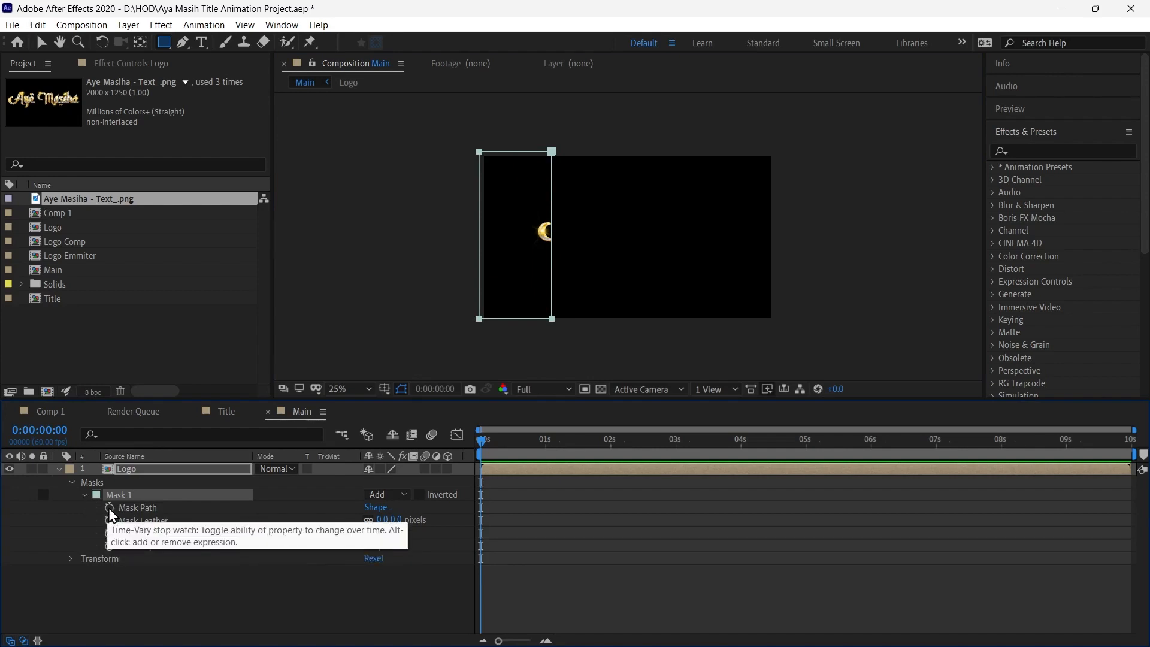
{"action": "left_click", "coordinate": [110, 509]}
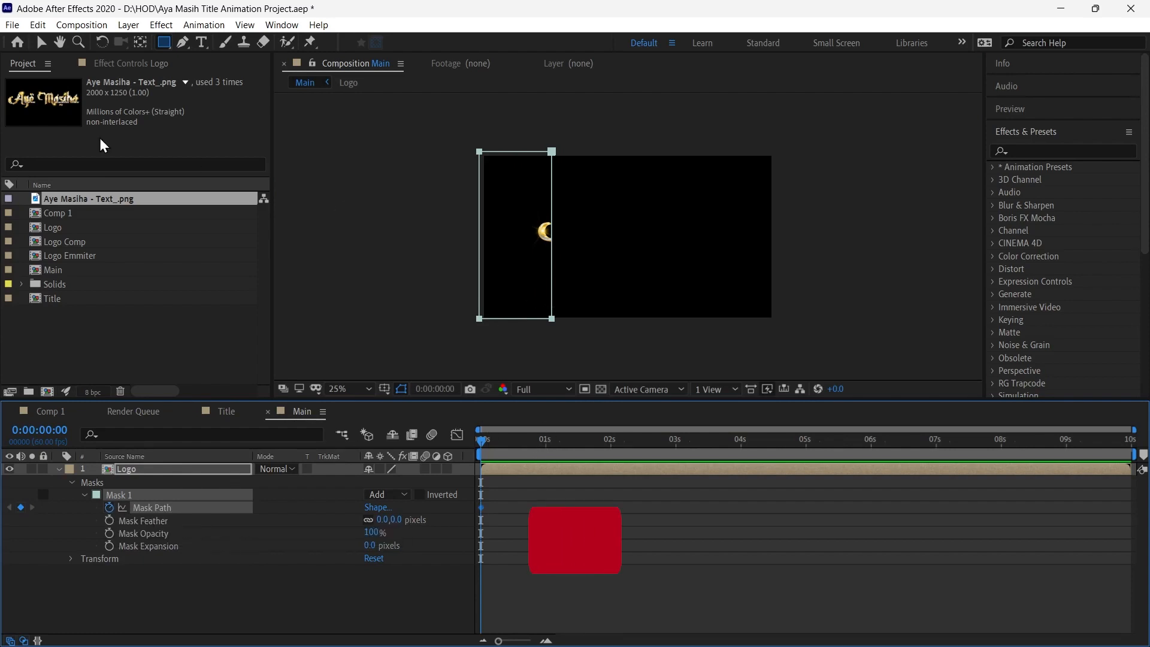
{"action": "left_click", "coordinate": [41, 42]}
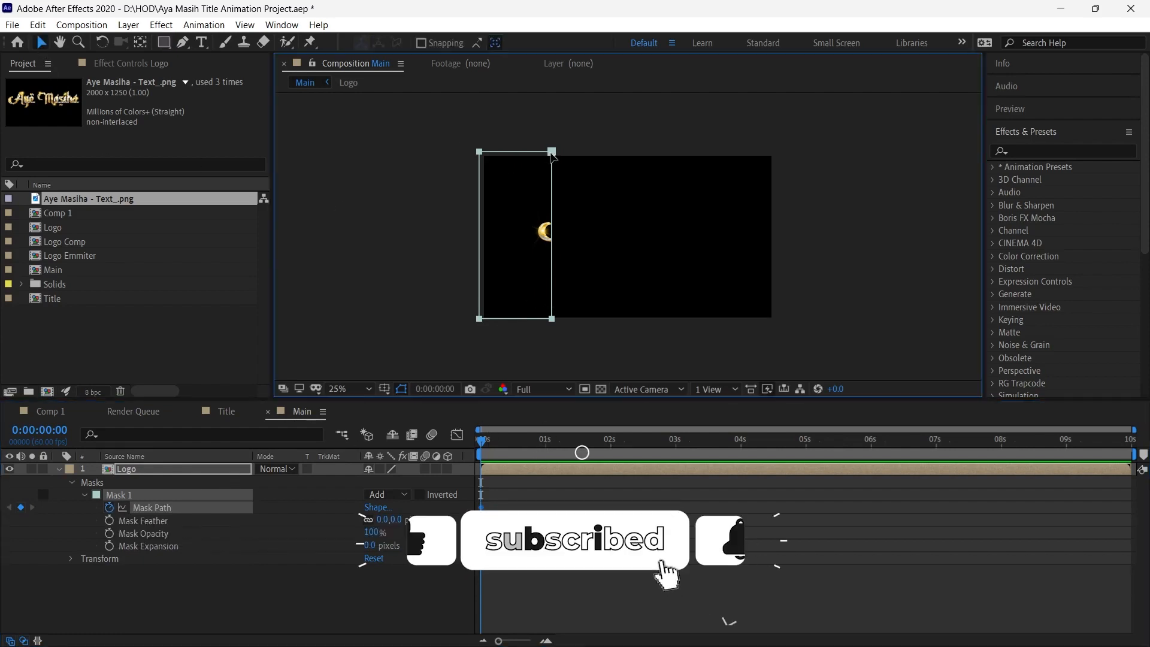
{"action": "double_click", "coordinate": [551, 152]}
{"action": "left_click_drag", "start_coordinate": [534, 212], "coordinate": [464, 210]}
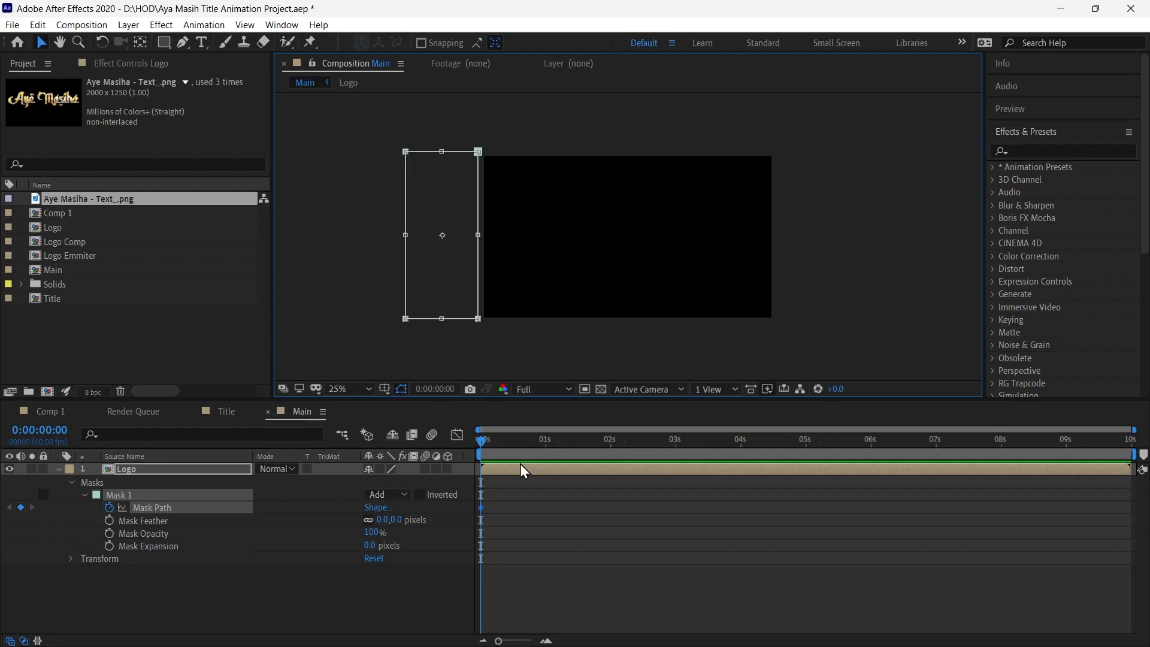
- At 5 seconds, move the mask past the frame's right edge to set its second path keyframe
{"action": "left_click_drag", "start_coordinate": [590, 454], "coordinate": [809, 493]}
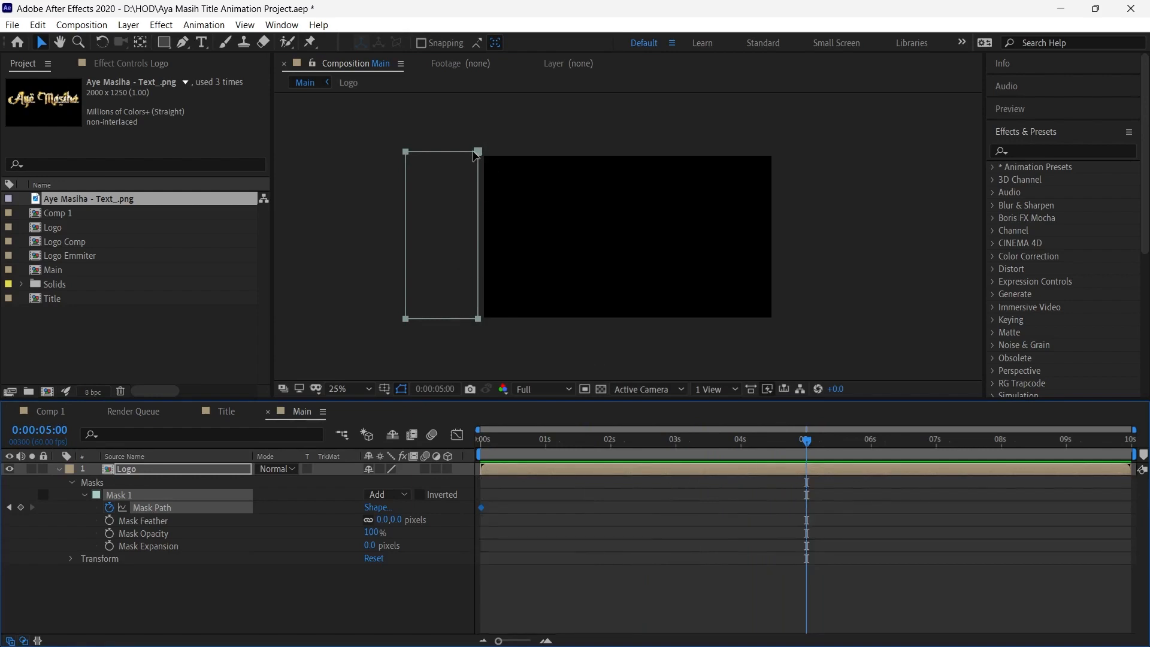
{"action": "double_click", "coordinate": [477, 157]}
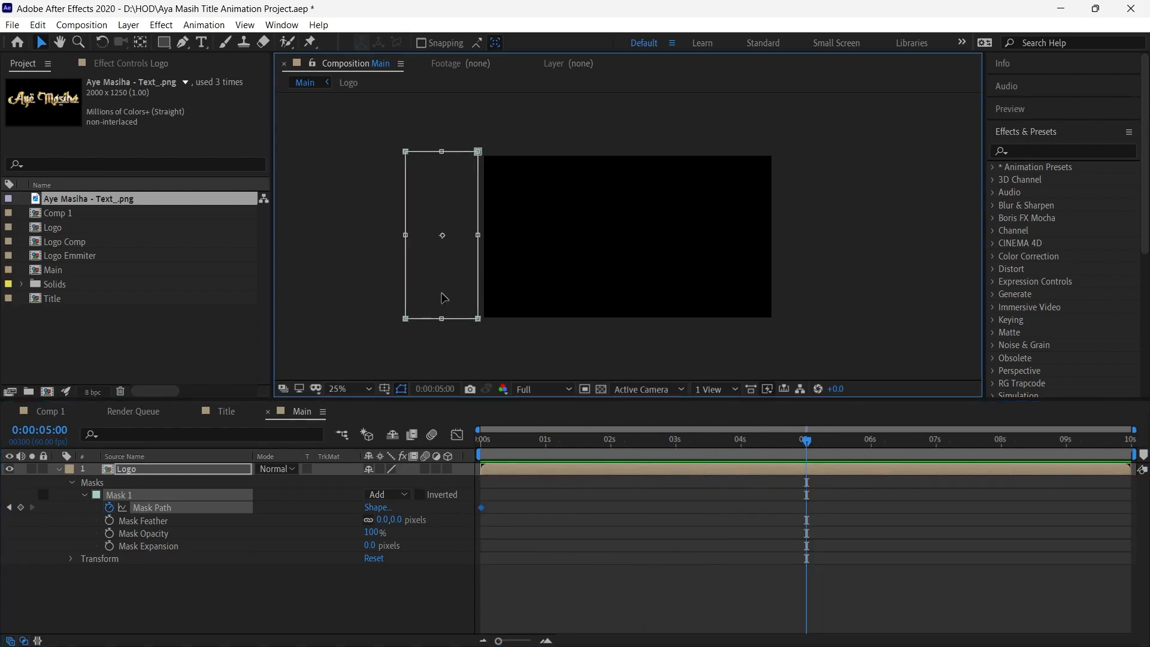
{"action": "left_click_drag", "start_coordinate": [443, 297], "coordinate": [817, 290]}
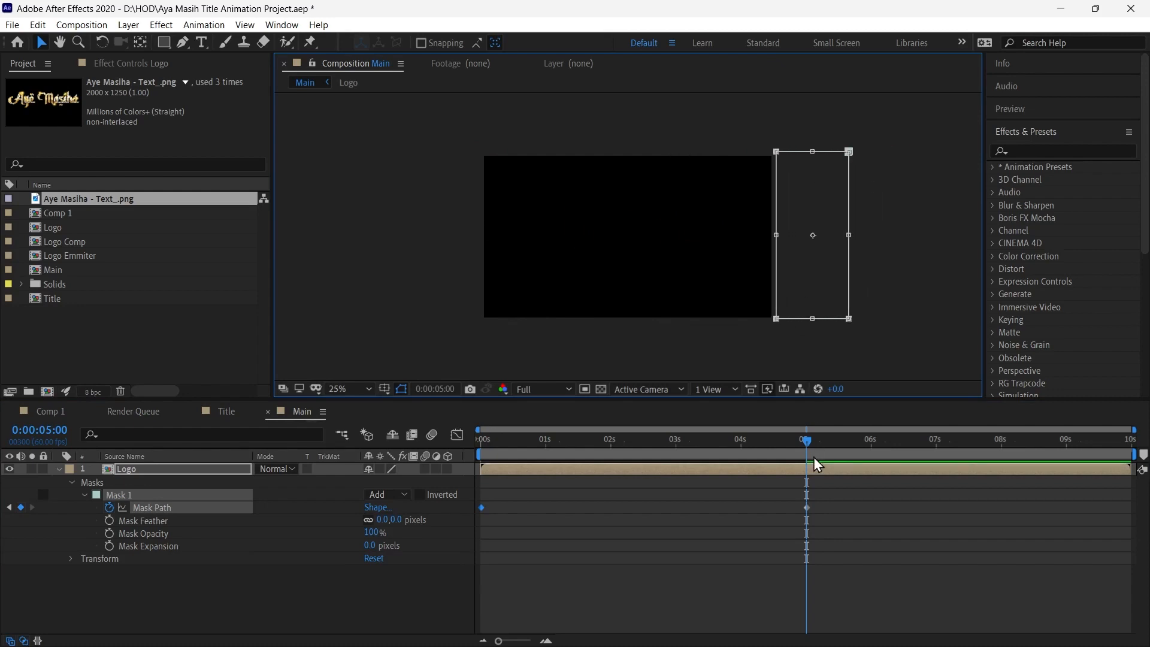
- Set the mask feather to 100 pixels and check the soft reveal midway through the sweep
{"action": "left_click_drag", "start_coordinate": [810, 453], "coordinate": [648, 455]}
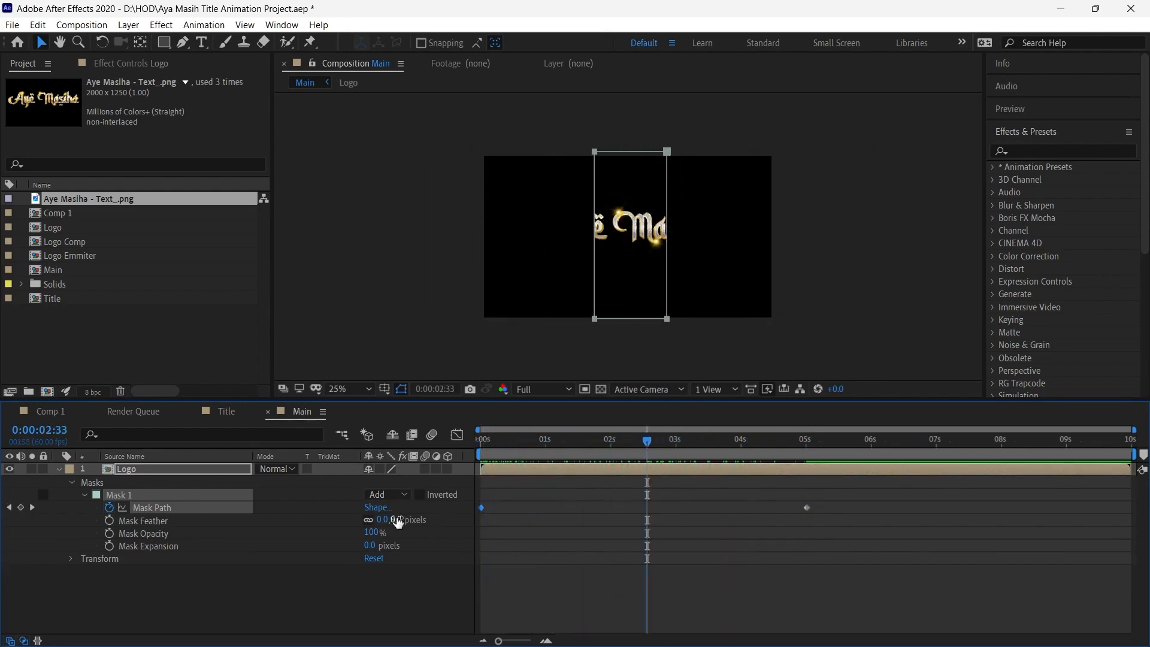
{"action": "left_click", "coordinate": [397, 518]}
{"action": "type", "text": "100"}
{"action": "key", "text": "Return"}
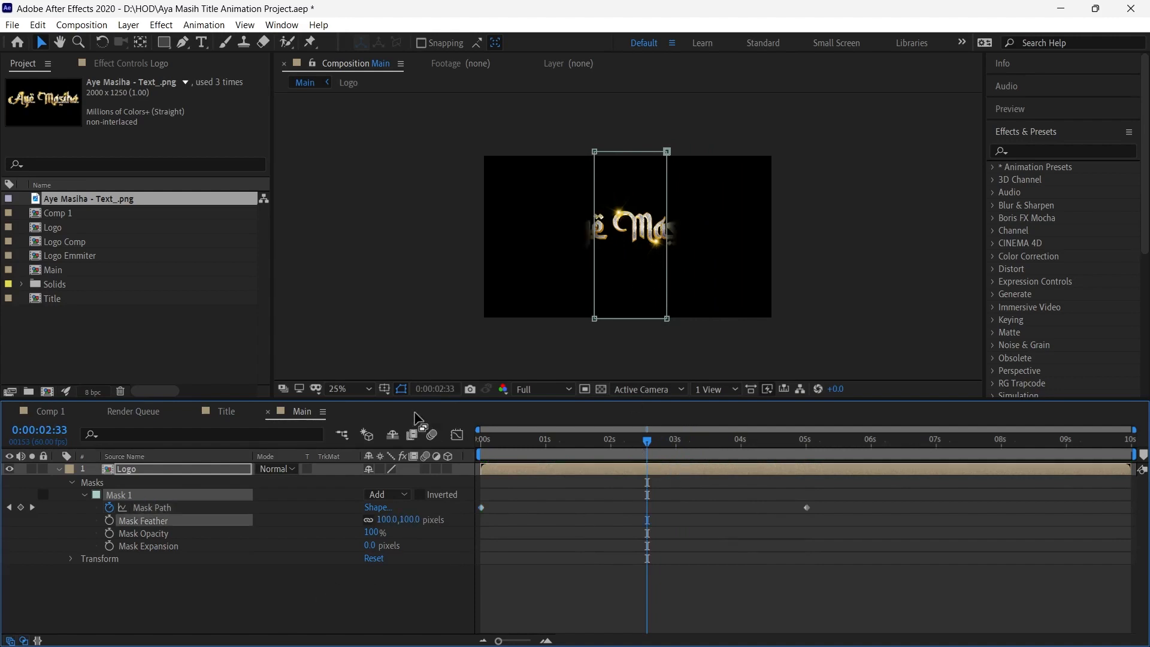
{"action": "left_click", "coordinate": [354, 389]}
{"action": "left_click", "coordinate": [377, 139]}
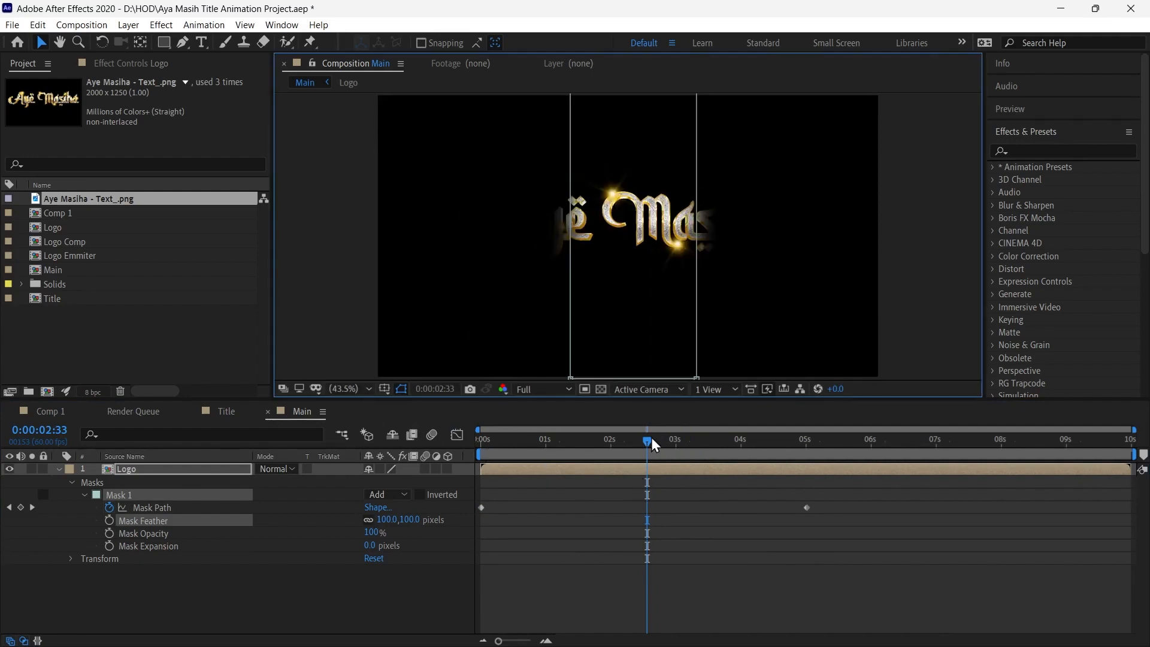
{"action": "mouse_move", "coordinate": [649, 440]}
{"action": "left_mouse_down"}
{"action": "mouse_move", "coordinate": [631, 440]}
{"action": "mouse_move", "coordinate": [640, 444]}
{"action": "left_mouse_up"}
{"action": "key", "text": "u"}
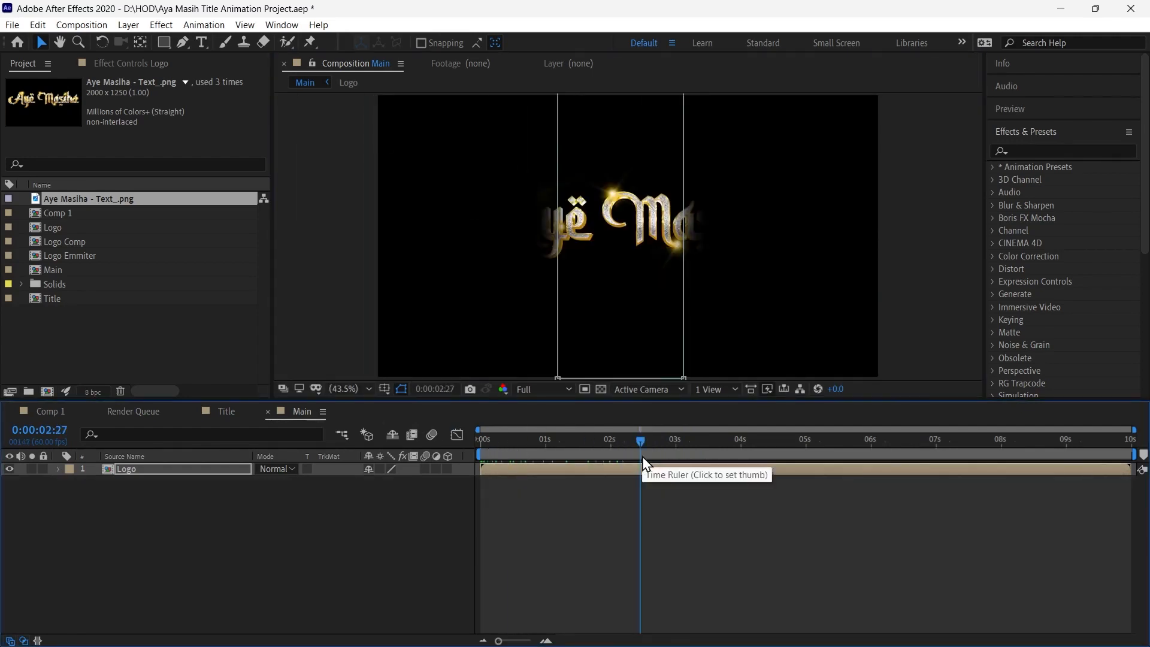
- Pre-compose the masked Logo layer as Logo Emmiter with all attributes moved, and preview the sweep
{"action": "left_click", "coordinate": [135, 469]}
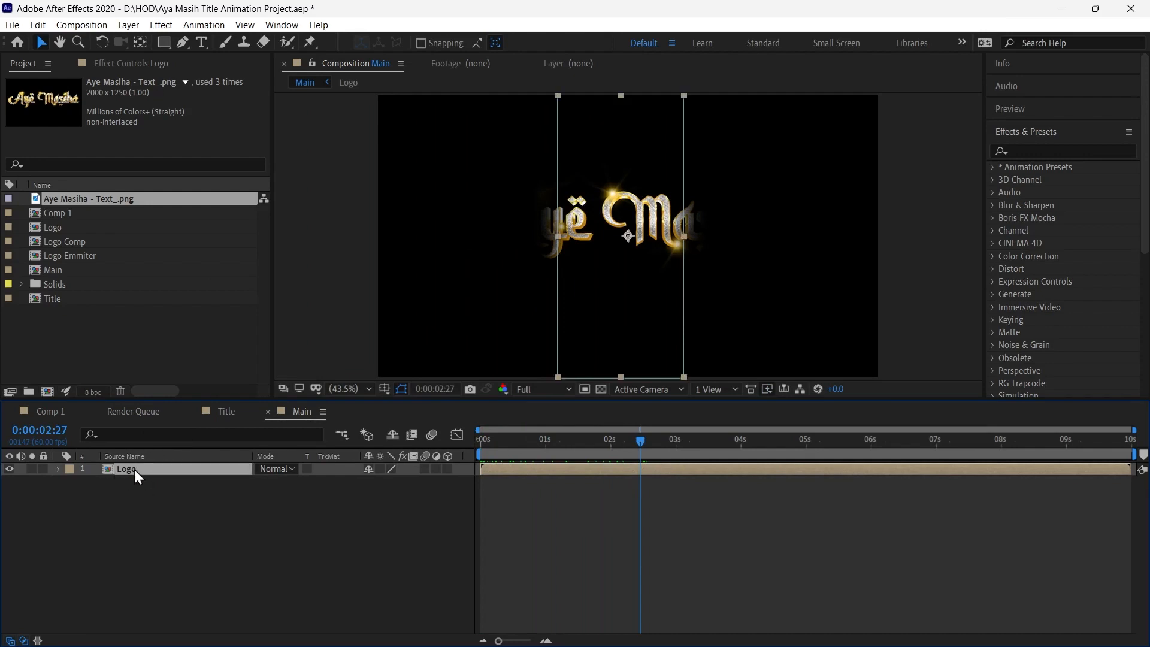
{"action": "right_click", "coordinate": [134, 469]}
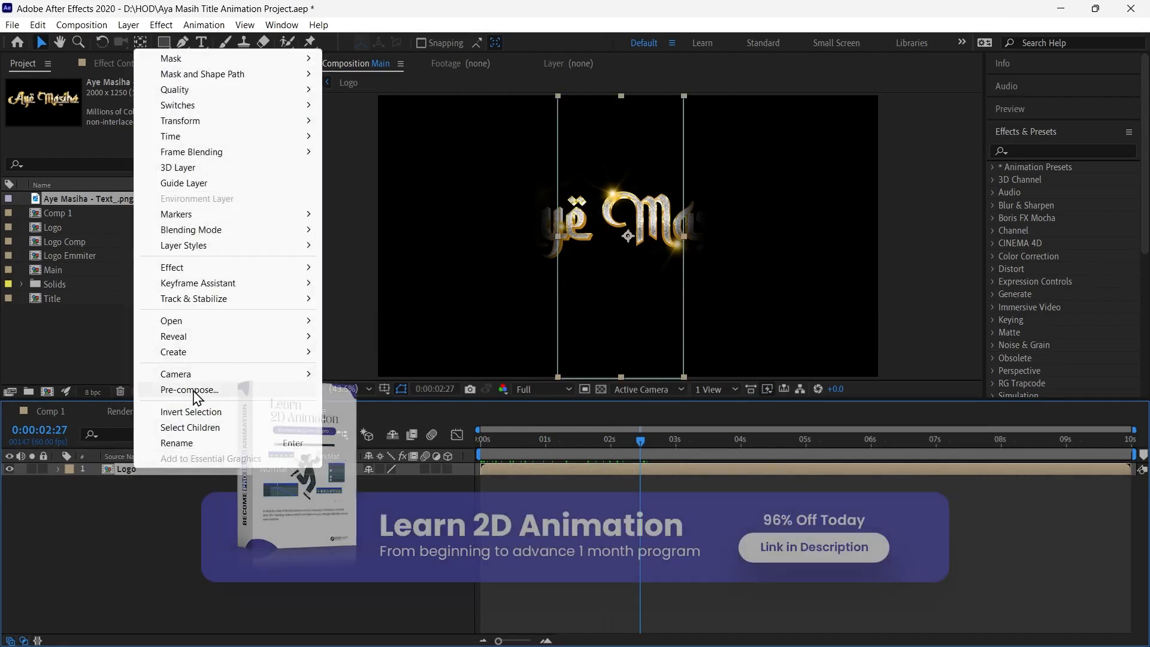
{"action": "left_click", "coordinate": [194, 390]}
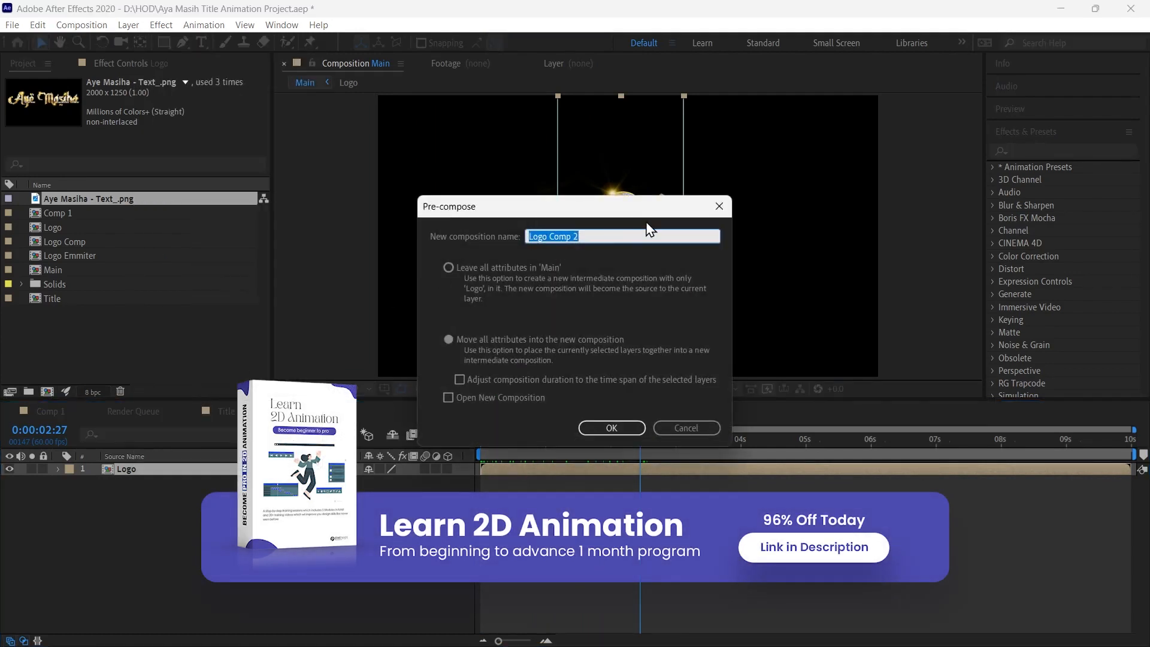
{"action": "type", "text": "Logo Emmiter"}
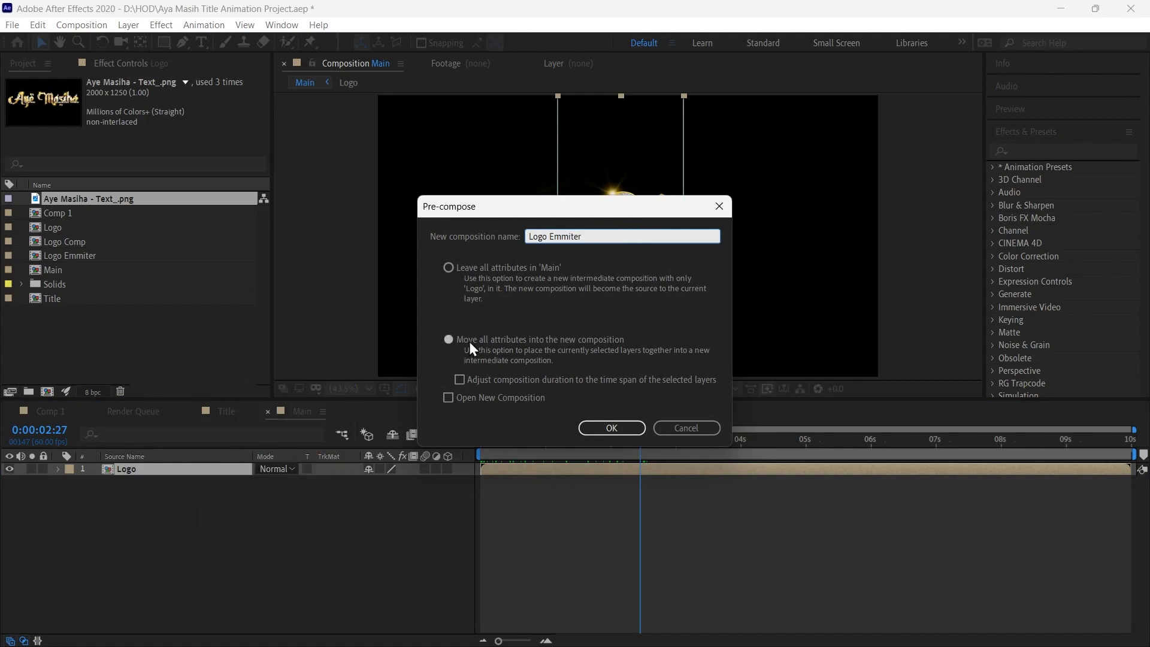
{"action": "left_click", "coordinate": [609, 428]}
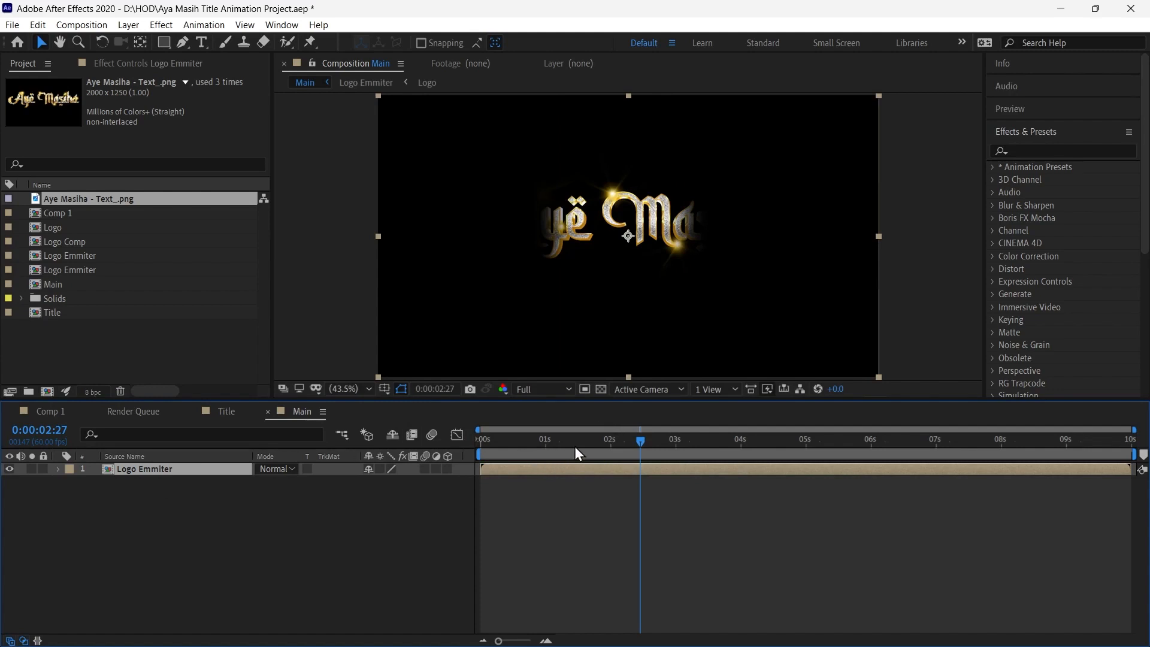
{"action": "mouse_move", "coordinate": [614, 442]}
{"action": "left_mouse_down"}
{"action": "mouse_move", "coordinate": [526, 441]}
{"action": "mouse_move", "coordinate": [607, 443]}
{"action": "left_mouse_up"}
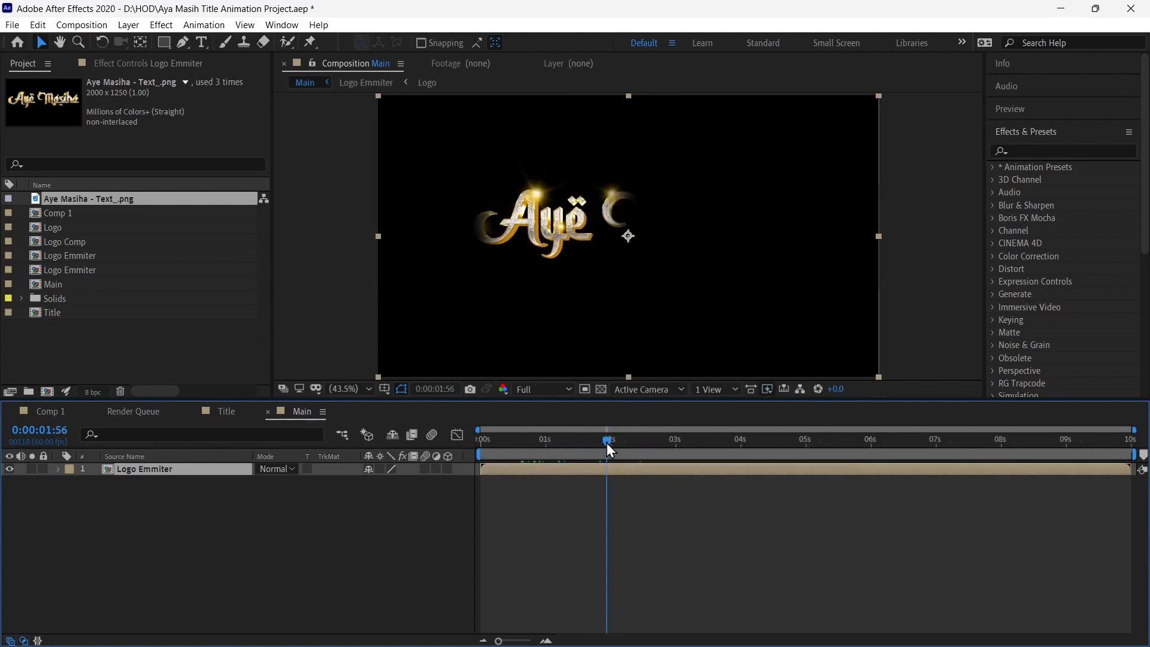
- In the nested Logo composition, add a text layer reading Logo and enlarge it to 239 px
{"action": "double_click", "coordinate": [150, 470]}
{"action": "double_click", "coordinate": [134, 472]}
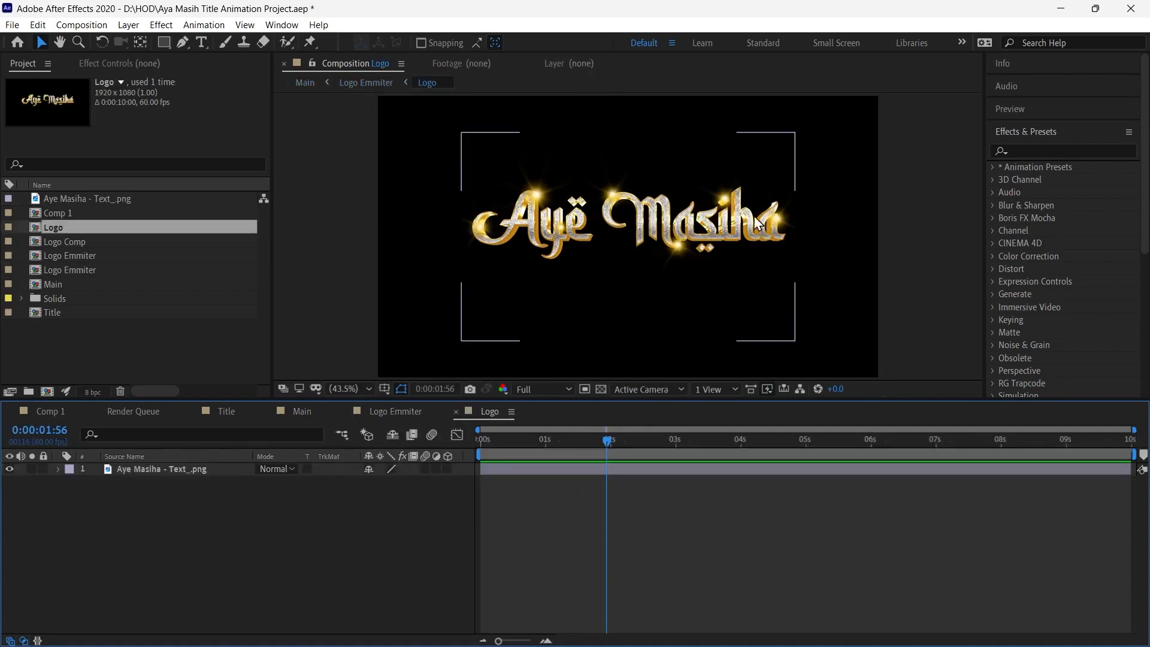
{"action": "left_click", "coordinate": [131, 469]}
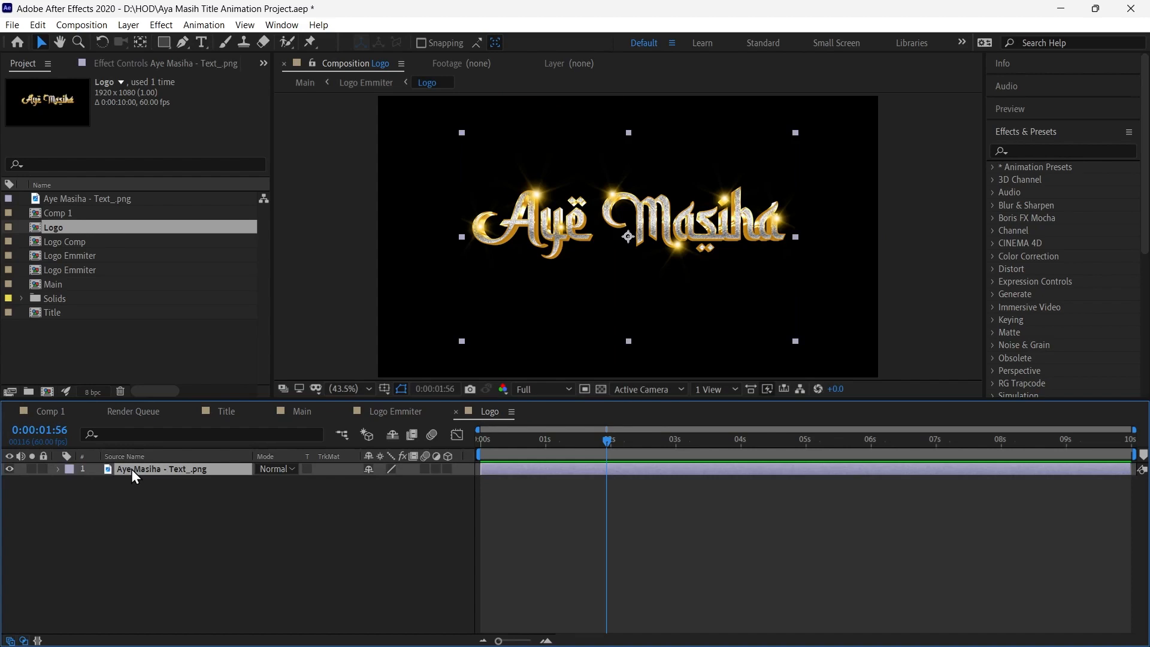
{"action": "right_click", "coordinate": [161, 525]}
{"action": "mouse_move", "coordinate": [233, 365]}
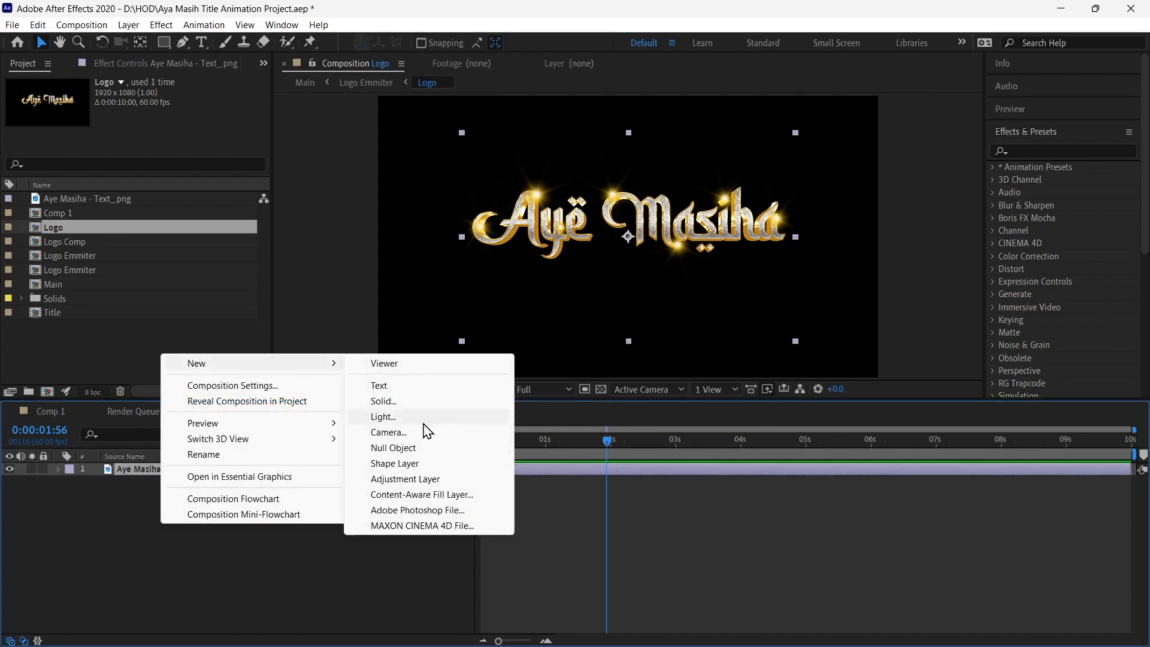
{"action": "left_click", "coordinate": [405, 388]}
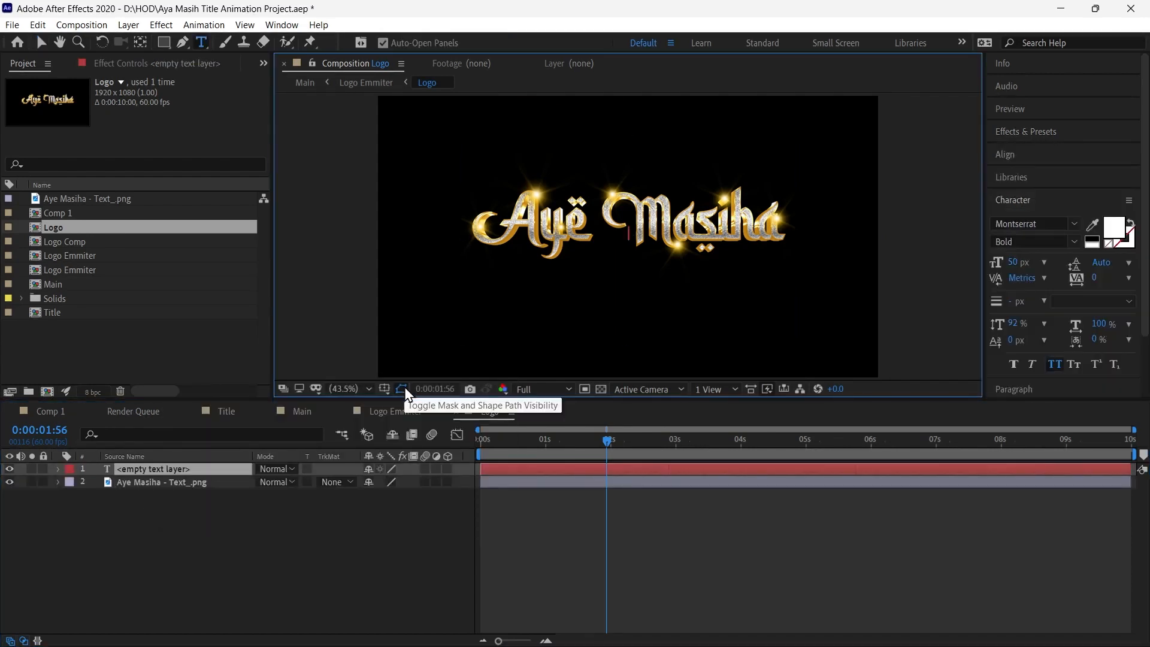
{"action": "type", "text": "Logo"}
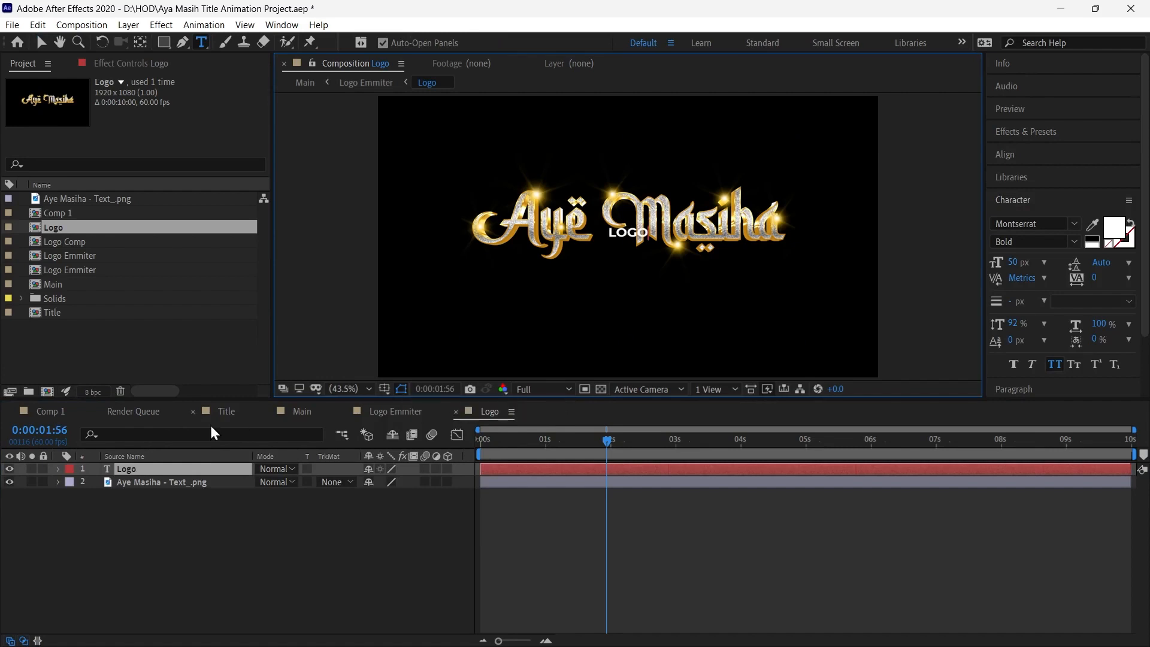
{"action": "left_click", "coordinate": [170, 466]}
{"action": "left_click_drag", "start_coordinate": [1016, 261], "coordinate": [1144, 253]}
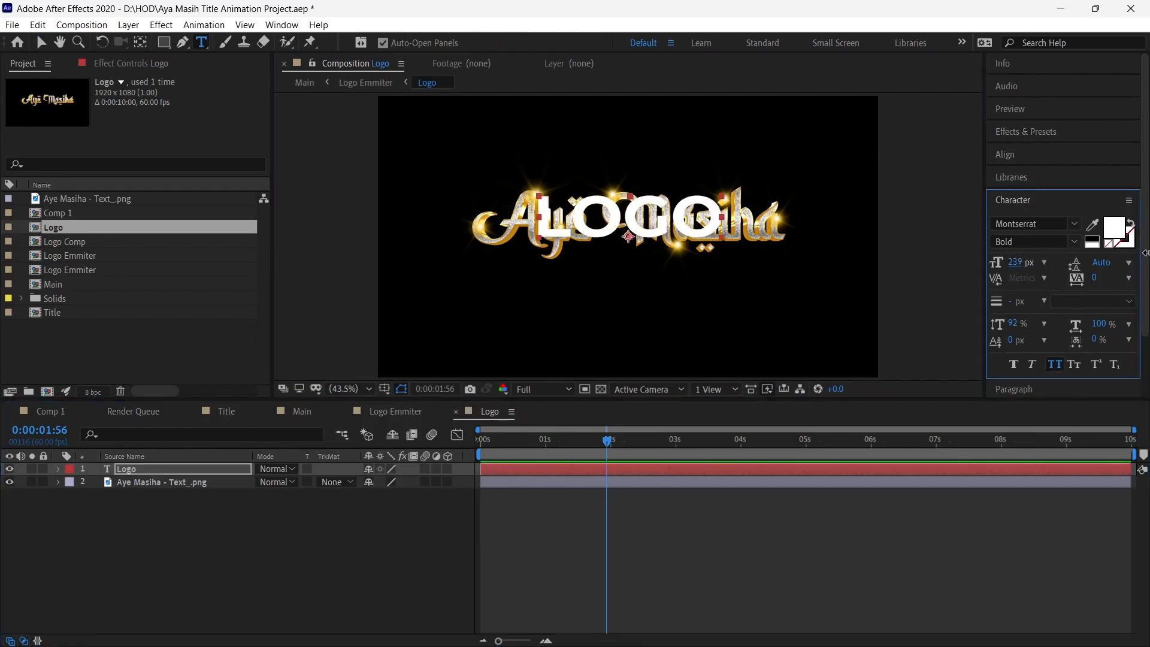
- Hide the Aye Masiha image in the Logo composition and check the placeholder text's masked sweep in Main
{"action": "left_click", "coordinate": [10, 482]}
{"action": "left_click", "coordinate": [306, 411]}
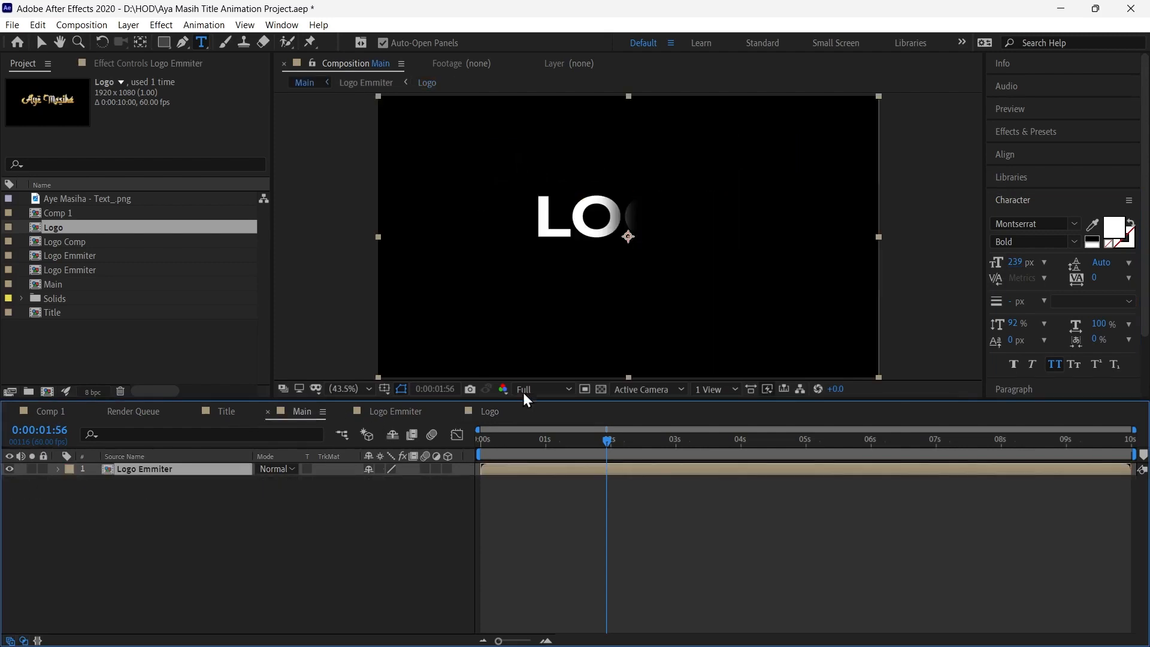
{"action": "left_click_drag", "start_coordinate": [609, 440], "coordinate": [648, 457]}
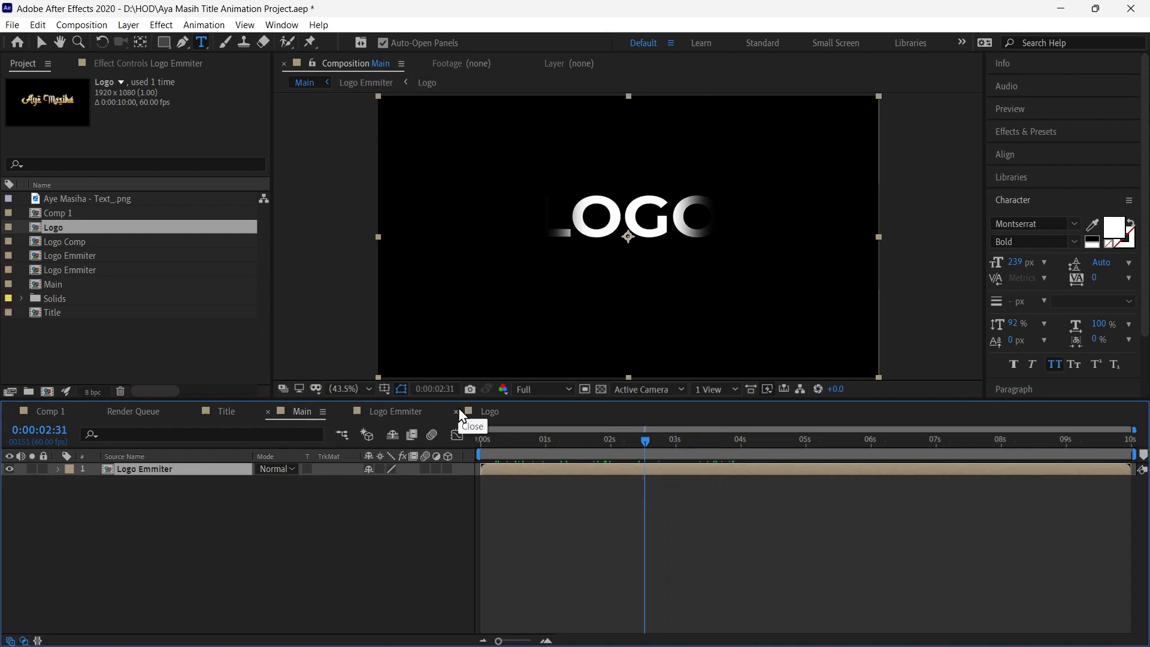
- Remove the placeholder text from the Logo composition and show the Aye Masiha image again
{"action": "left_click", "coordinate": [491, 412]}
{"action": "left_click", "coordinate": [10, 470]}
{"action": "left_click", "coordinate": [9, 482]}
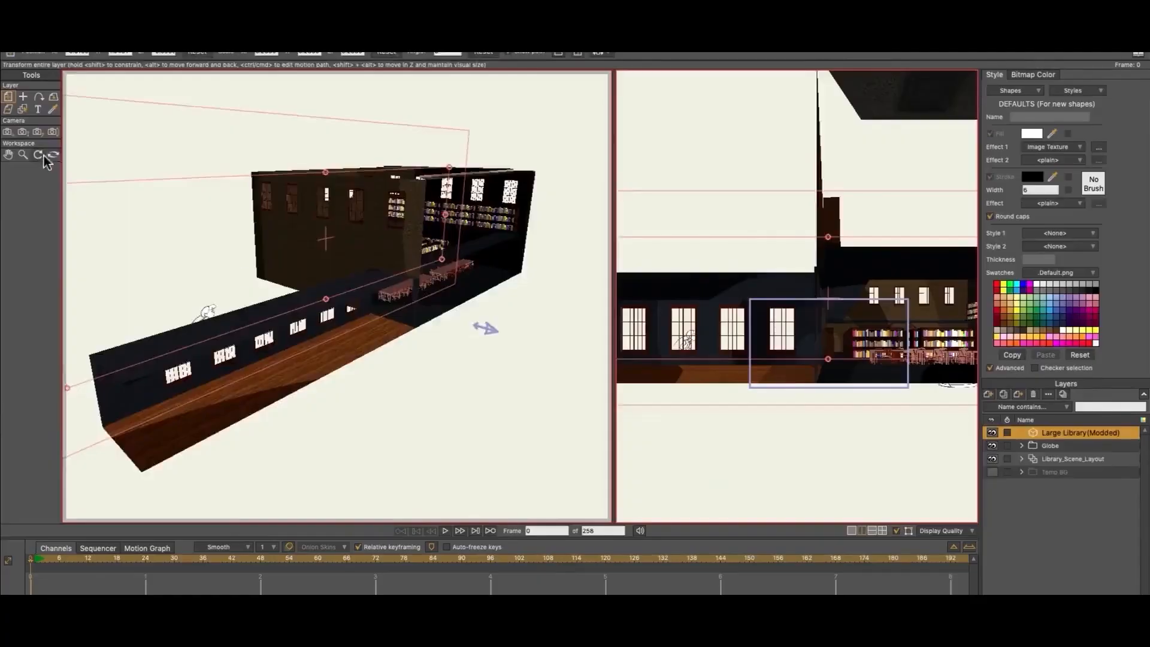
{"action": "left_click_drag", "start_coordinate": [487, 326], "coordinate": [498, 293]}
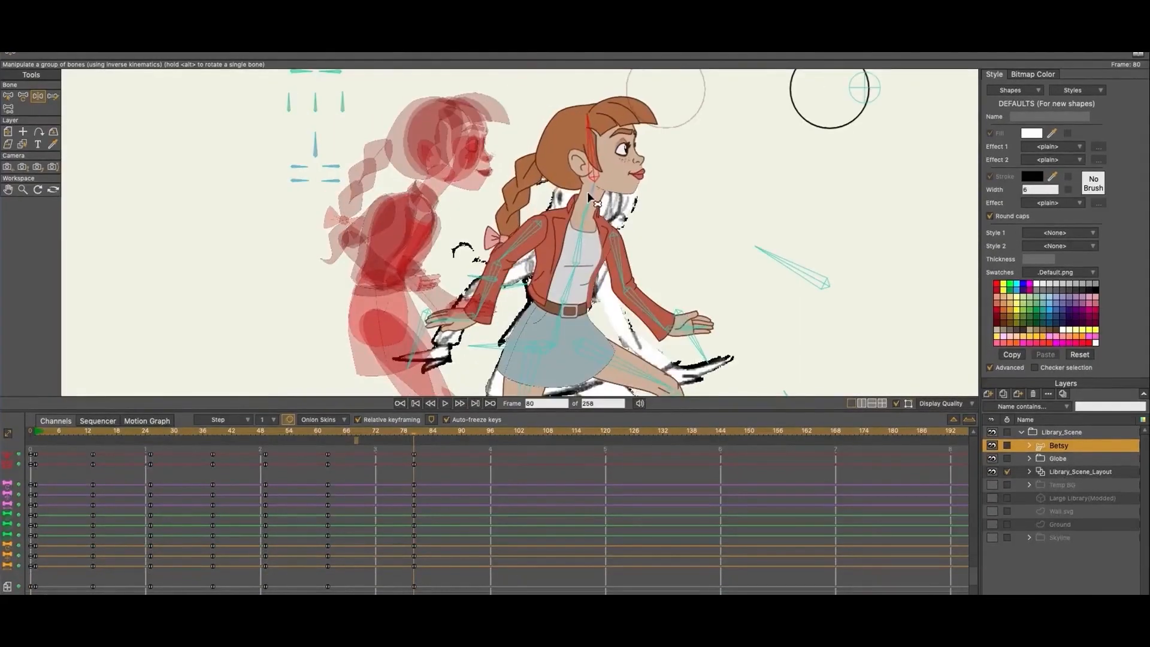
{"action": "left_click_drag", "start_coordinate": [587, 191], "coordinate": [585, 146]}
{"action": "left_click", "coordinate": [22, 96]}
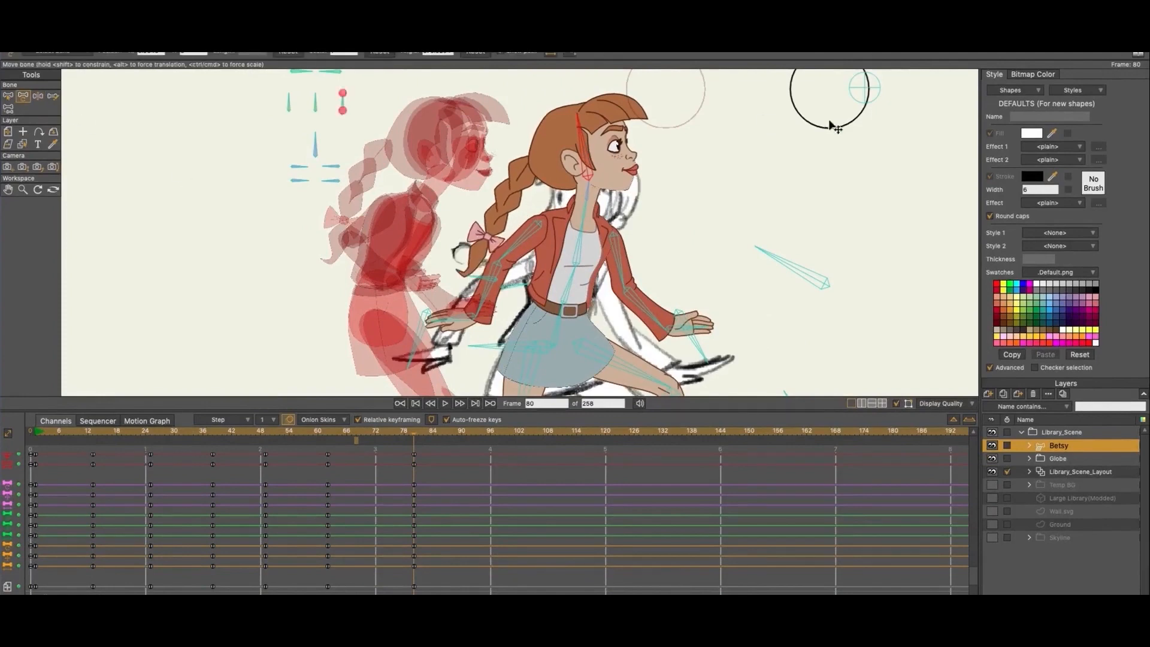
{"action": "left_click_drag", "start_coordinate": [864, 89], "coordinate": [802, 95]}
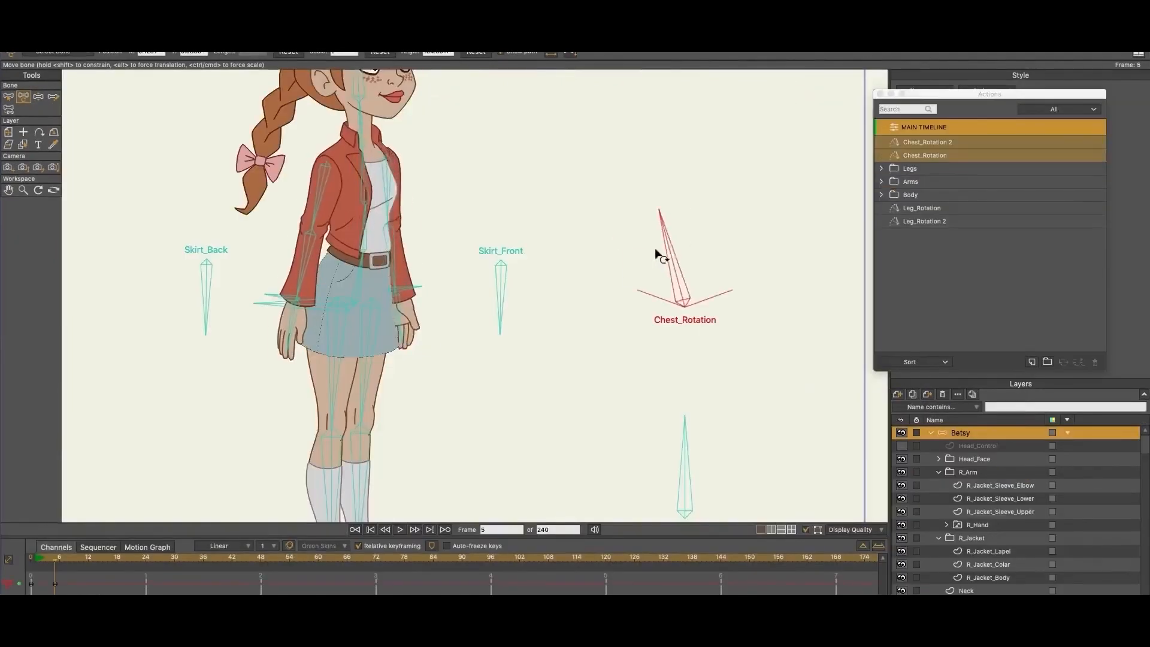
{"action": "left_click_drag", "start_coordinate": [676, 247], "coordinate": [739, 260]}
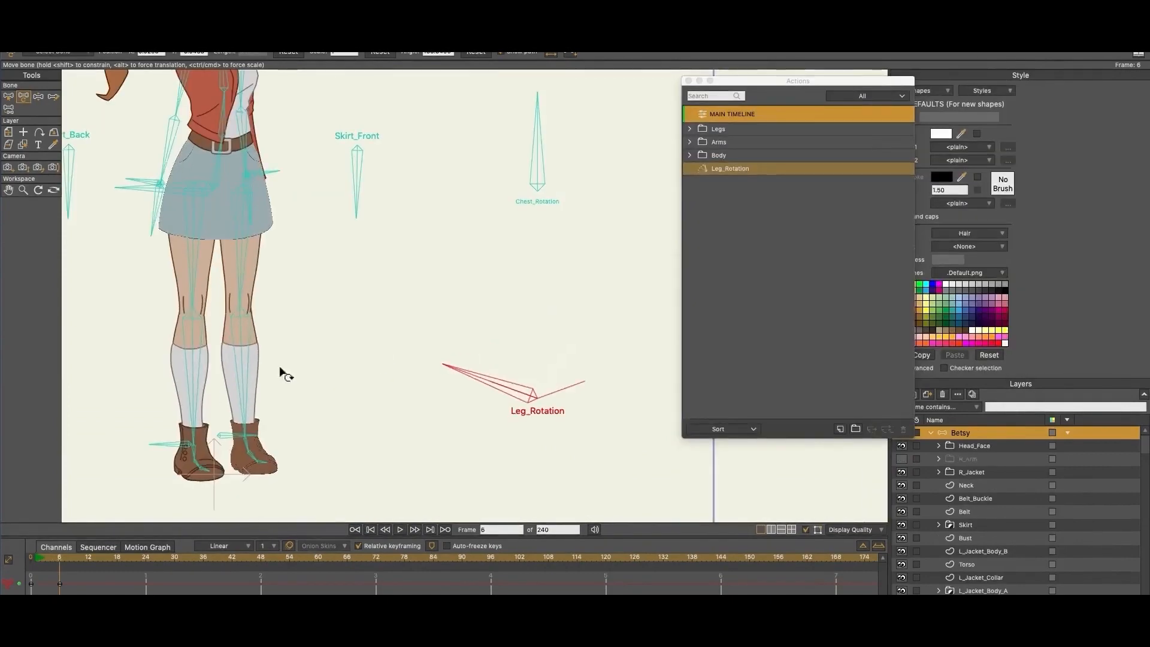
{"action": "left_click_drag", "start_coordinate": [282, 375], "coordinate": [338, 361]}
{"action": "left_click_drag", "start_coordinate": [337, 363], "coordinate": [568, 343]}
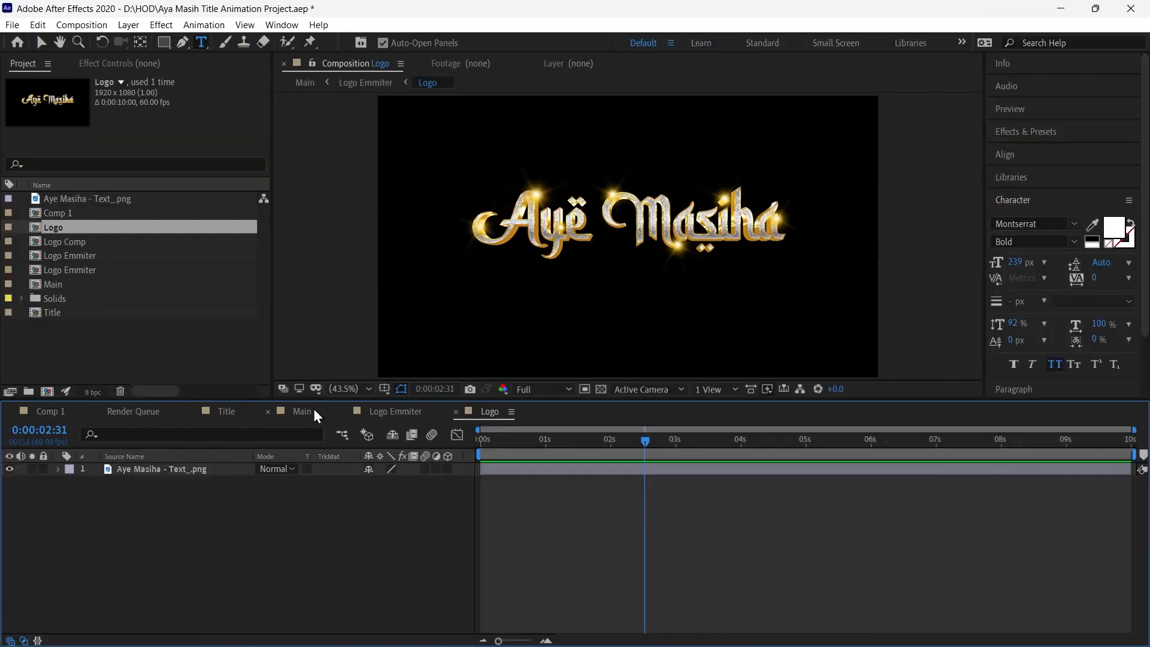
- In the Main composition, make the Logo Emmiter layer 3D and hide it
{"action": "left_click", "coordinate": [302, 412]}
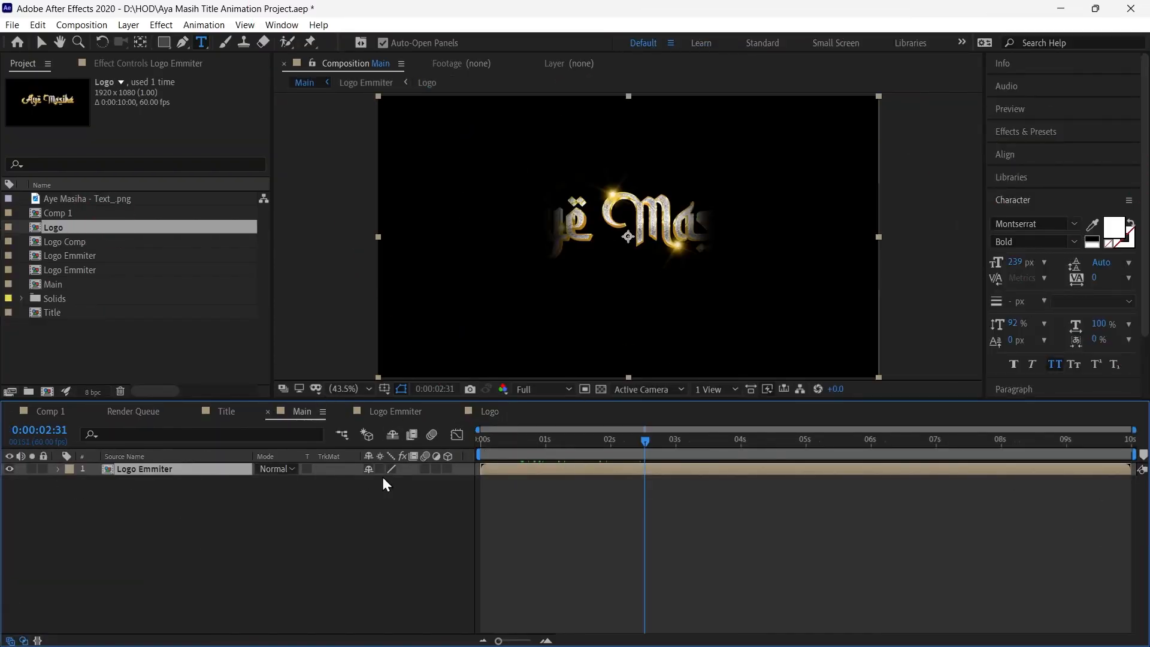
{"action": "left_click", "coordinate": [447, 469]}
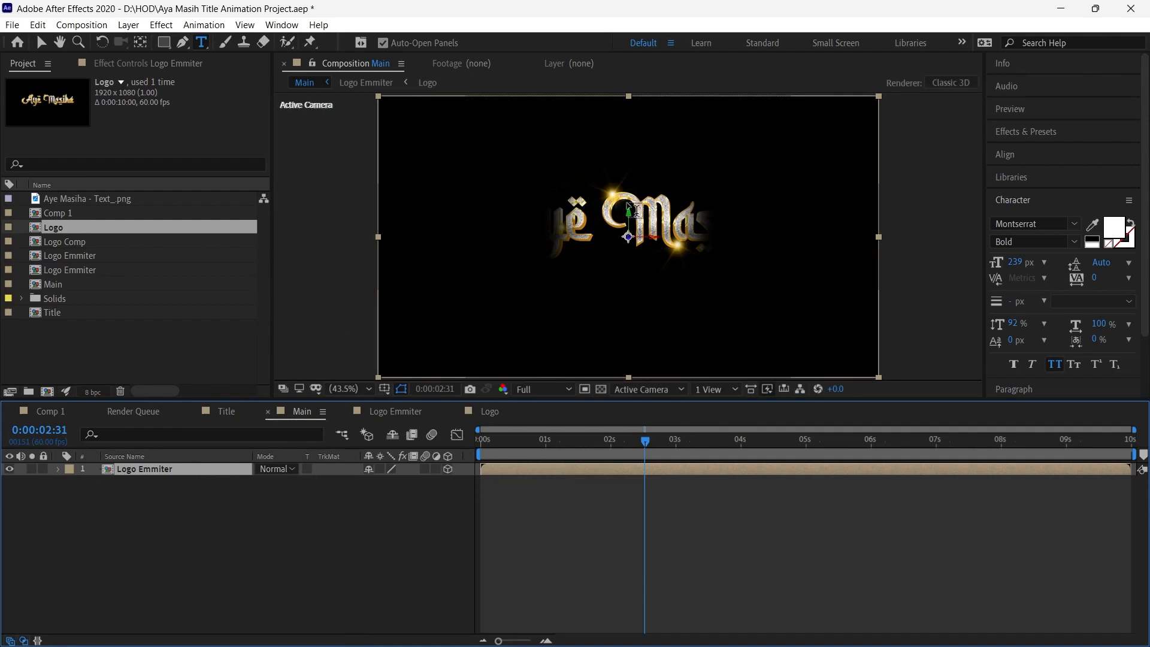
{"action": "left_click", "coordinate": [9, 469]}
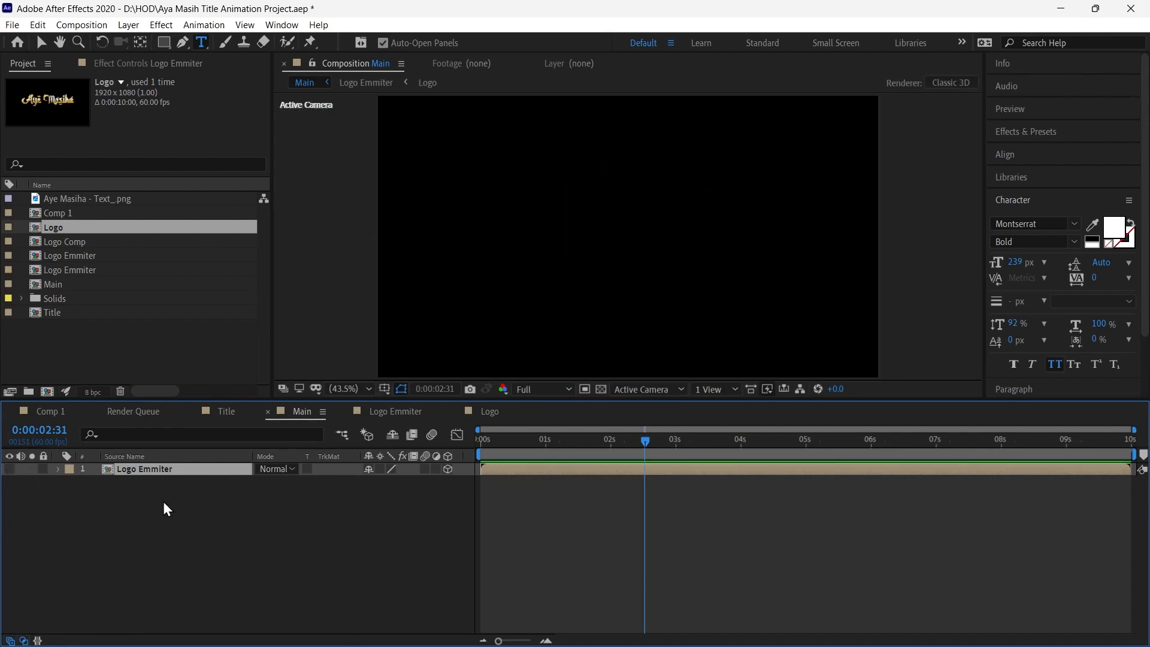
- Add a black solid named Sand at composition size to the Main composition
{"action": "right_click", "coordinate": [248, 535]}
{"action": "left_click", "coordinate": [154, 538]}
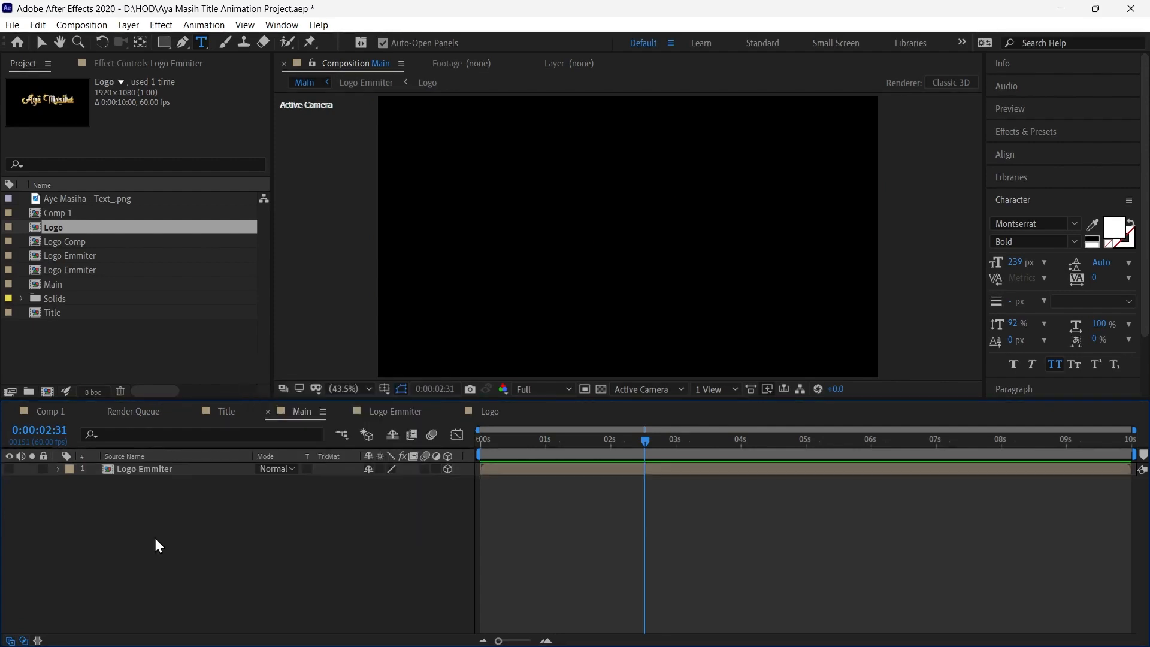
{"action": "right_click", "coordinate": [155, 538]}
{"action": "mouse_move", "coordinate": [333, 375]}
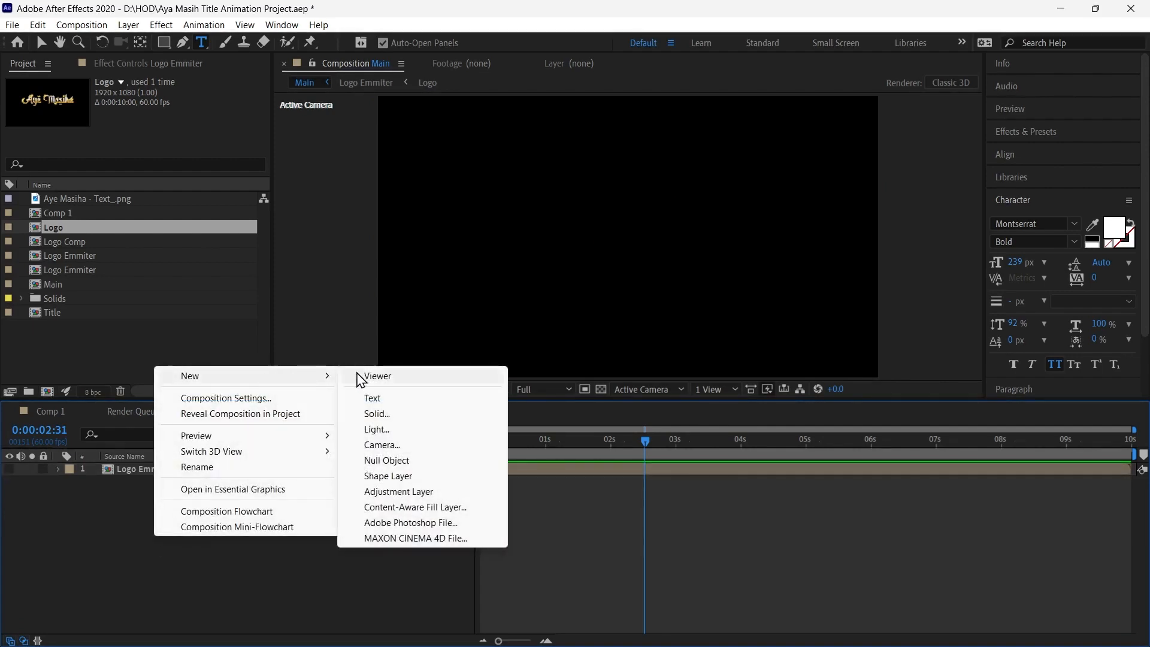
{"action": "left_click", "coordinate": [387, 413]}
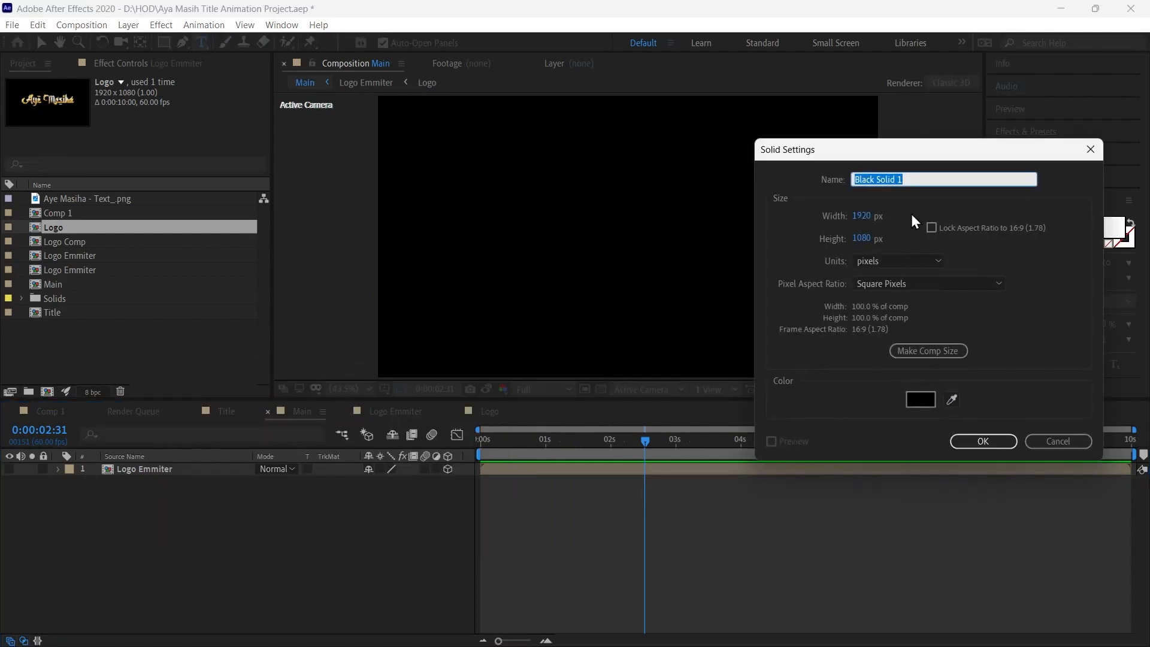
{"action": "key", "text": "BackSpace"}
{"action": "type", "text": "Sand"}
{"action": "left_click", "coordinate": [922, 350]}
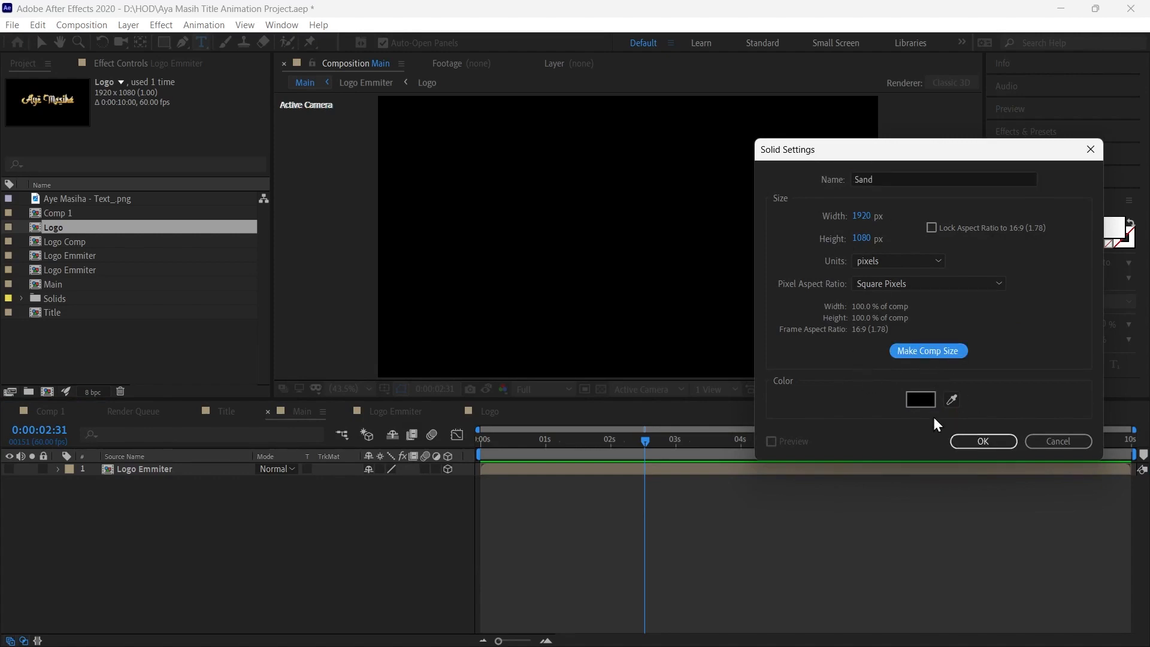
{"action": "left_click", "coordinate": [923, 399]}
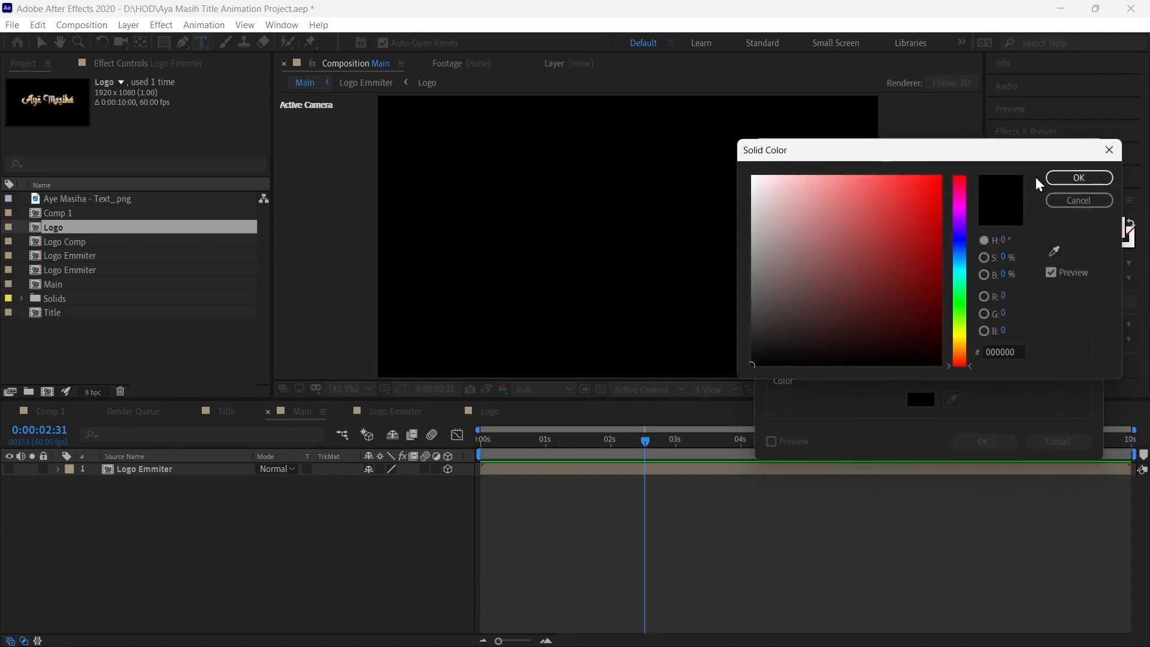
{"action": "left_click", "coordinate": [1078, 179]}
{"action": "left_click", "coordinate": [982, 440]}
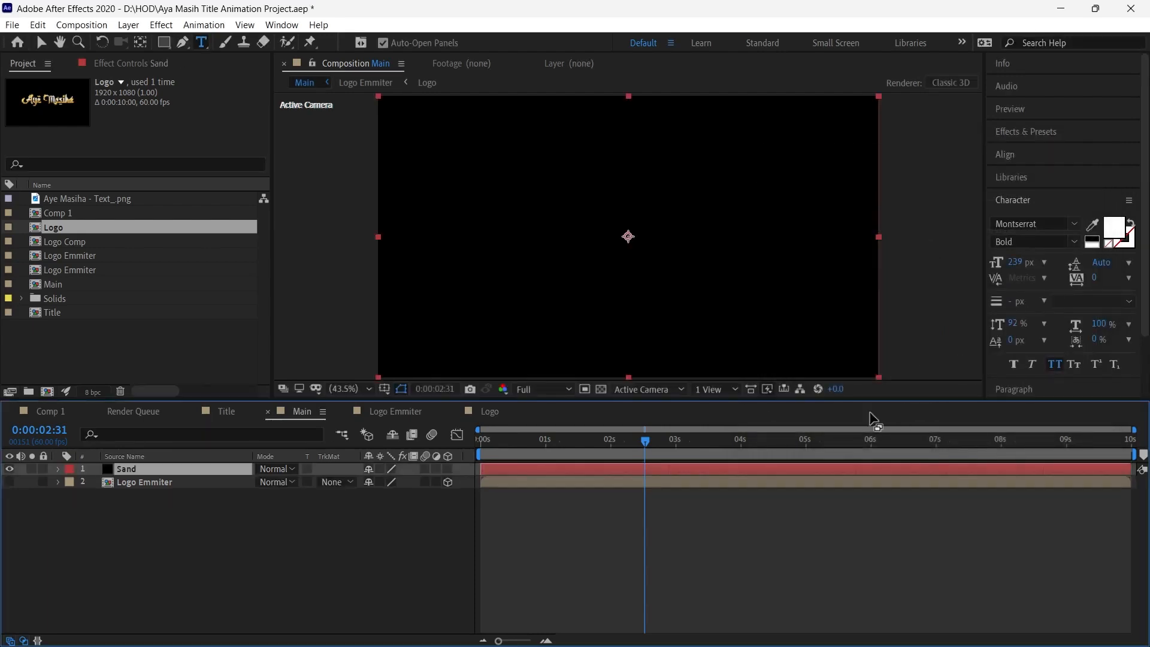
- Apply the RG Trapcode Particular effect to the Sand layer and preview the default particles along the timeline
{"action": "key", "text": "v"}
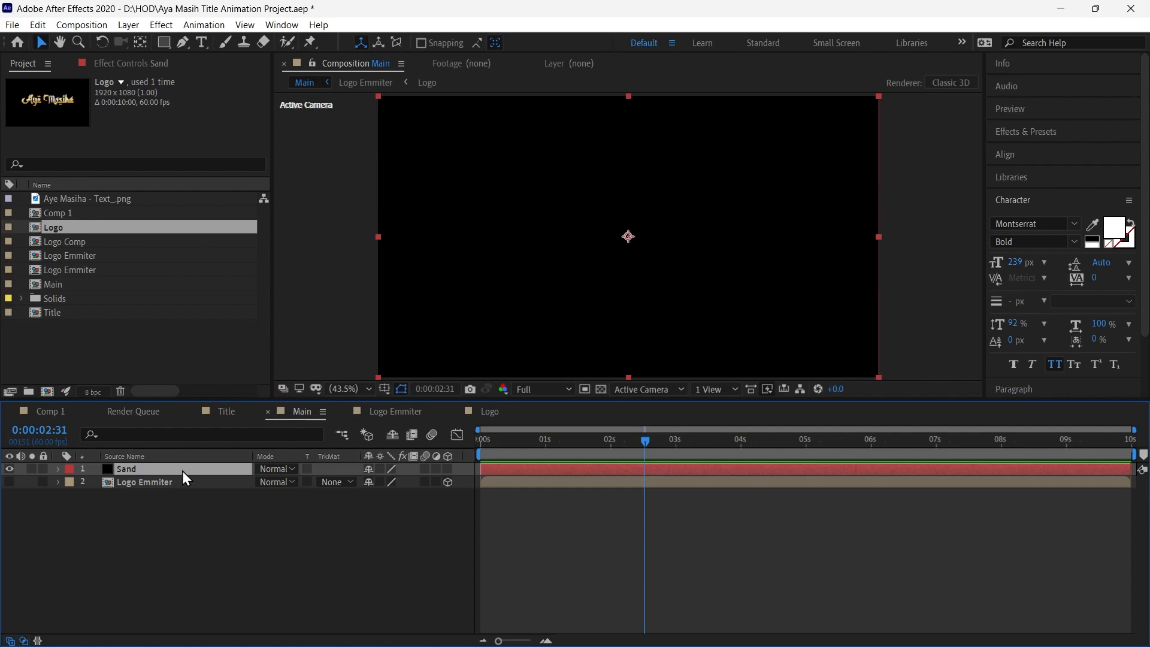
{"action": "left_click", "coordinate": [158, 25]}
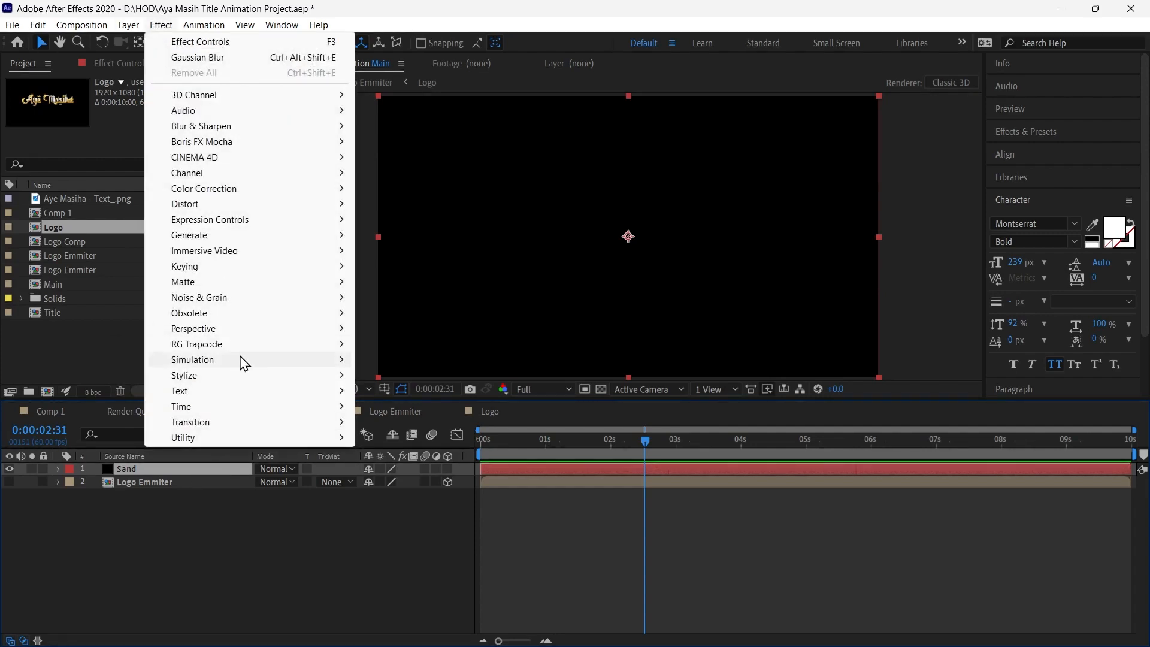
{"action": "mouse_move", "coordinate": [236, 347]}
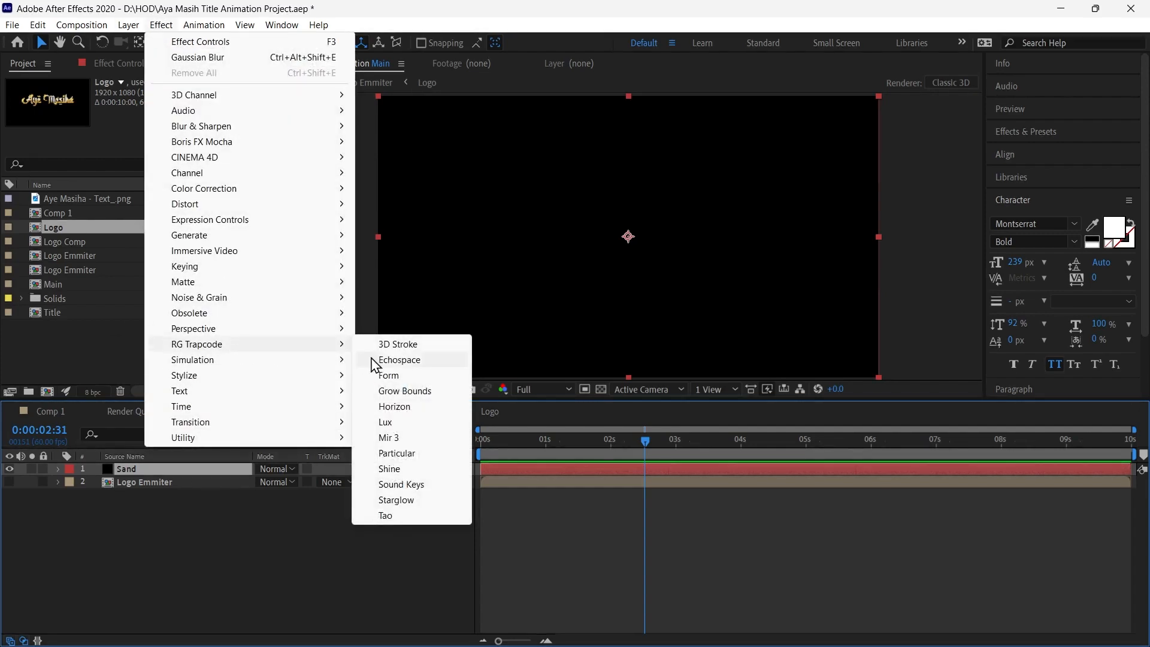
{"action": "left_click", "coordinate": [157, 24]}
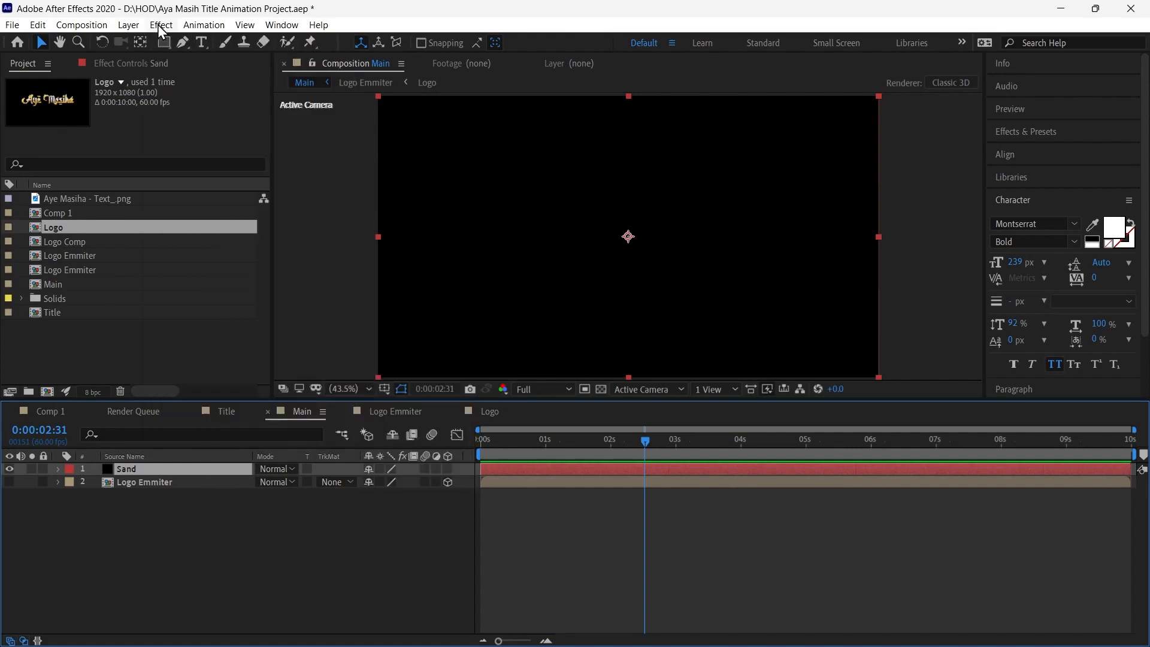
{"action": "left_click", "coordinate": [157, 29]}
{"action": "mouse_move", "coordinate": [229, 347]}
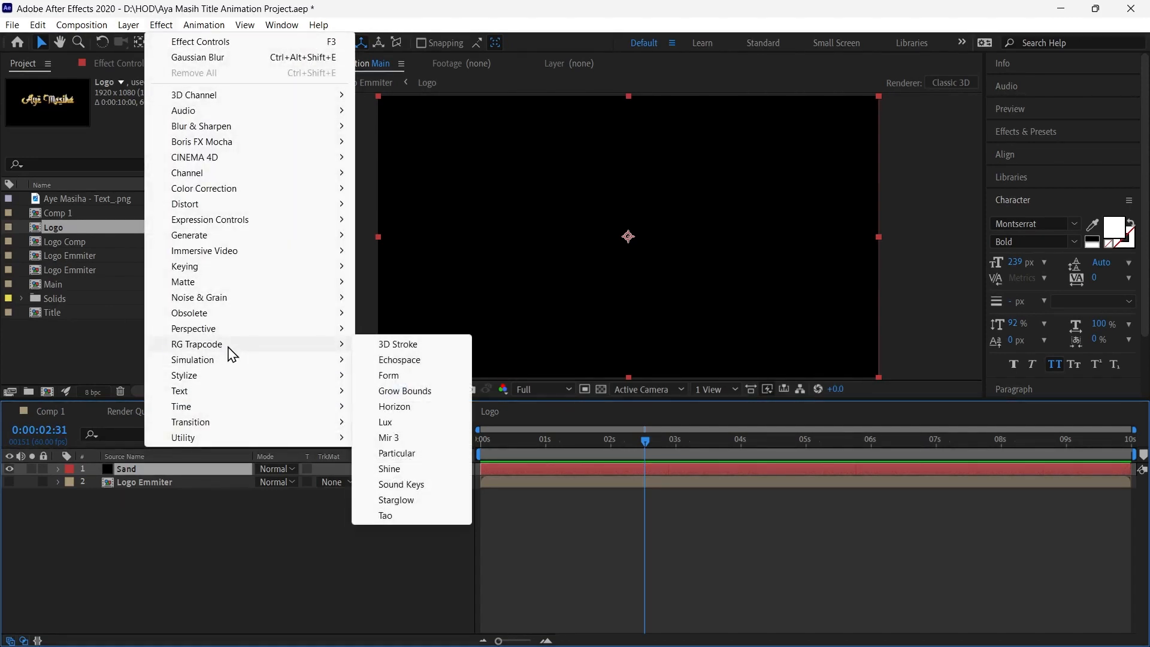
{"action": "left_click", "coordinate": [408, 454]}
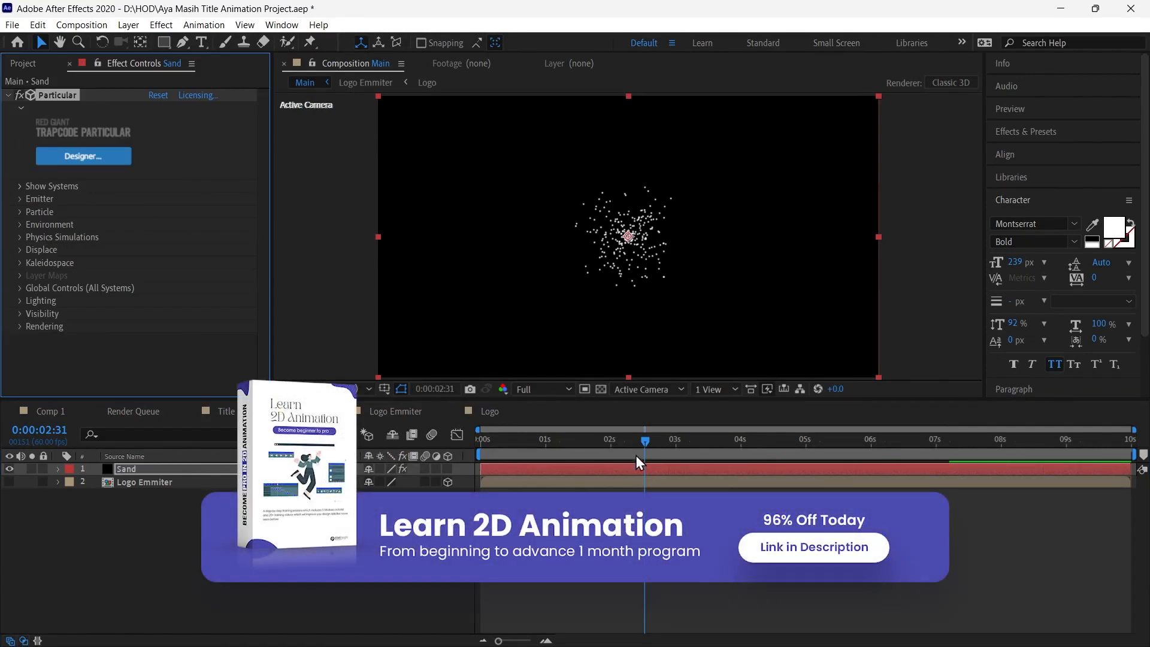
{"action": "left_click_drag", "start_coordinate": [645, 441], "coordinate": [720, 444]}
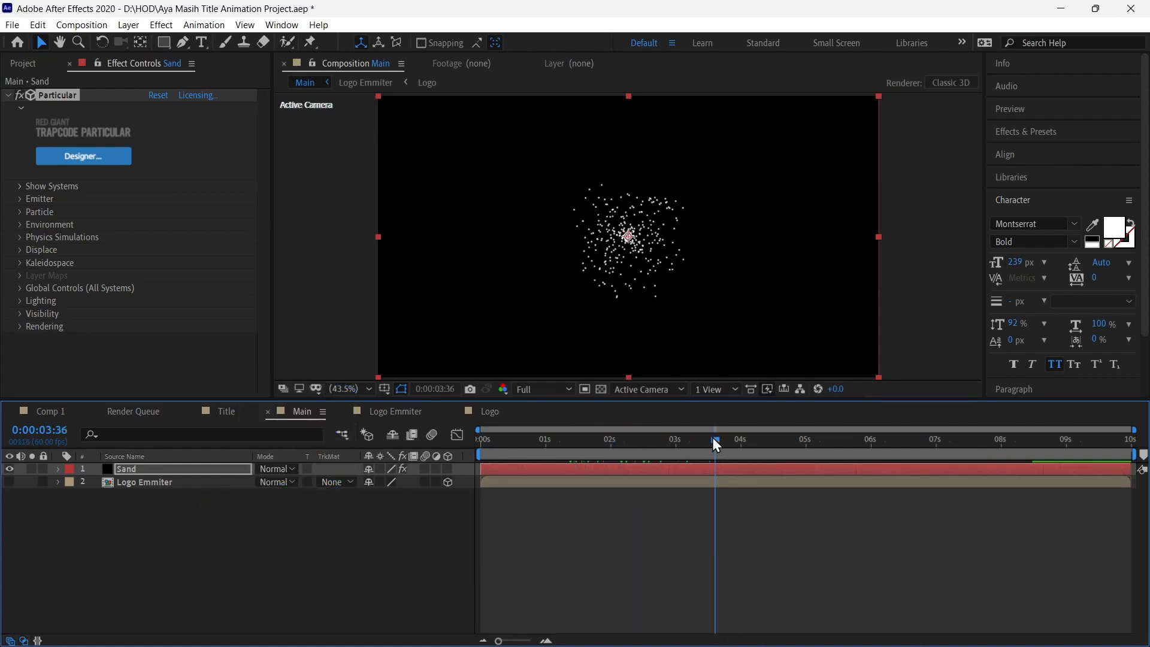
- Set the Particular emitter's Particles/sec to 300000
{"action": "left_click", "coordinate": [19, 201]}
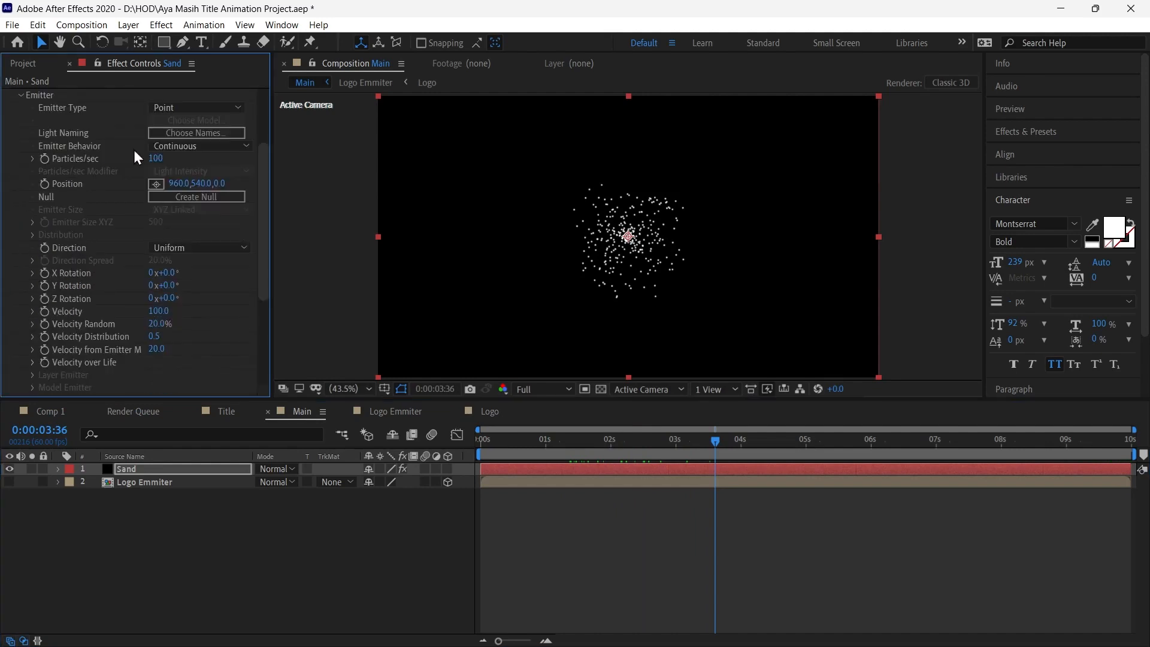
{"action": "left_click", "coordinate": [156, 158]}
{"action": "type", "text": "3000"}
{"action": "type", "text": "0"}
{"action": "type", "text": "00"}
{"action": "left_click", "coordinate": [197, 534]}
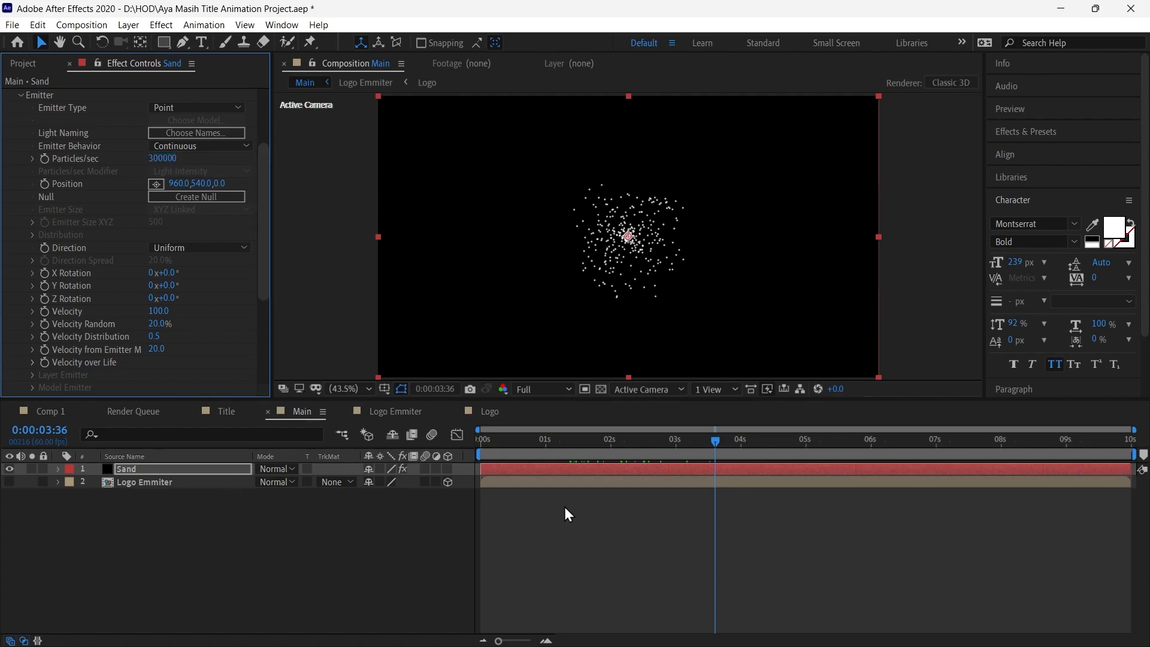
- Keyframe the Sand emitter's Particles/sec at 300000 on frame 0:00:02:59 and at 0 on frame 0:00:03:00
{"action": "left_click", "coordinate": [675, 445]}
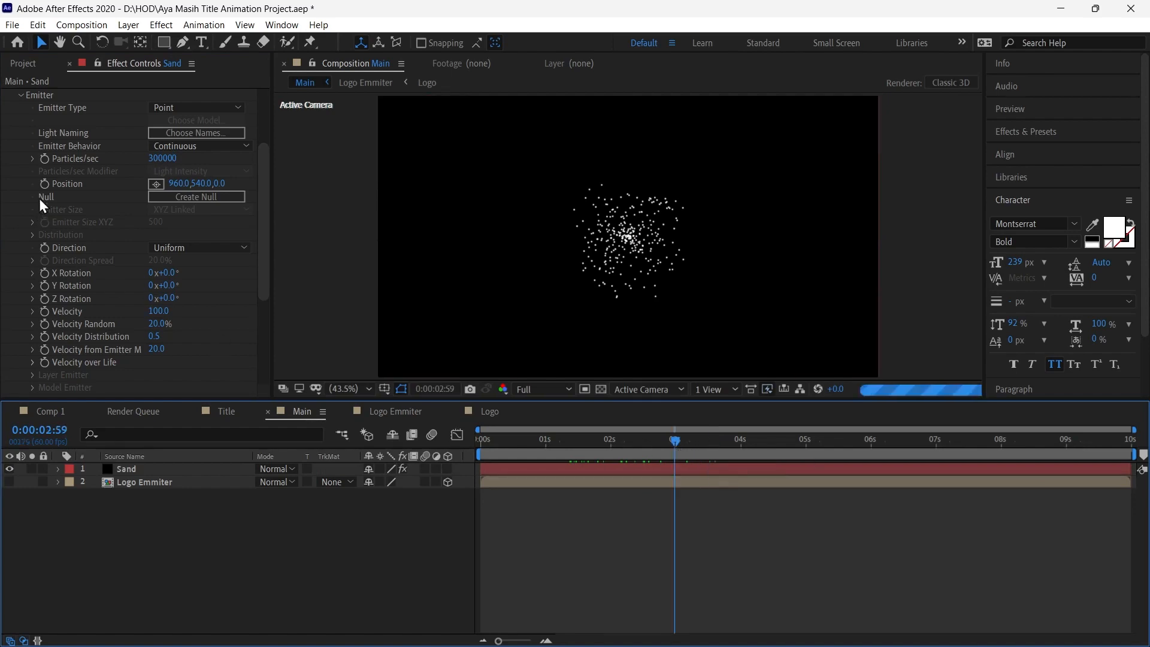
{"action": "left_click", "coordinate": [45, 159]}
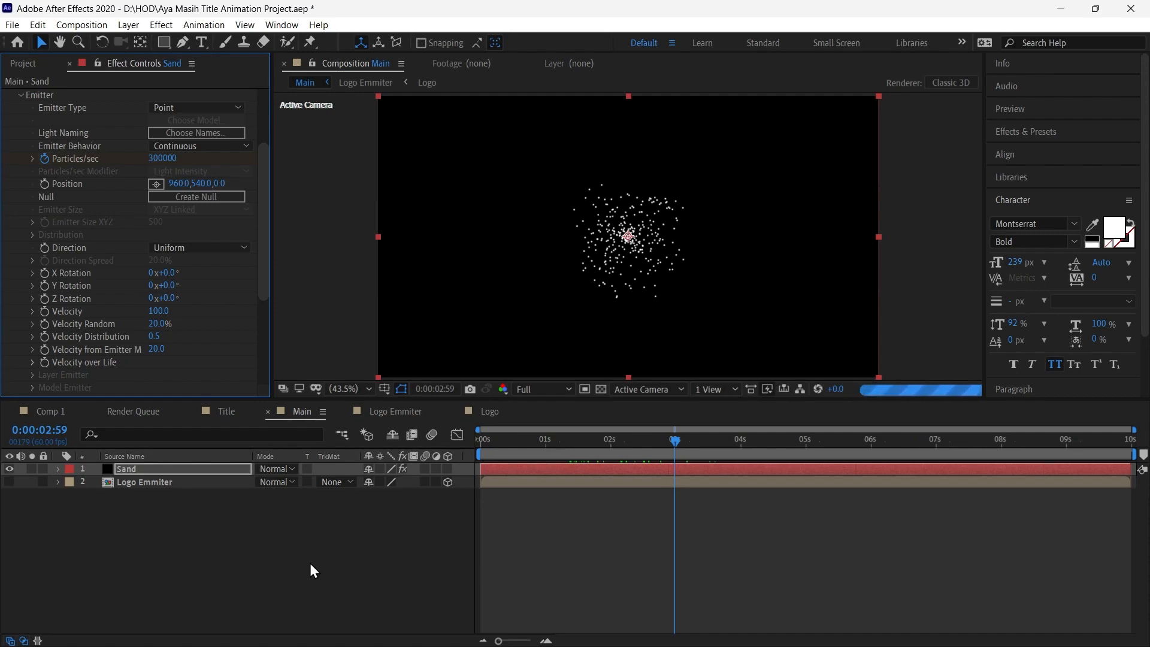
{"action": "key", "text": "Page_Down"}
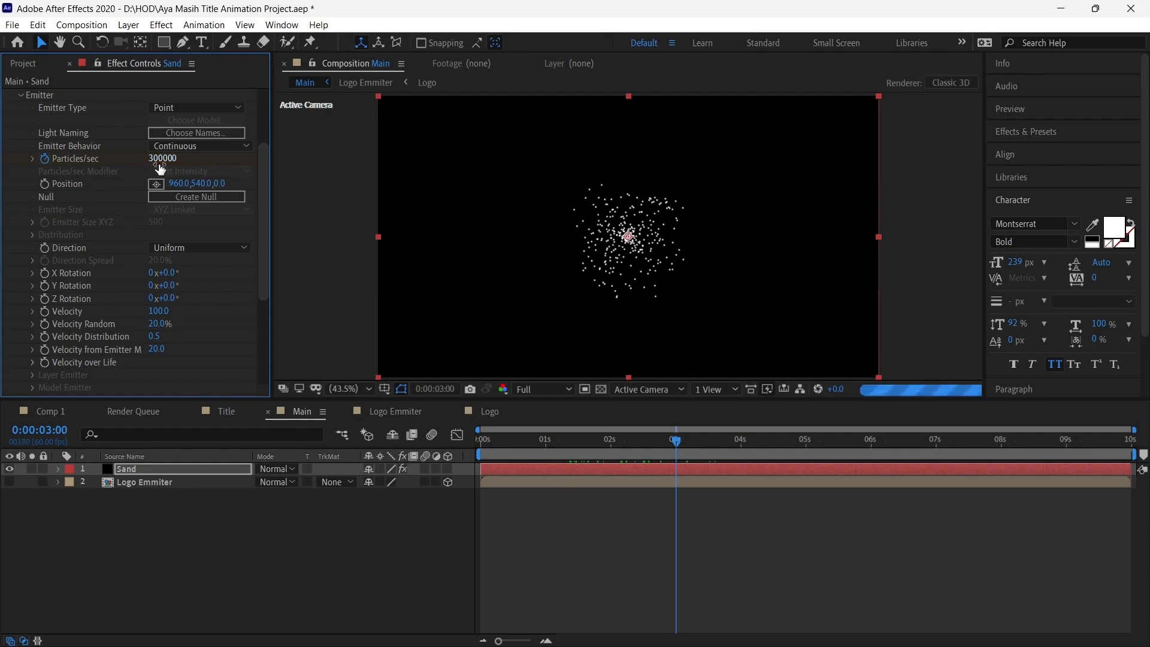
{"action": "type", "text": "0"}
{"action": "key", "text": "Return"}
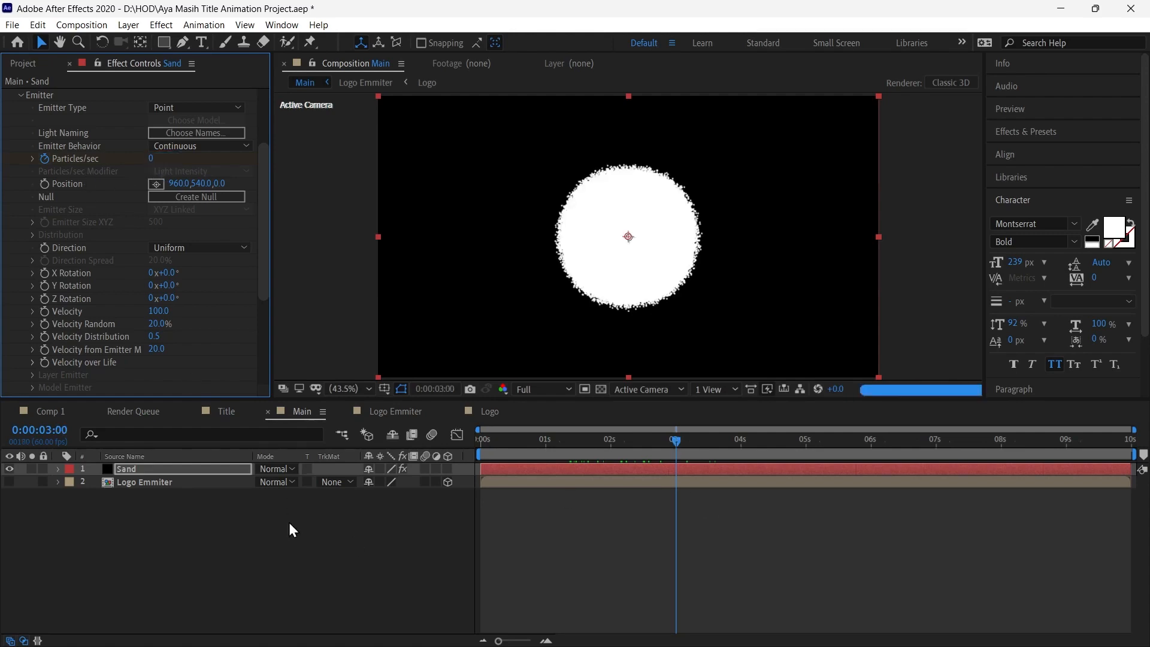
{"action": "left_click", "coordinate": [289, 522]}
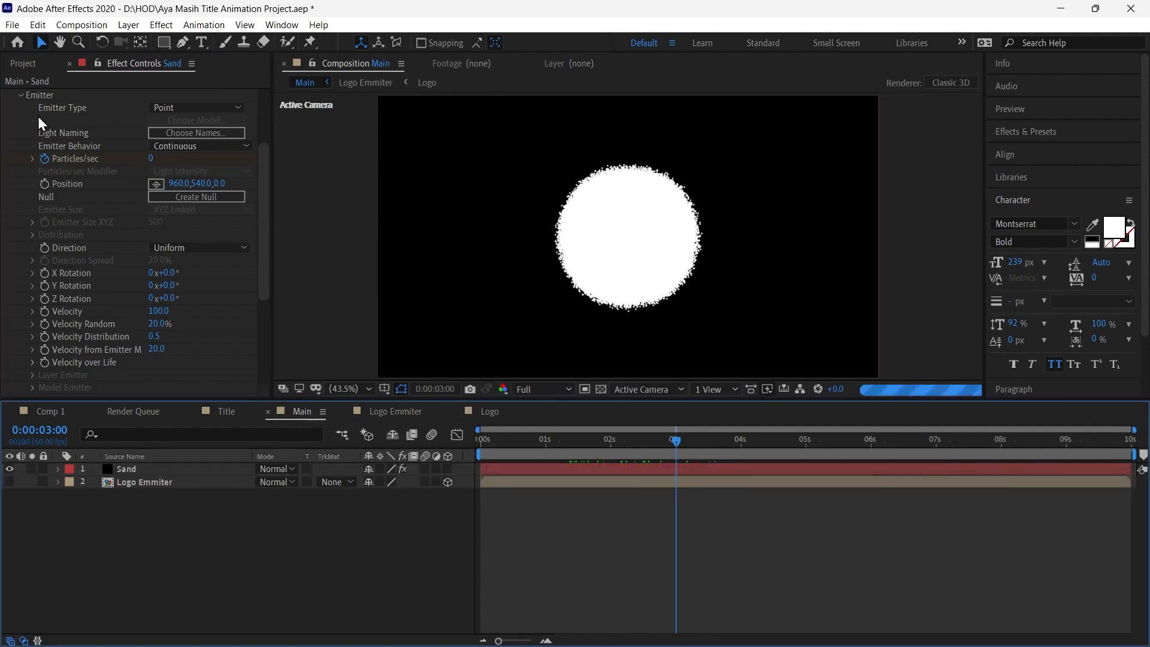
- Switch the Particular emitter type to Light(s) and accept the notice about light naming
{"action": "left_click", "coordinate": [207, 108]}
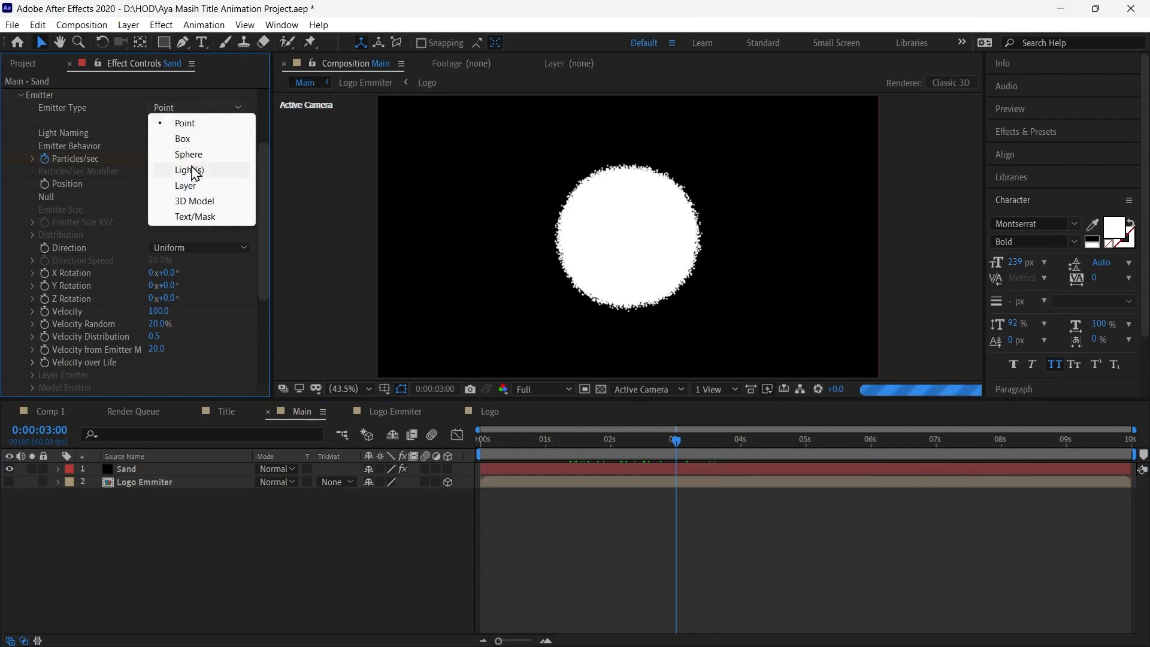
{"action": "left_click", "coordinate": [192, 171]}
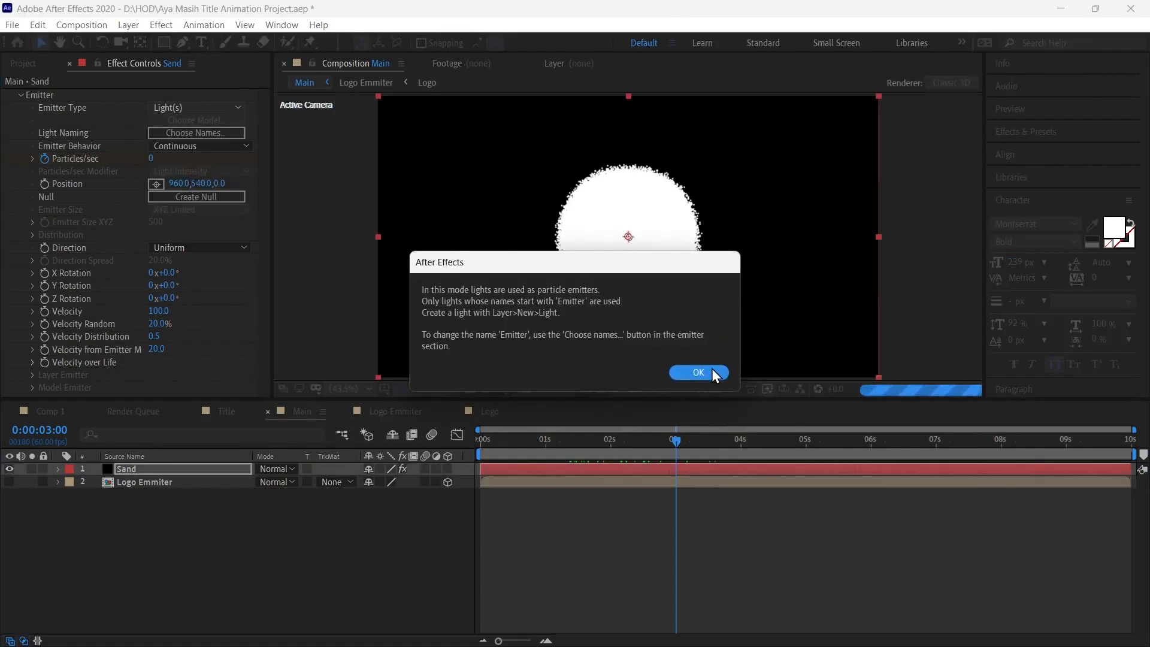
{"action": "left_click", "coordinate": [698, 373]}
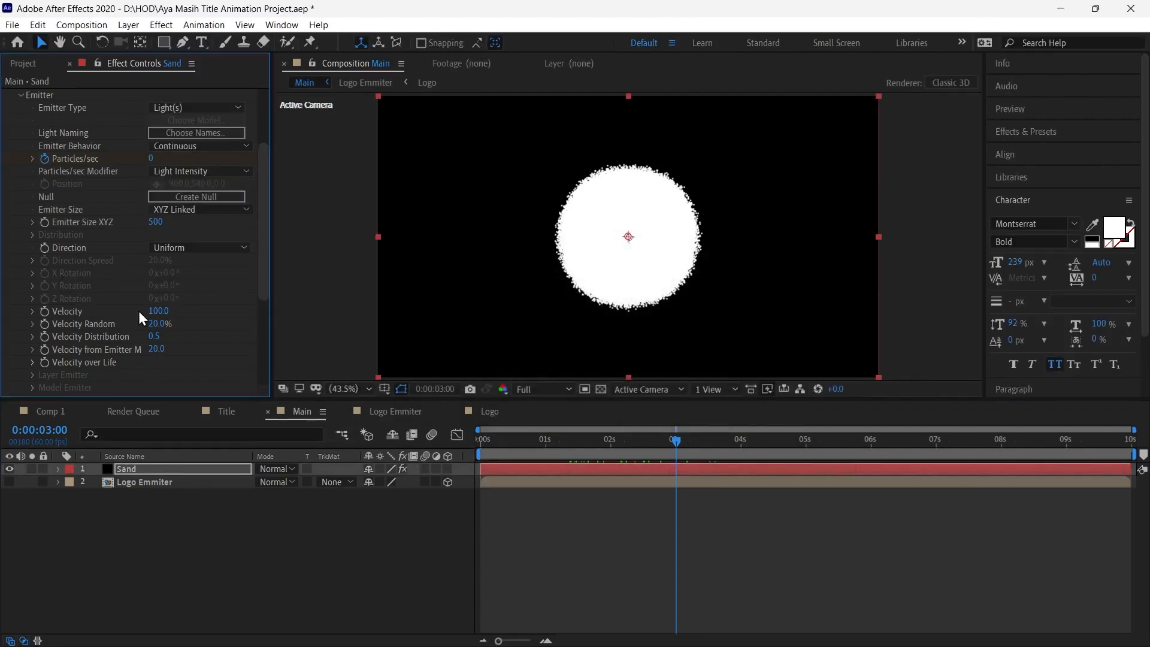
- Set the emitter's Velocity, Velocity Random, Velocity Distribution and Velocity from Emitter Motion all to 0
{"action": "left_click", "coordinate": [160, 311]}
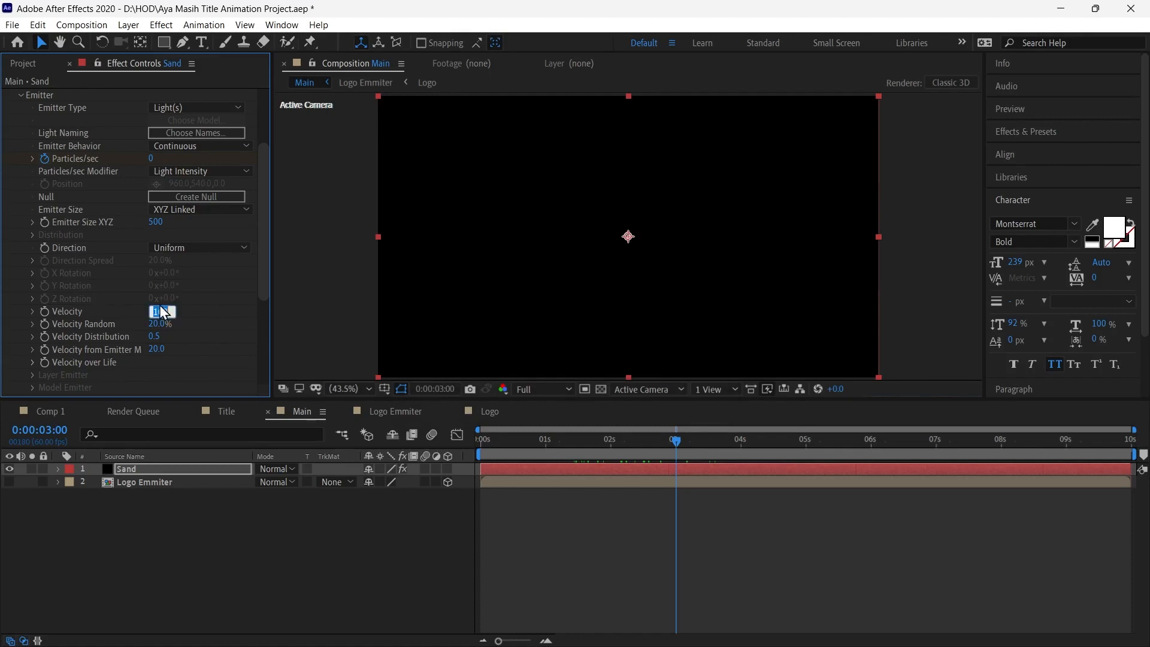
{"action": "type", "text": "0"}
{"action": "key", "text": "Return"}
{"action": "left_click", "coordinate": [156, 323]}
{"action": "type", "text": "0"}
{"action": "key", "text": "Return"}
{"action": "left_click", "coordinate": [155, 336]}
{"action": "type", "text": "0"}
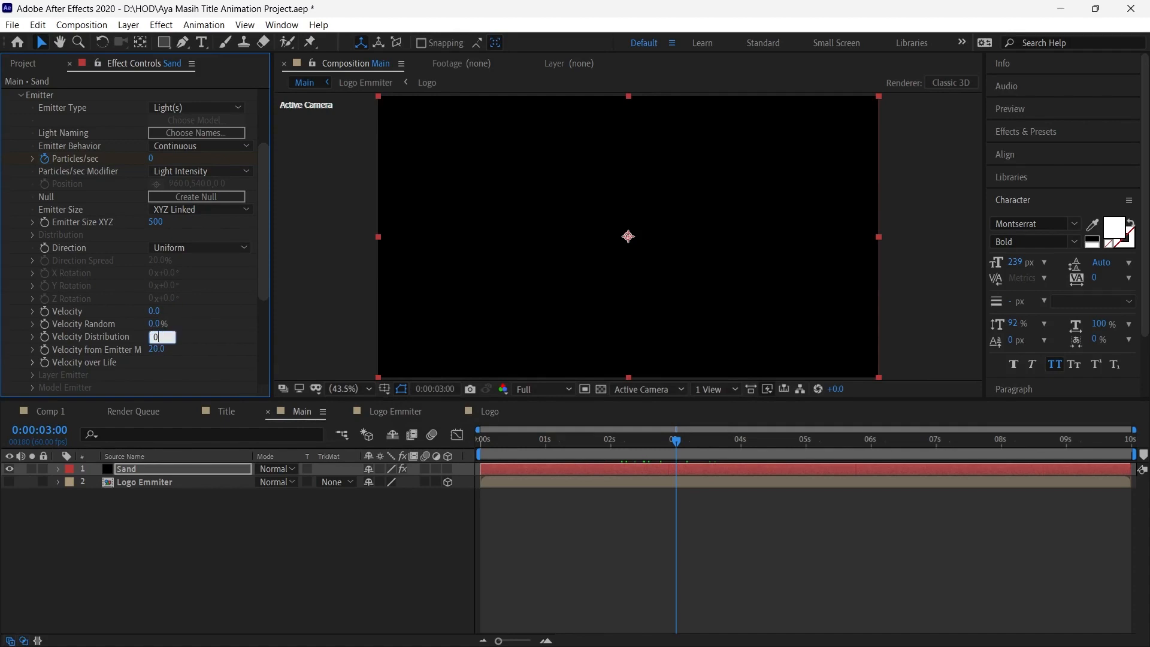
{"action": "key", "text": "Return"}
{"action": "left_click", "coordinate": [156, 351]}
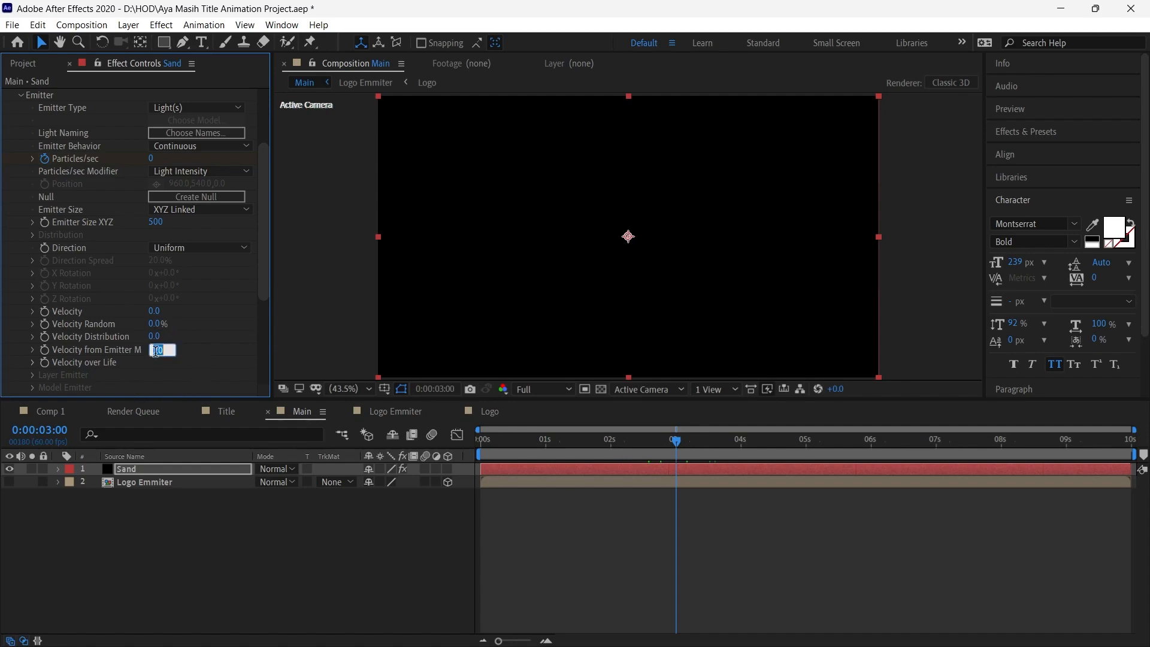
{"action": "type", "text": "0"}
{"action": "key", "text": "Return"}
- Set the Emitter Size mode to XYZ Individual, with sizes X 50, Y 50 and Z 1
{"action": "left_click", "coordinate": [60, 211]}
{"action": "left_click", "coordinate": [203, 208]}
{"action": "left_click", "coordinate": [193, 242]}
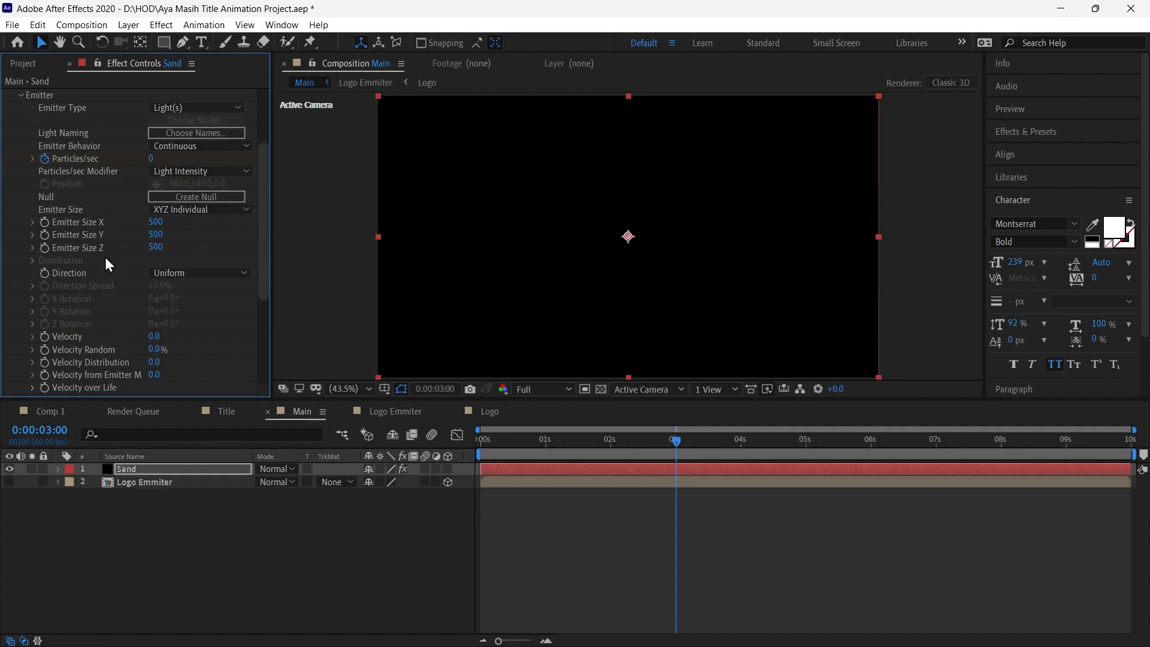
{"action": "left_click", "coordinate": [157, 222]}
{"action": "type", "text": "50"}
{"action": "key", "text": "Return"}
{"action": "left_click", "coordinate": [155, 234]}
{"action": "type", "text": "50"}
{"action": "key", "text": "Tab"}
{"action": "type", "text": "1"}
{"action": "key", "text": "Return"}
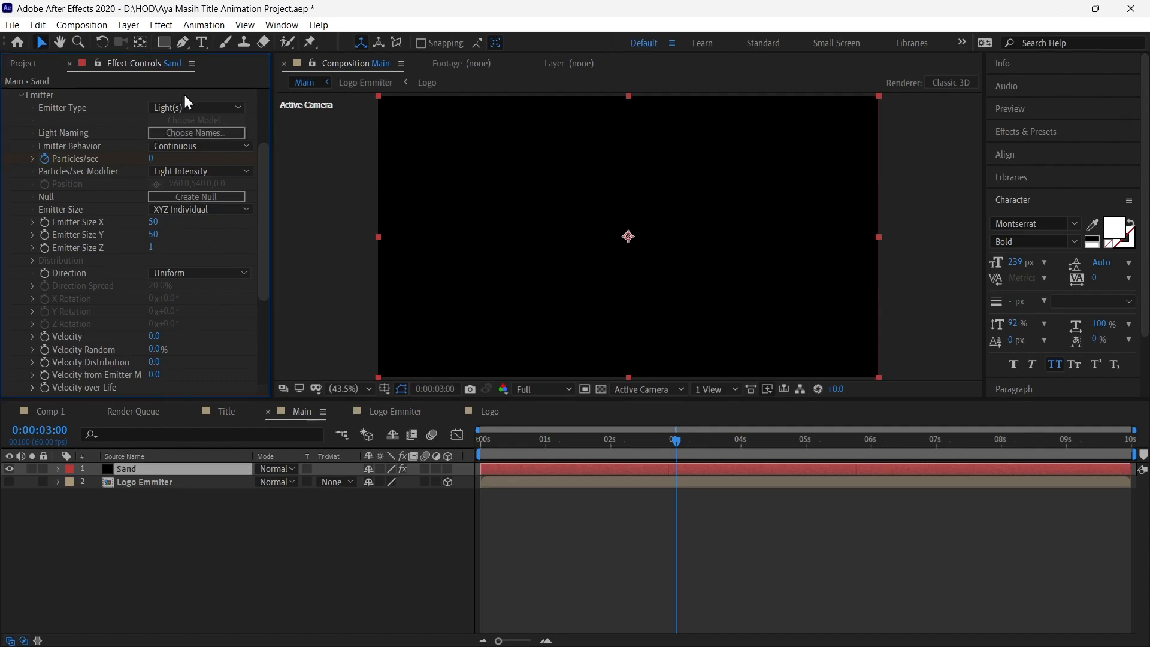
- Change the emitter type to Layer, using Logo Emmiter as the source layer with Layer Sampling at Particle Birth Time
{"action": "left_click", "coordinate": [186, 110]}
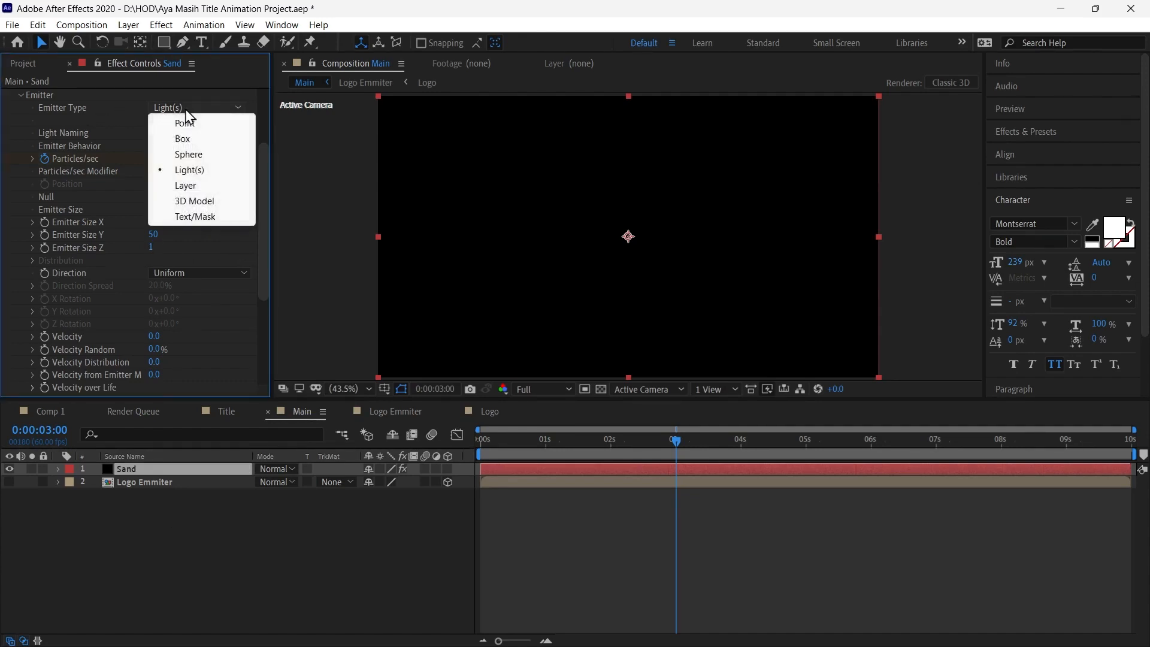
{"action": "left_click", "coordinate": [185, 187]}
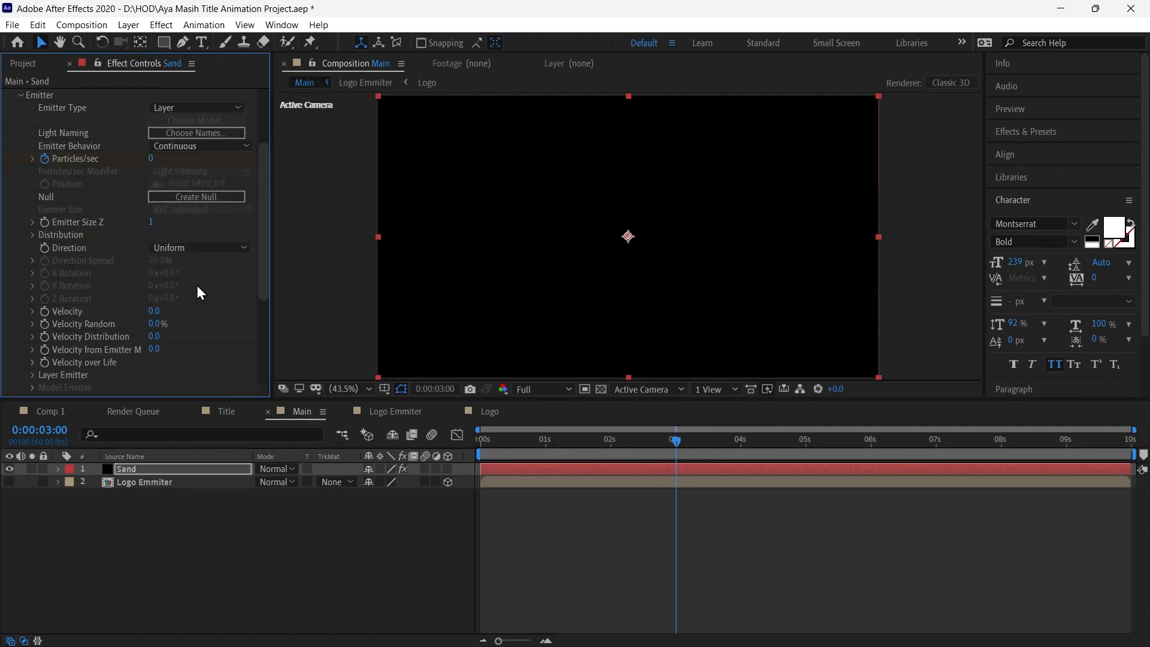
{"action": "left_click_drag", "start_coordinate": [262, 197], "coordinate": [267, 265]}
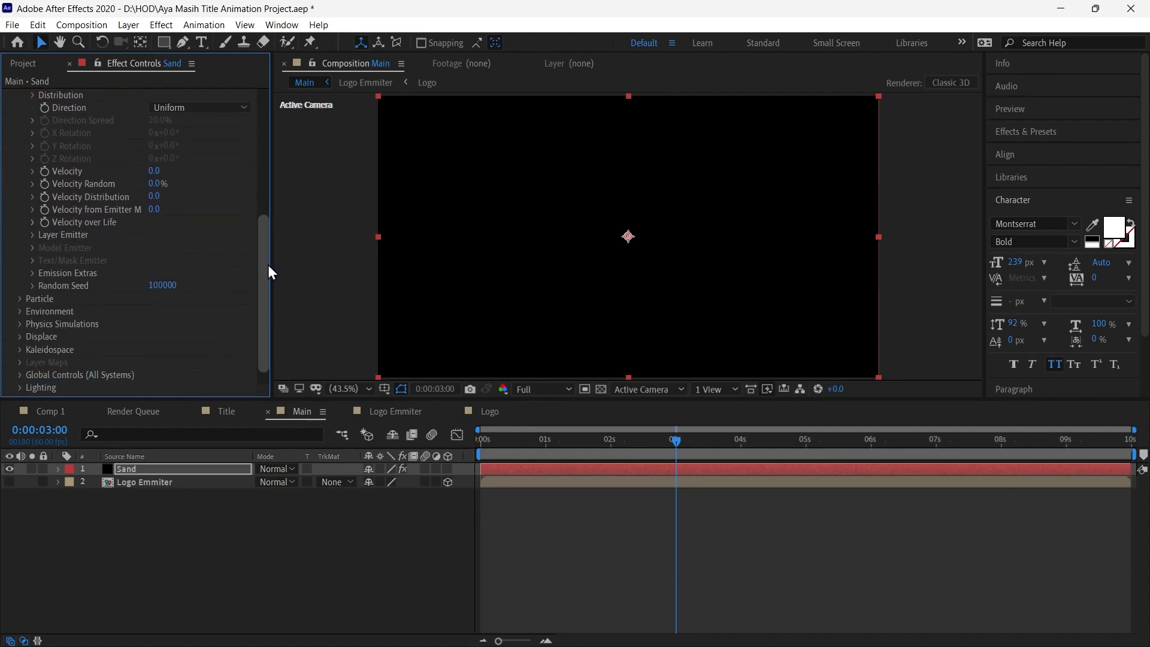
{"action": "left_click", "coordinate": [32, 235]}
{"action": "left_click", "coordinate": [179, 247]}
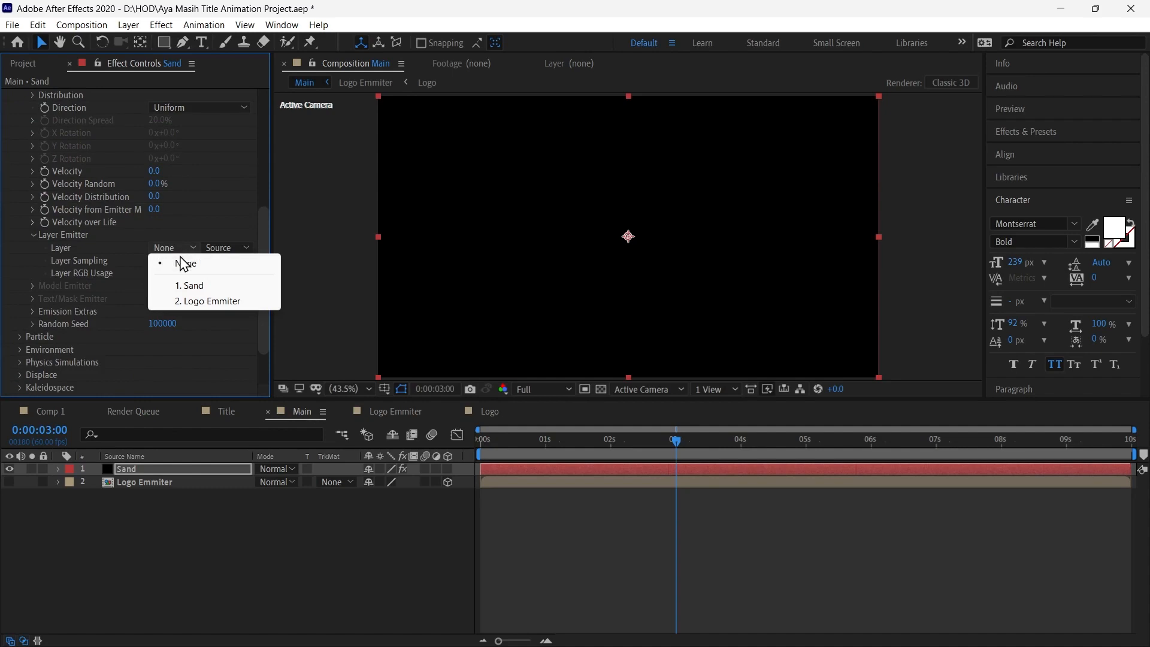
{"action": "left_click", "coordinate": [178, 303]}
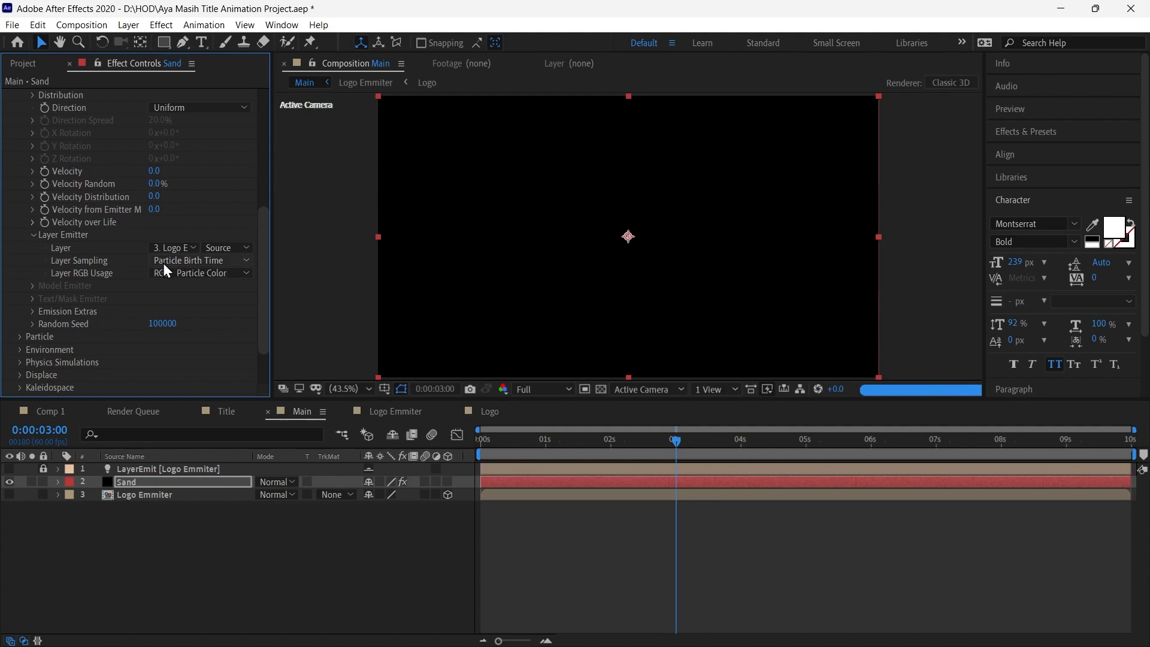
{"action": "left_click", "coordinate": [200, 261]}
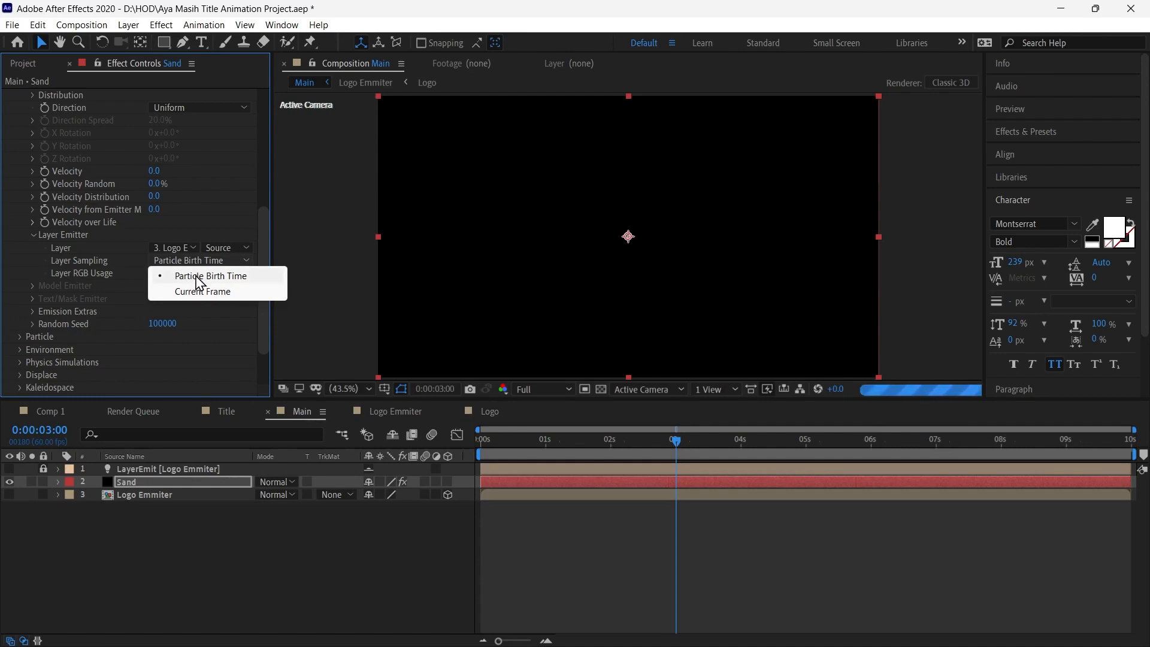
{"action": "left_click", "coordinate": [195, 275]}
- Preview the sand particles drawing the title in the timeline, ending at 0:00:03:00
{"action": "left_click", "coordinate": [299, 578]}
{"action": "key", "text": "space"}
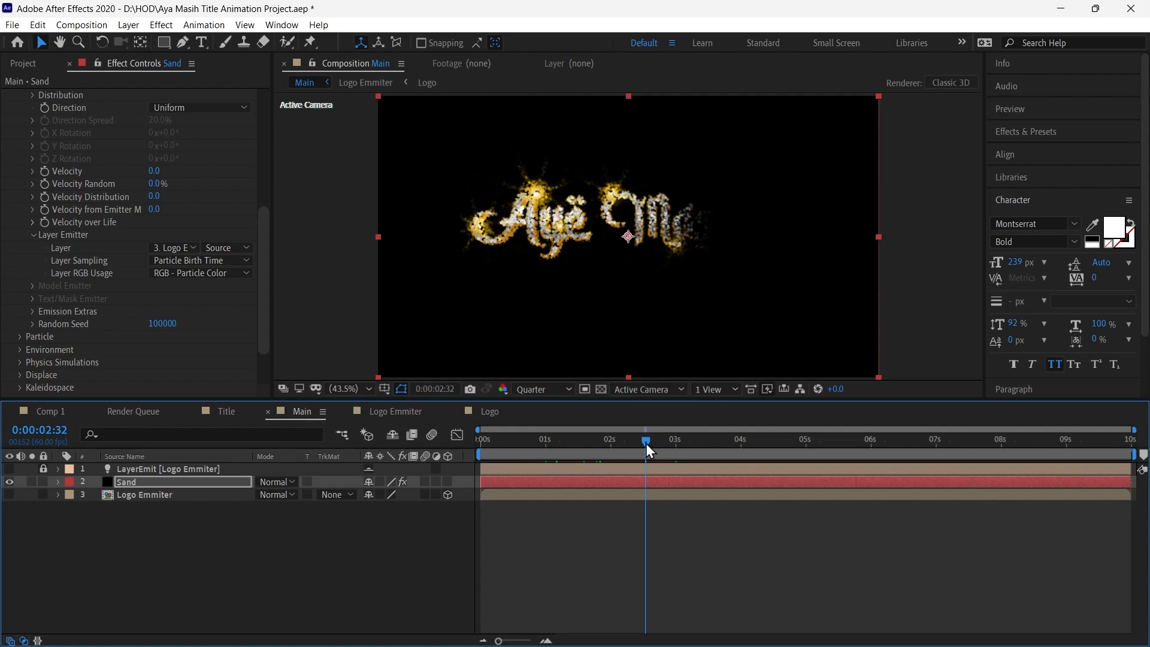
{"action": "left_click_drag", "start_coordinate": [646, 443], "coordinate": [676, 443]}
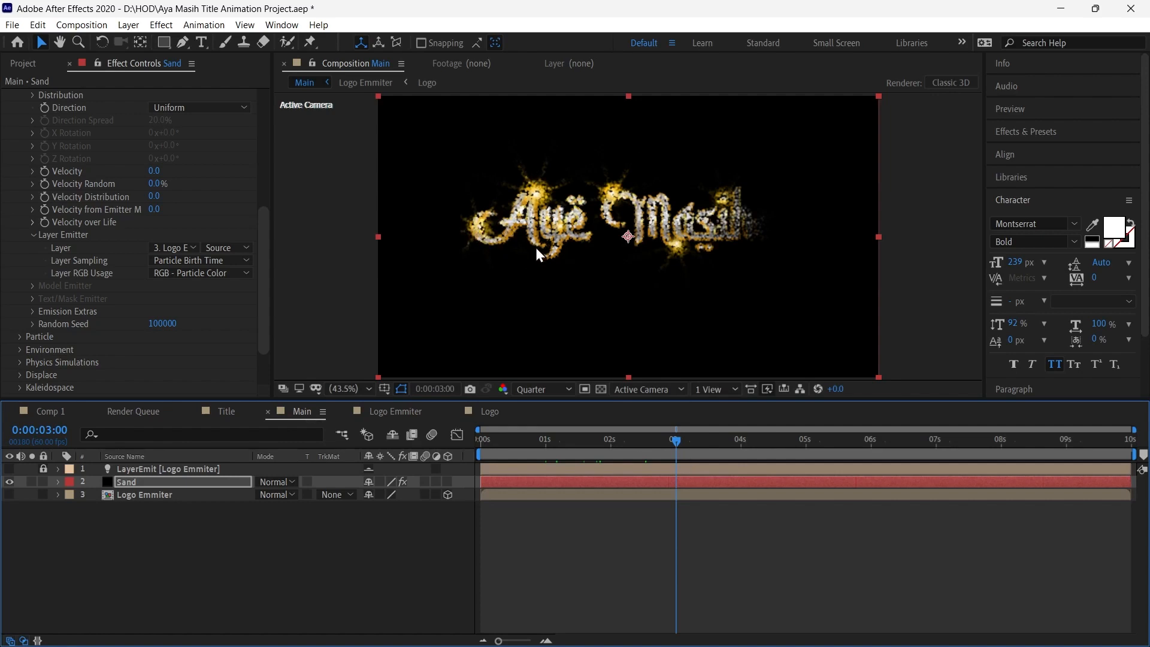
- In the Particle settings of Particular, set Life to 2.5 seconds and Life Random to 75%
{"action": "scroll", "coordinate": [22, 199], "scroll_direction": "up", "scroll_amount": 10}
{"action": "left_click", "coordinate": [21, 199]}
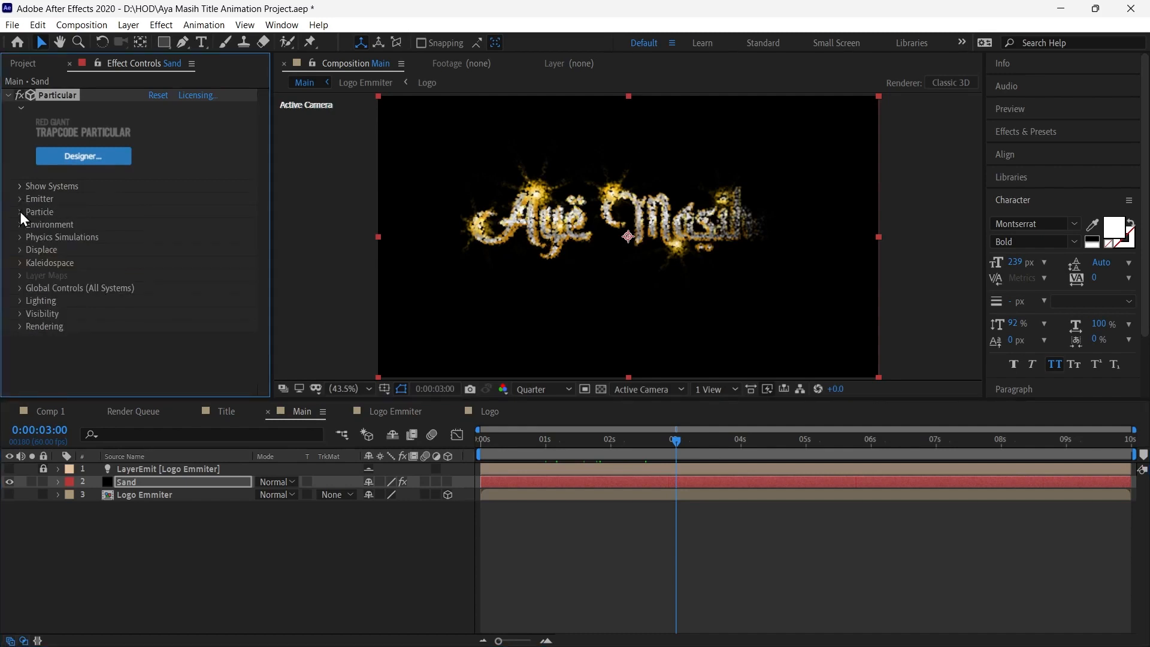
{"action": "left_click", "coordinate": [20, 211]}
{"action": "scroll", "coordinate": [20, 216], "scroll_direction": "down", "scroll_amount": 3}
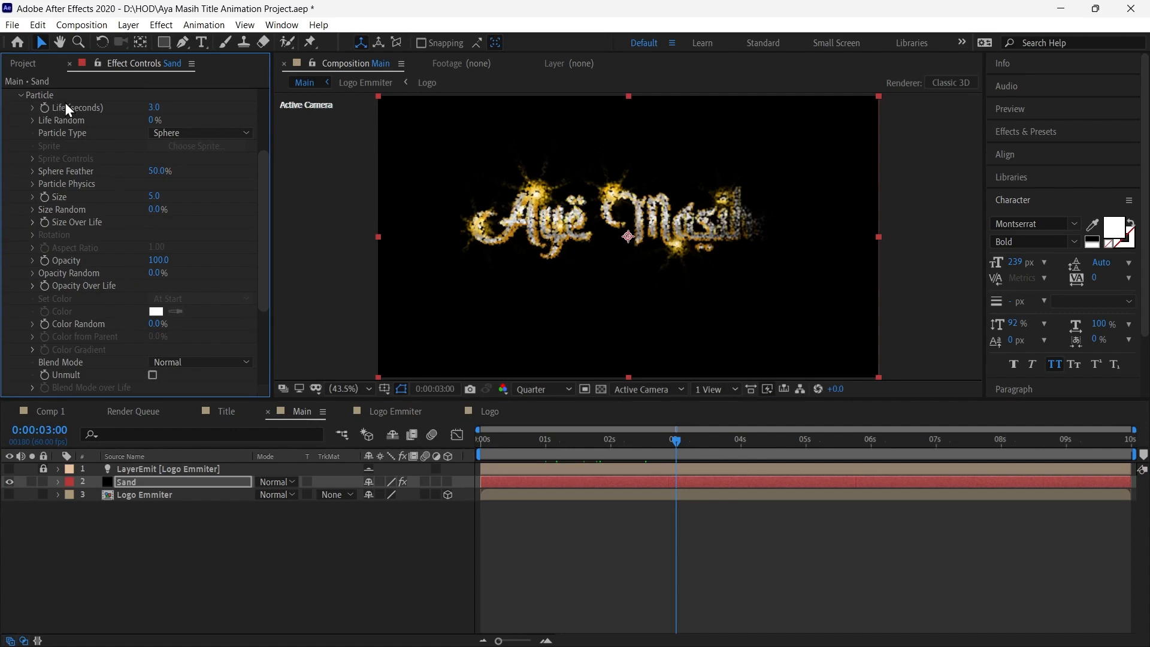
{"action": "left_click", "coordinate": [152, 109]}
{"action": "type", "text": "2.5"}
{"action": "key", "text": "Return"}
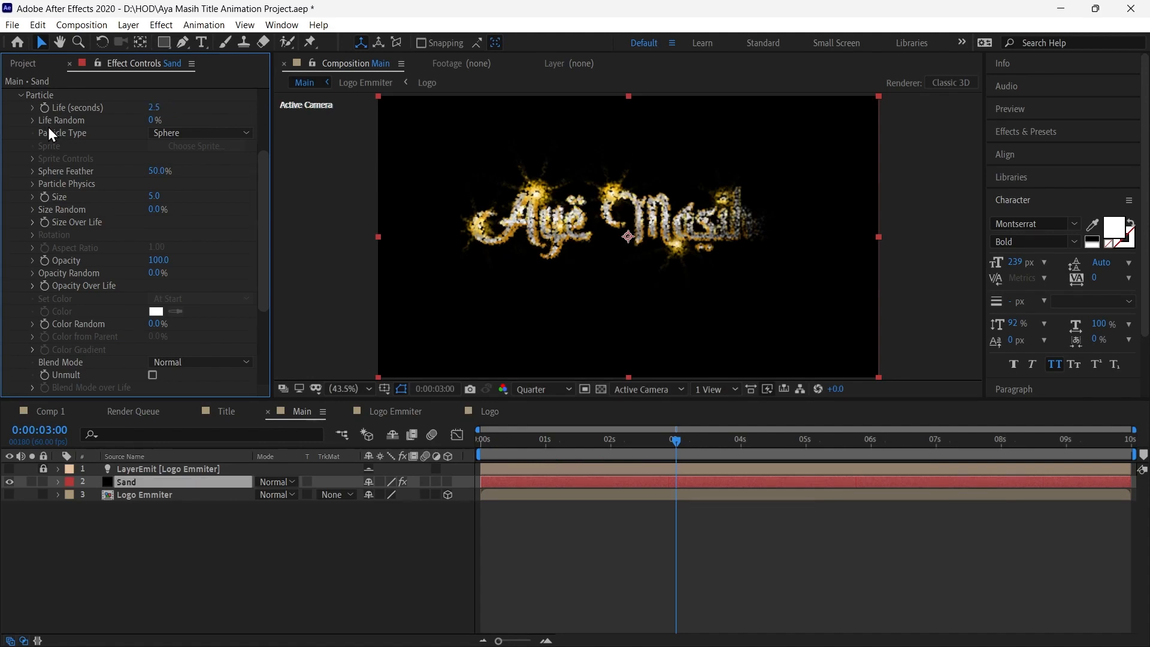
{"action": "left_click", "coordinate": [151, 121]}
{"action": "type", "text": "75"}
{"action": "key", "text": "Return"}
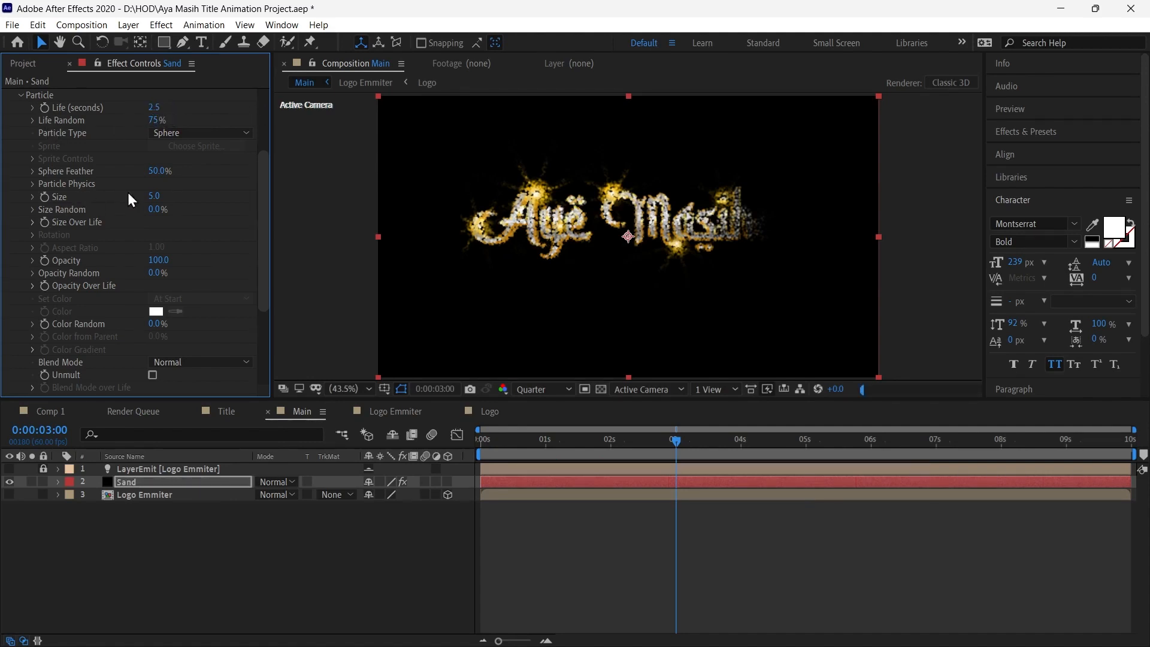
- Set the particles' Sphere Feather to 100% and their Size to 2
{"action": "left_click", "coordinate": [153, 172]}
{"action": "type", "text": "100"}
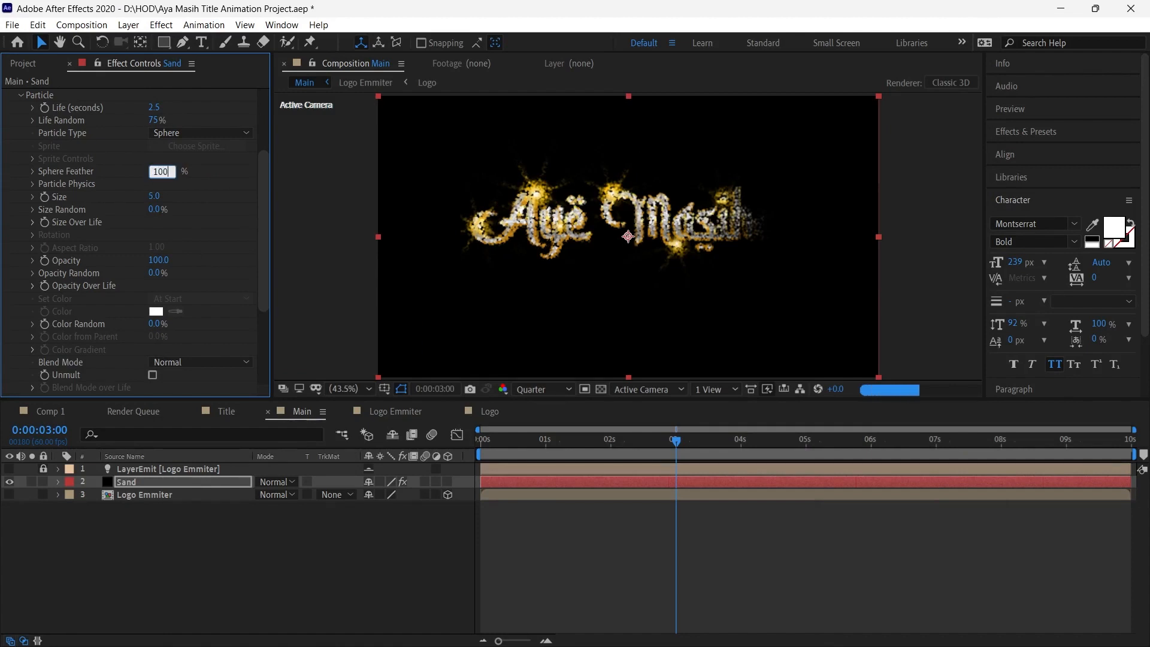
{"action": "key", "text": "Return"}
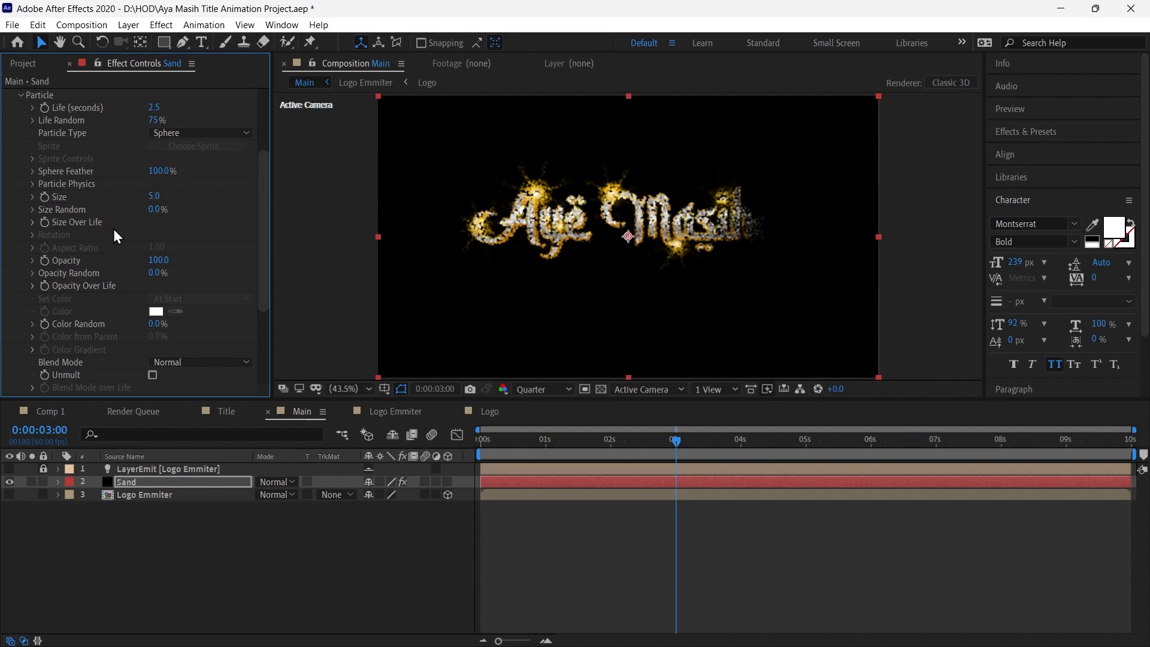
{"action": "scroll", "coordinate": [120, 257], "scroll_direction": "up", "scroll_amount": 3}
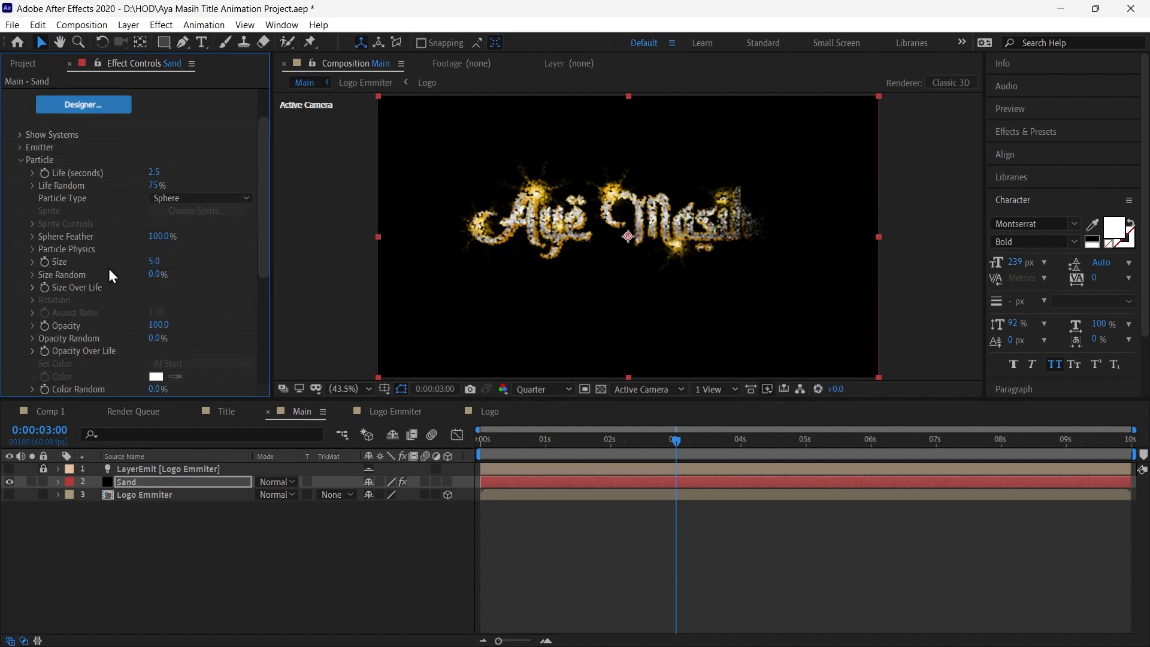
{"action": "left_click", "coordinate": [154, 262]}
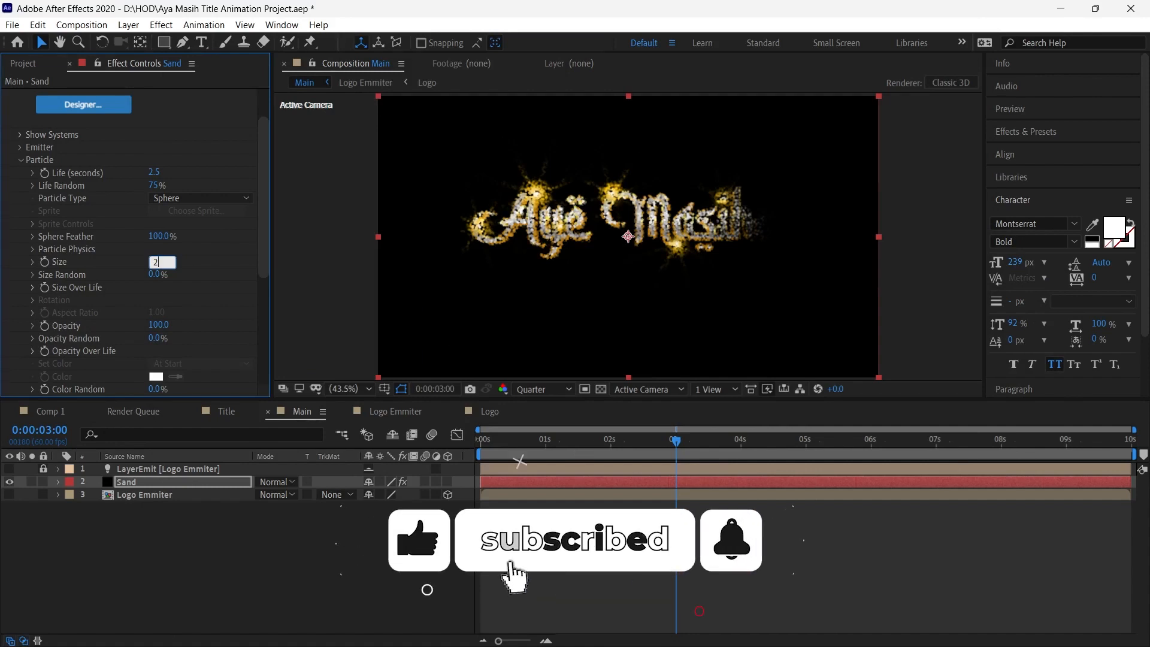
{"action": "type", "text": "2"}
{"action": "key", "text": "Return"}
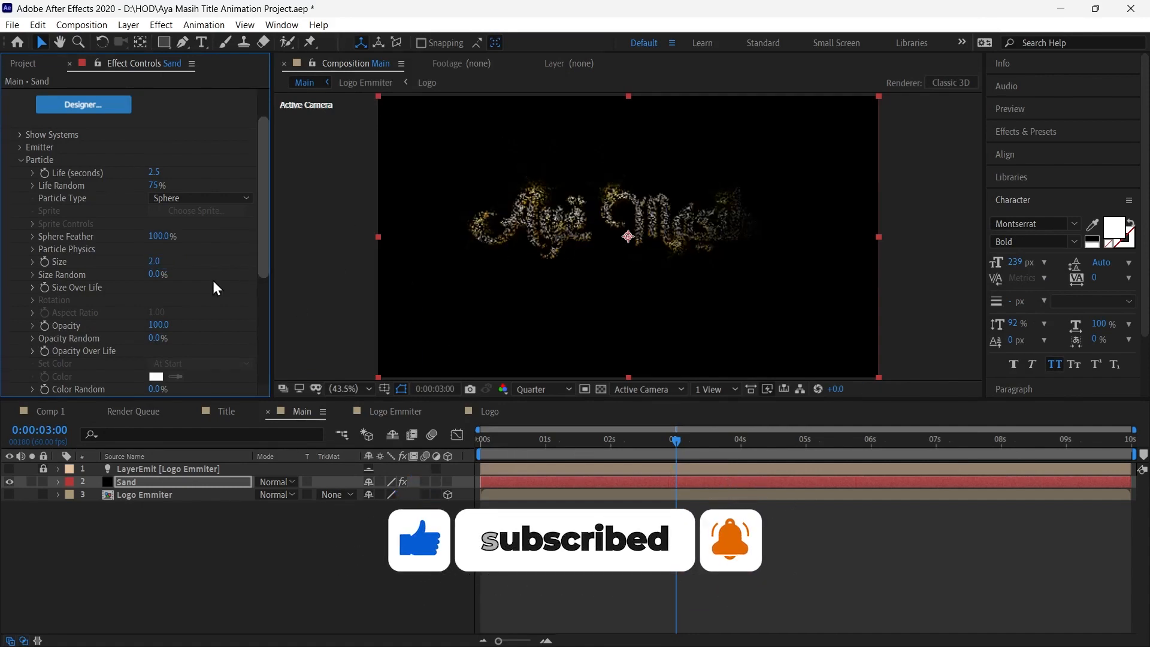
- Apply the Linear Slope curve preset to the particles' Opacity Over Life
{"action": "scroll", "coordinate": [36, 180], "scroll_direction": "down", "scroll_amount": 5}
{"action": "left_click", "coordinate": [33, 184]}
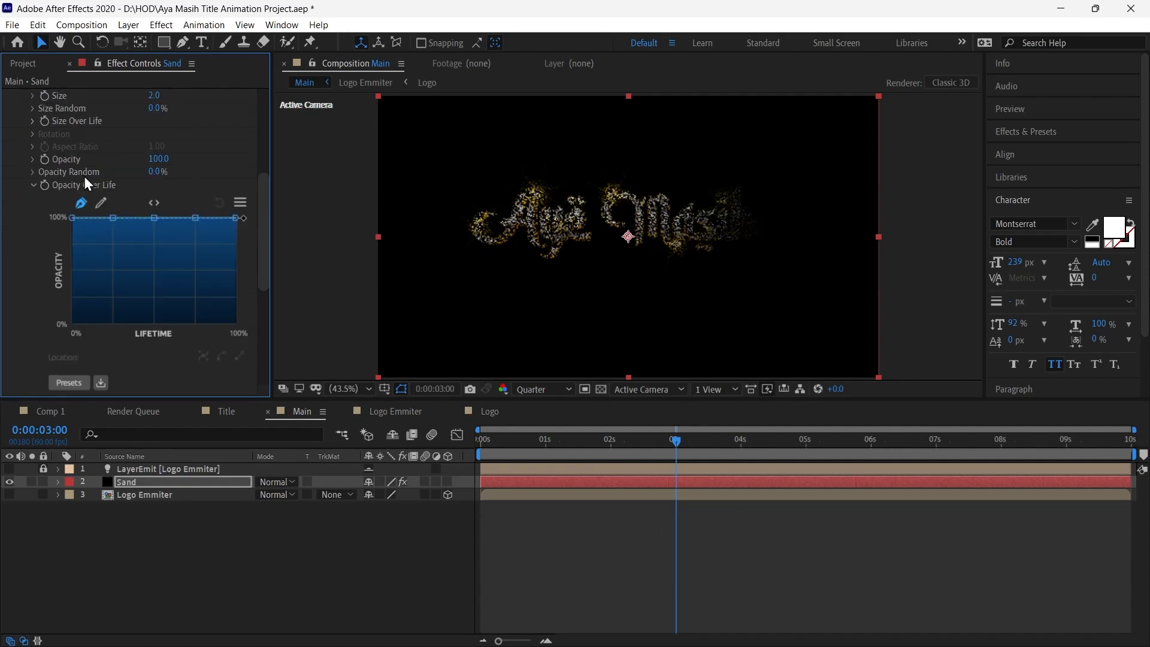
{"action": "left_click", "coordinate": [64, 382]}
{"action": "left_click", "coordinate": [92, 259]}
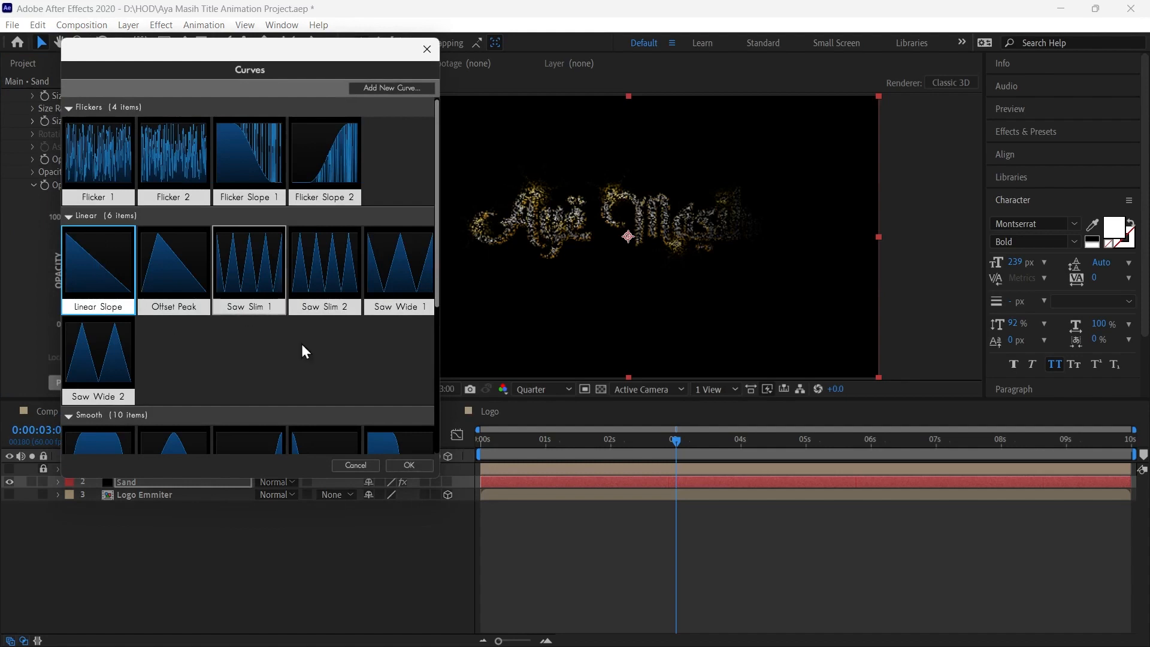
{"action": "left_click", "coordinate": [410, 466]}
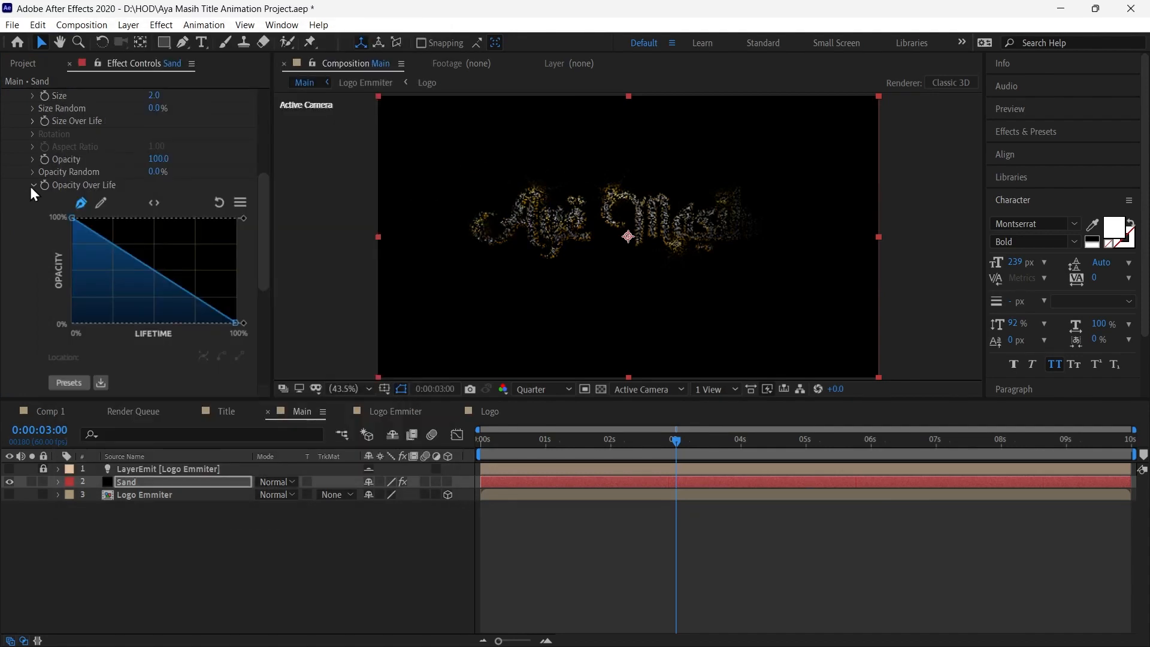
{"action": "left_click", "coordinate": [32, 185]}
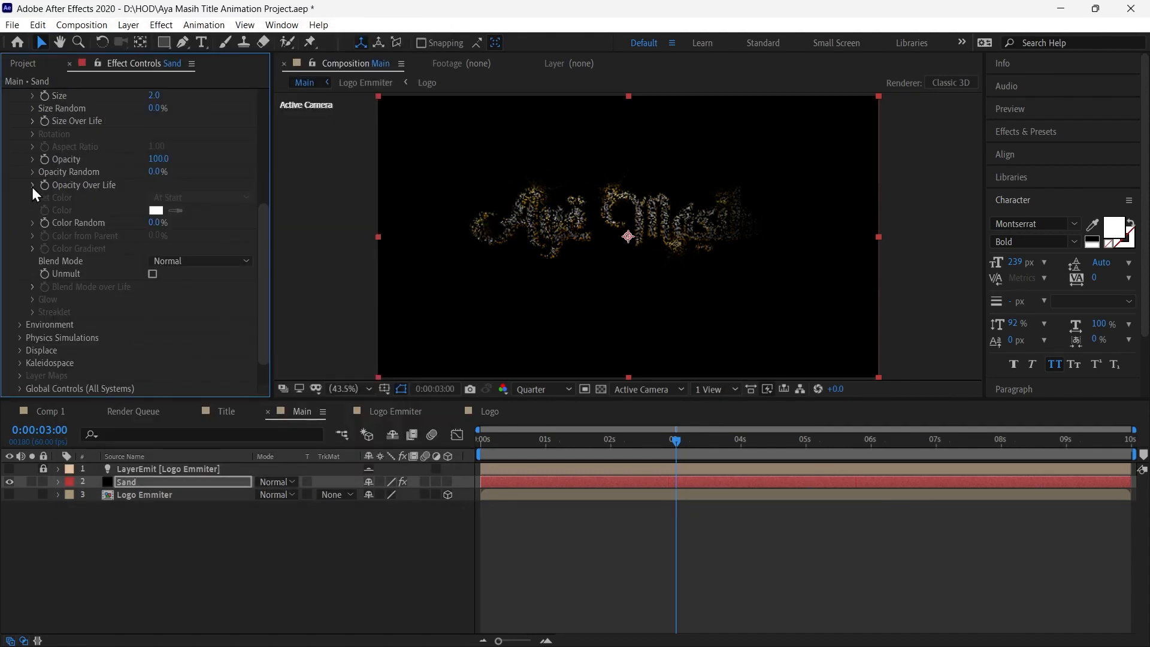
- In the Environment settings of the Sand layer's Particular effect, set Wind X to 75 and Wind Y to -75
{"action": "left_click", "coordinate": [19, 325]}
{"action": "scroll", "coordinate": [153, 302], "scroll_direction": "down", "scroll_amount": 3}
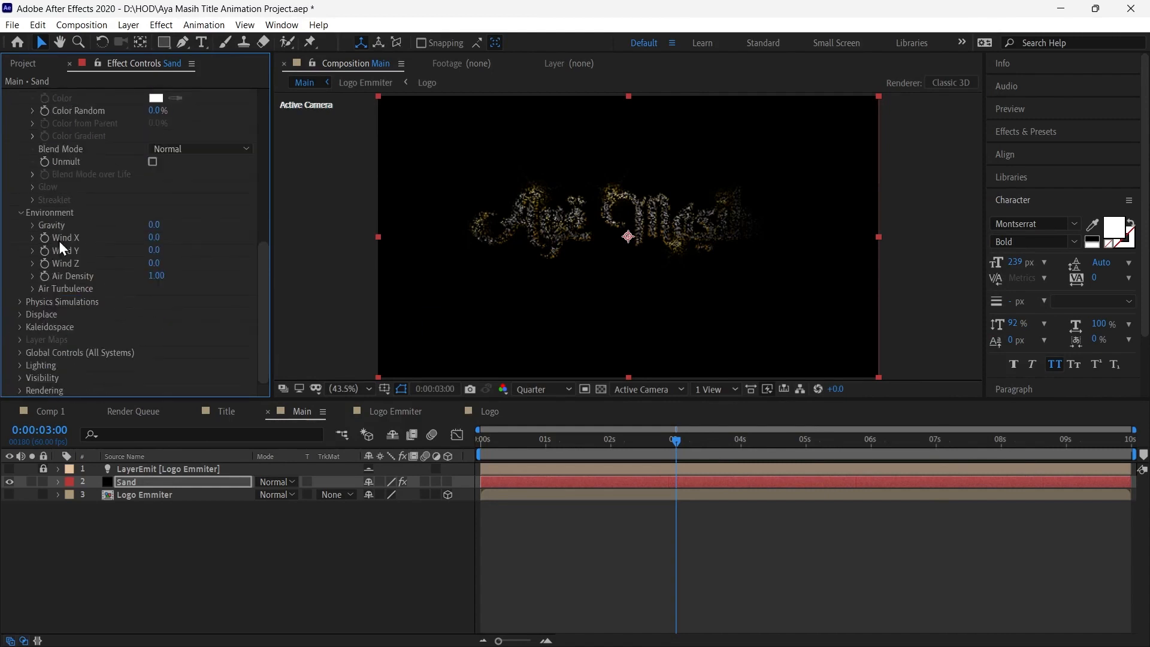
{"action": "left_click", "coordinate": [158, 235]}
{"action": "type", "text": "75"}
{"action": "key", "text": "Tab"}
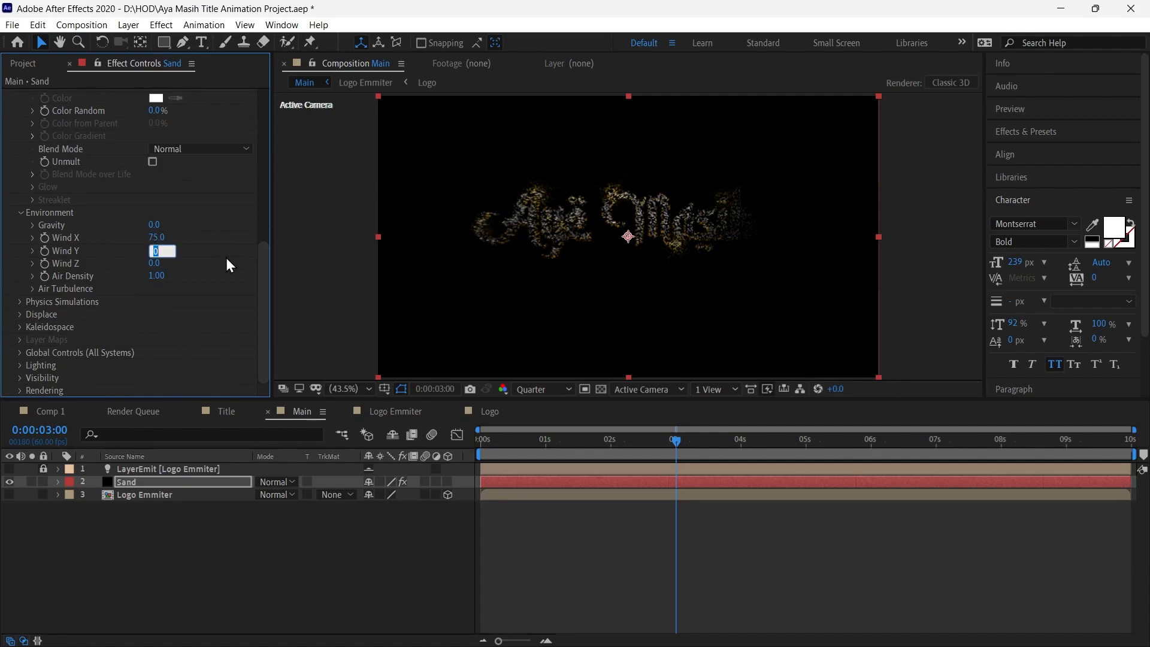
{"action": "type", "text": "-75"}
{"action": "key", "text": "Return"}
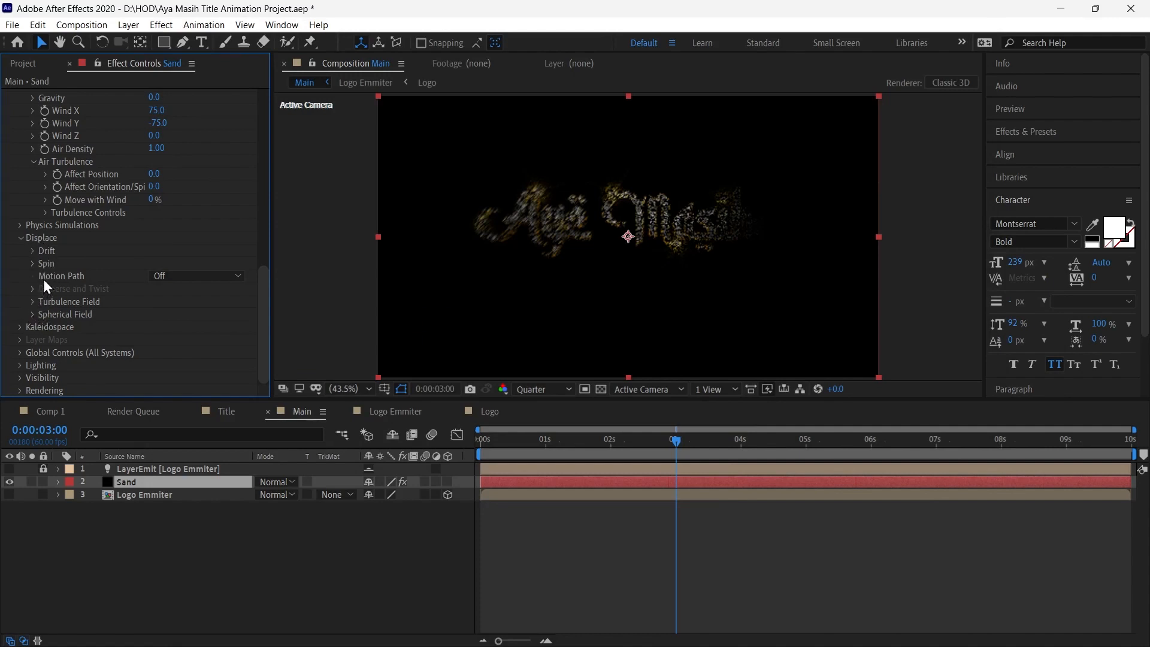
- Set TF Affect Size to 2 in the Turbulence Field of Particular's Displace settings
{"action": "left_click", "coordinate": [33, 302]}
{"action": "scroll", "coordinate": [33, 303], "scroll_direction": "down", "scroll_amount": 1}
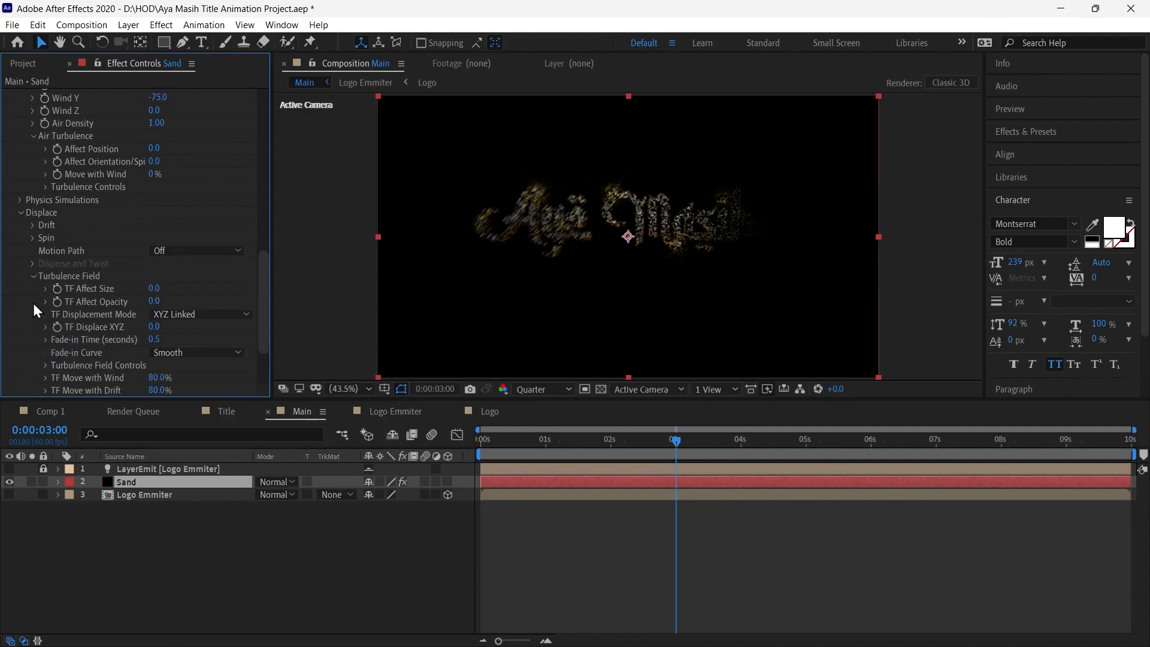
{"action": "left_click", "coordinate": [158, 288]}
{"action": "type", "text": "2"}
{"action": "key", "text": "Return"}
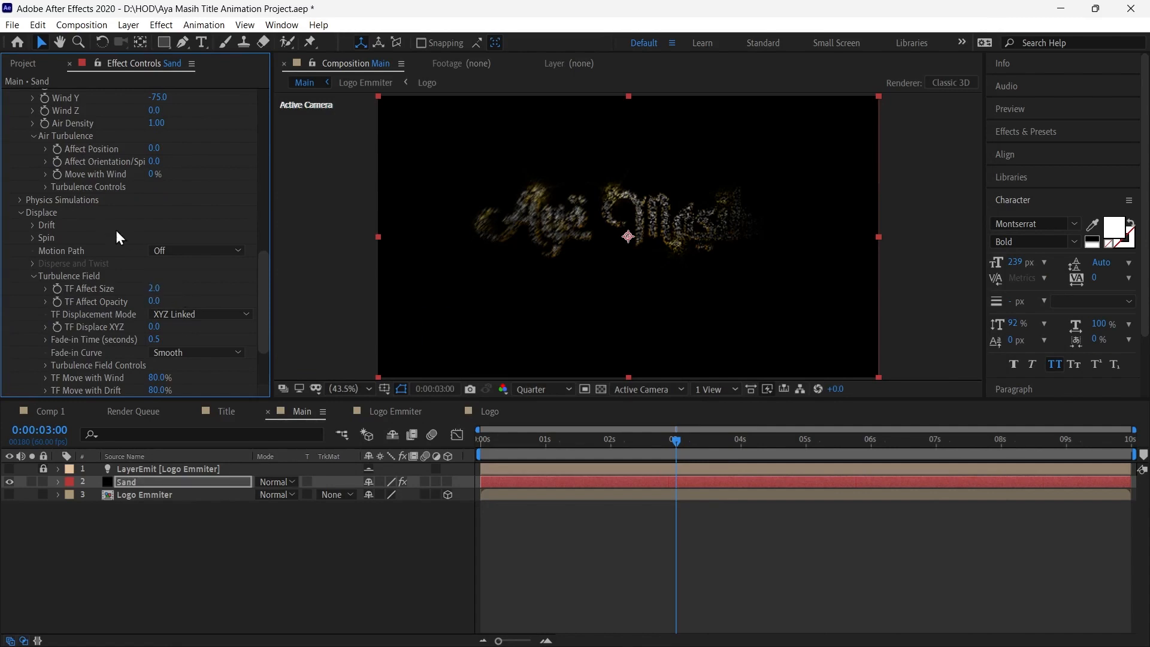
- Set Affect Position to 140 in the Air Turbulence settings of the Sand particles
{"action": "scroll", "coordinate": [118, 233], "scroll_direction": "up", "scroll_amount": 10}
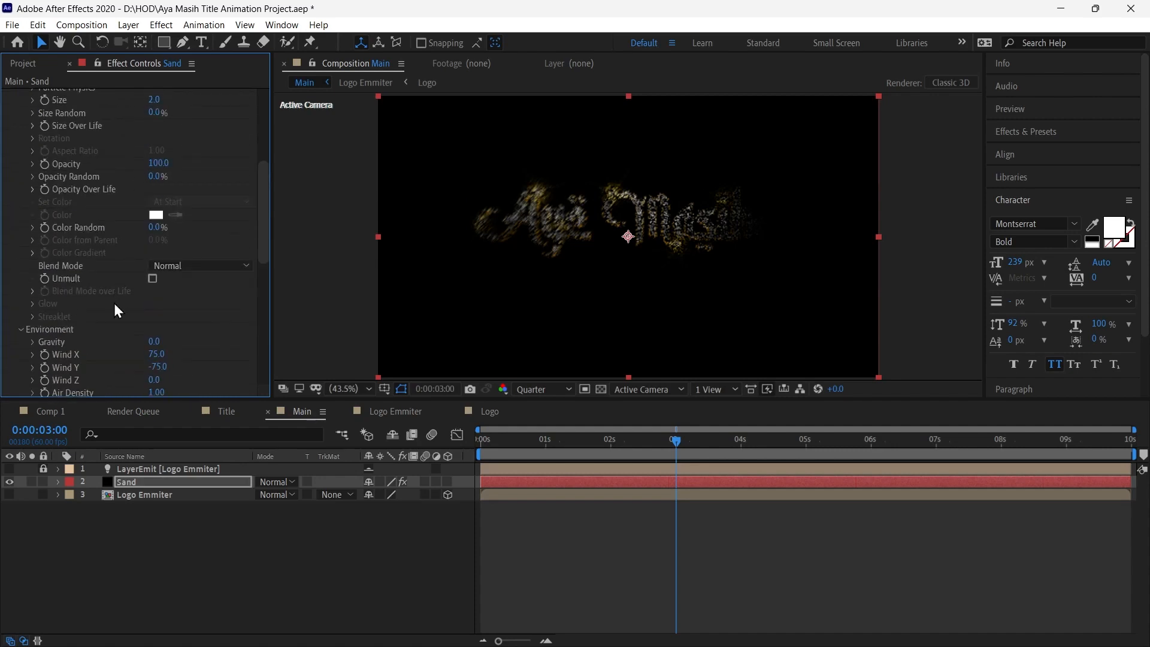
{"action": "scroll", "coordinate": [115, 308], "scroll_direction": "down", "scroll_amount": 6}
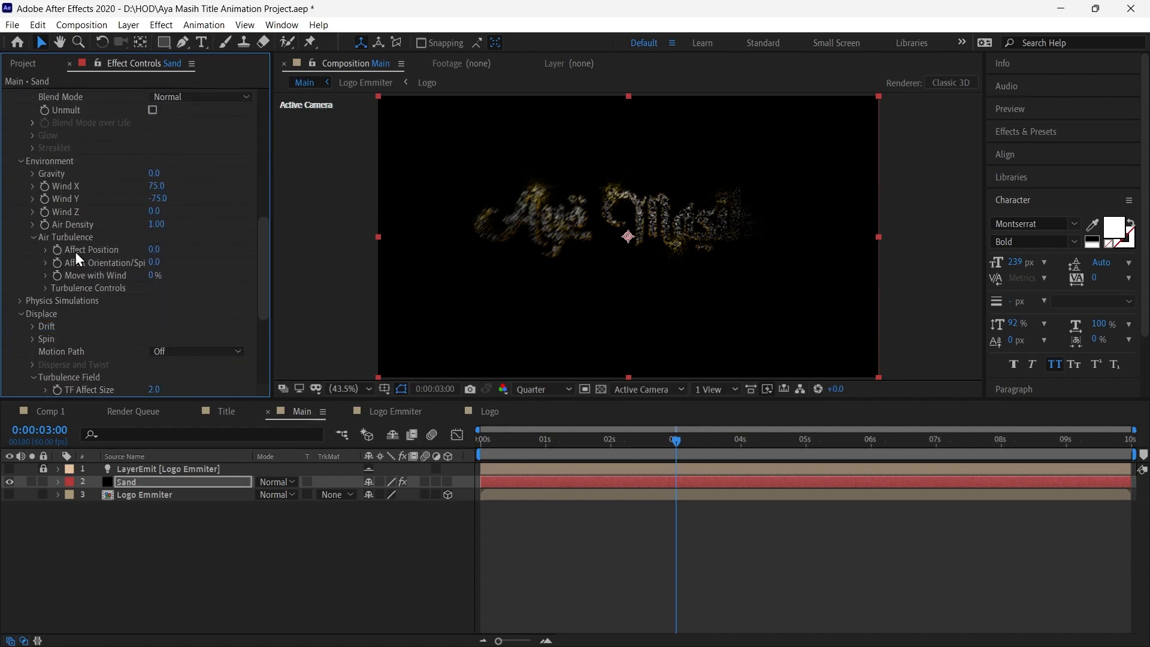
{"action": "left_click", "coordinate": [157, 249]}
{"action": "type", "text": "140"}
{"action": "key", "text": "Return"}
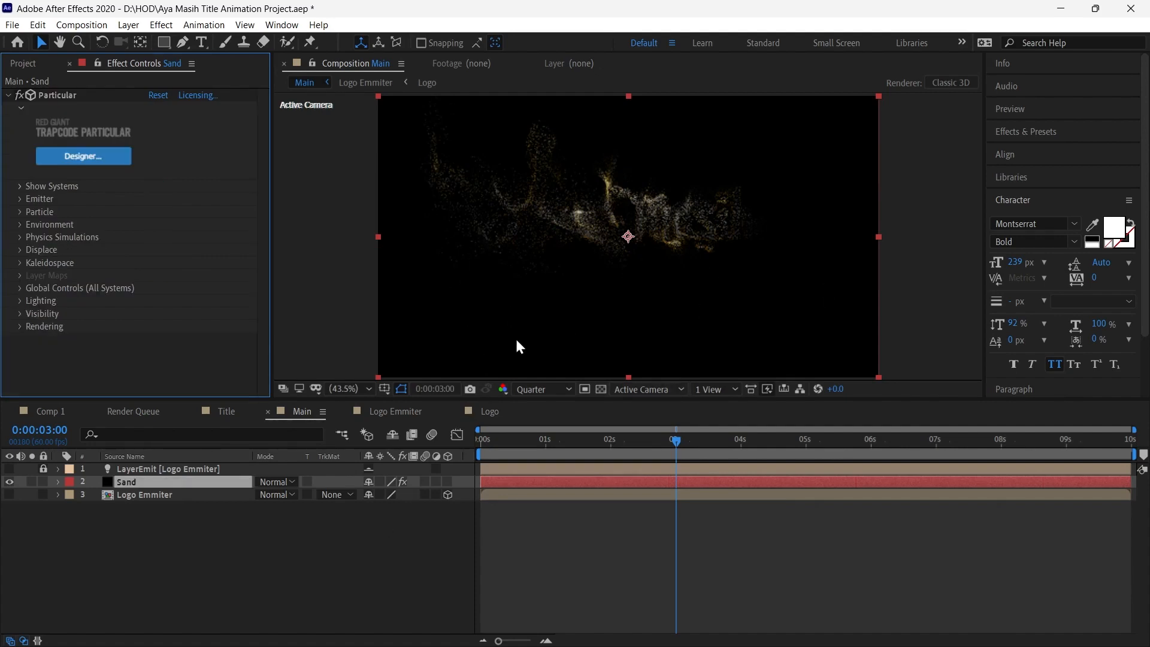
- Duplicate the Sand layer and set the particle Life of the upper copy to 2 seconds
{"action": "left_click", "coordinate": [158, 486]}
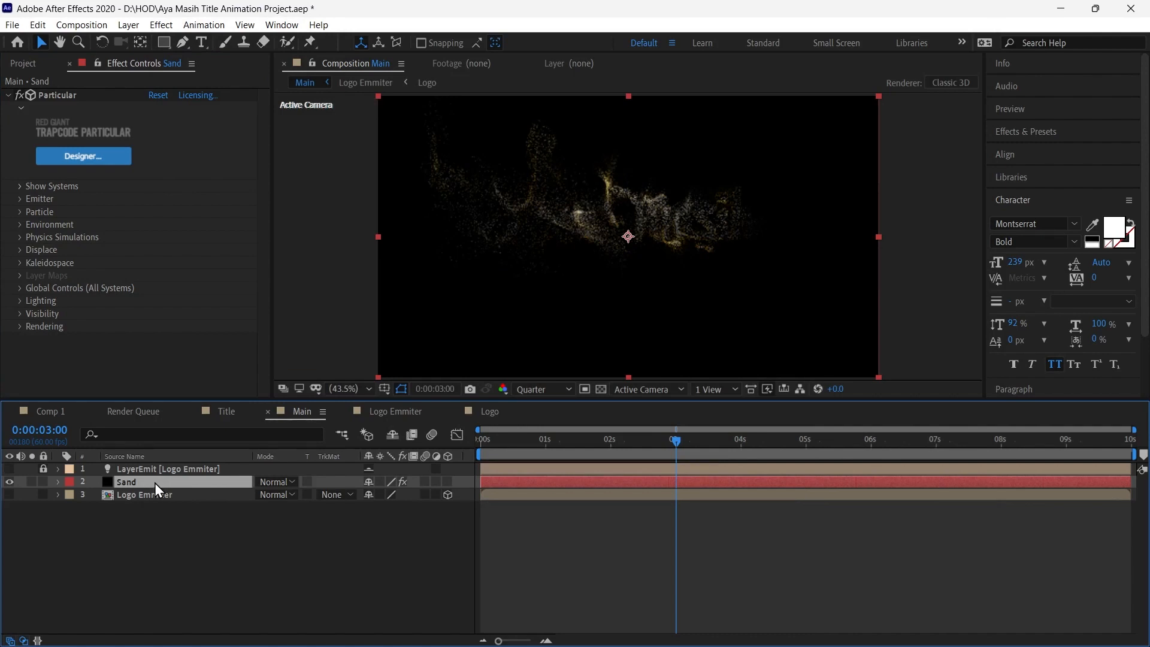
{"action": "key", "text": "ctrl+d"}
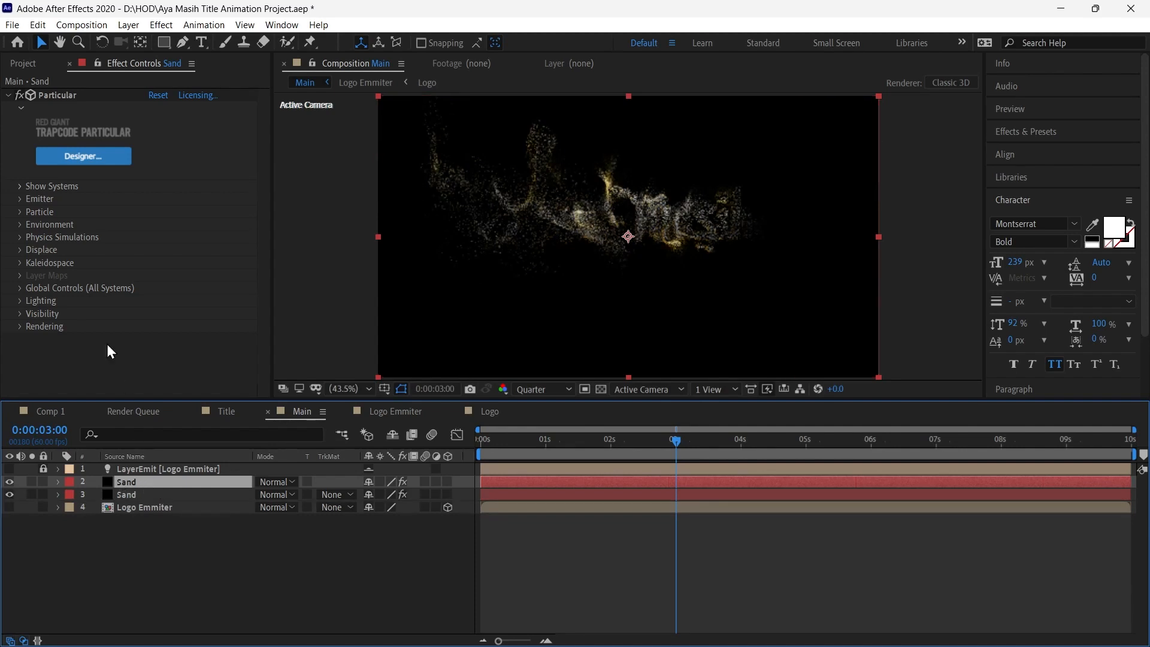
{"action": "left_click", "coordinate": [20, 212]}
{"action": "scroll", "coordinate": [19, 213], "scroll_direction": "down", "scroll_amount": 3}
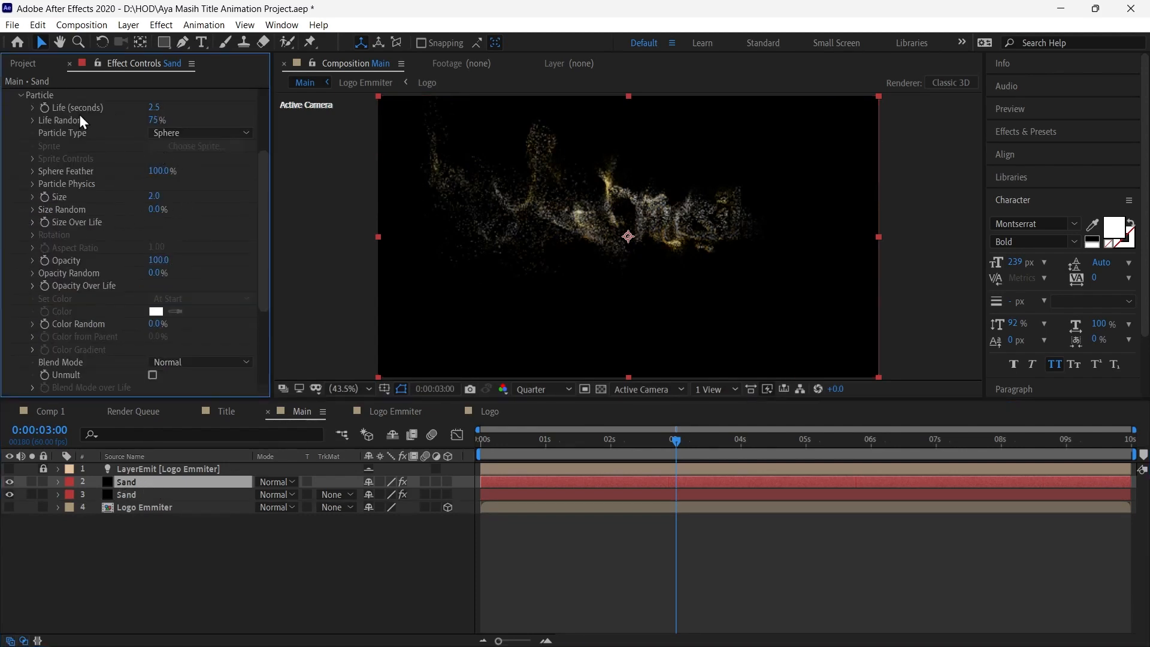
{"action": "left_click", "coordinate": [155, 108]}
{"action": "type", "text": "2"}
{"action": "key", "text": "Return"}
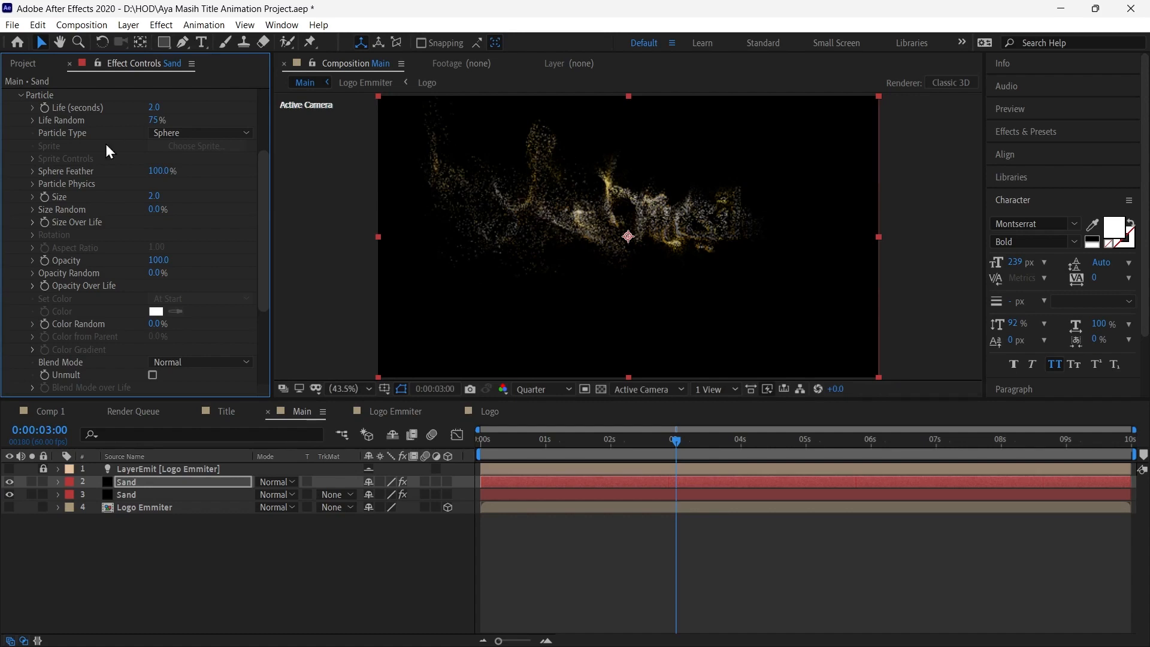
- In the upper Sand copy's Environment settings, set Wind X to 100 and Wind Y to -100
{"action": "scroll", "coordinate": [53, 299], "scroll_direction": "down", "scroll_amount": 5}
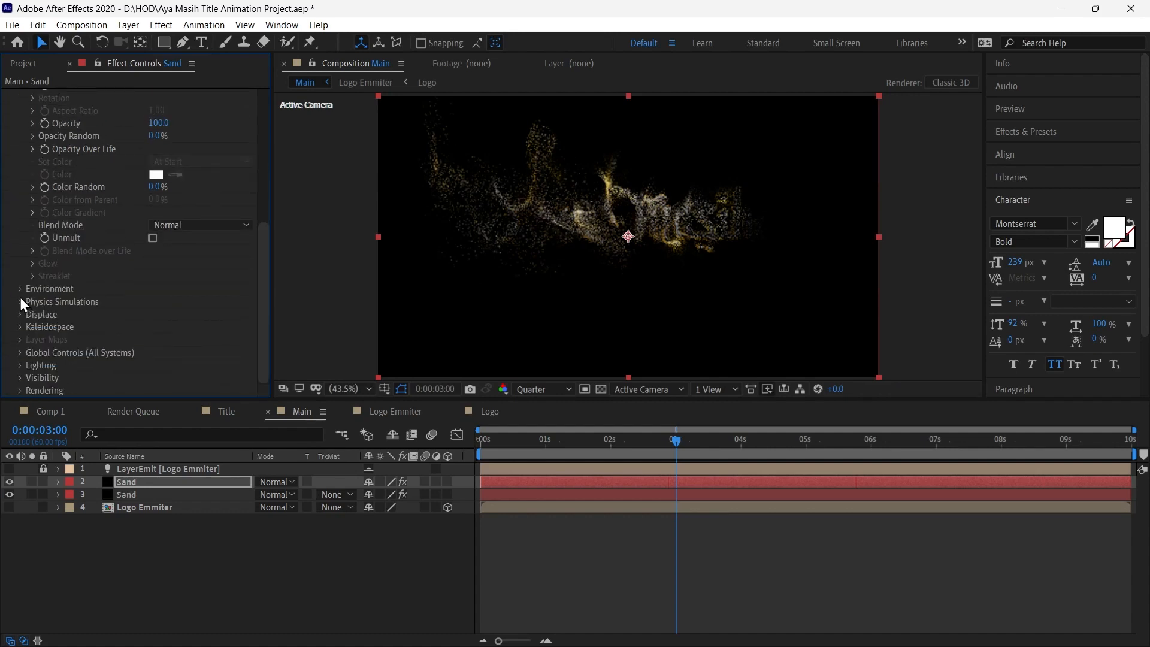
{"action": "left_click", "coordinate": [20, 289]}
{"action": "scroll", "coordinate": [20, 290], "scroll_direction": "down", "scroll_amount": 1}
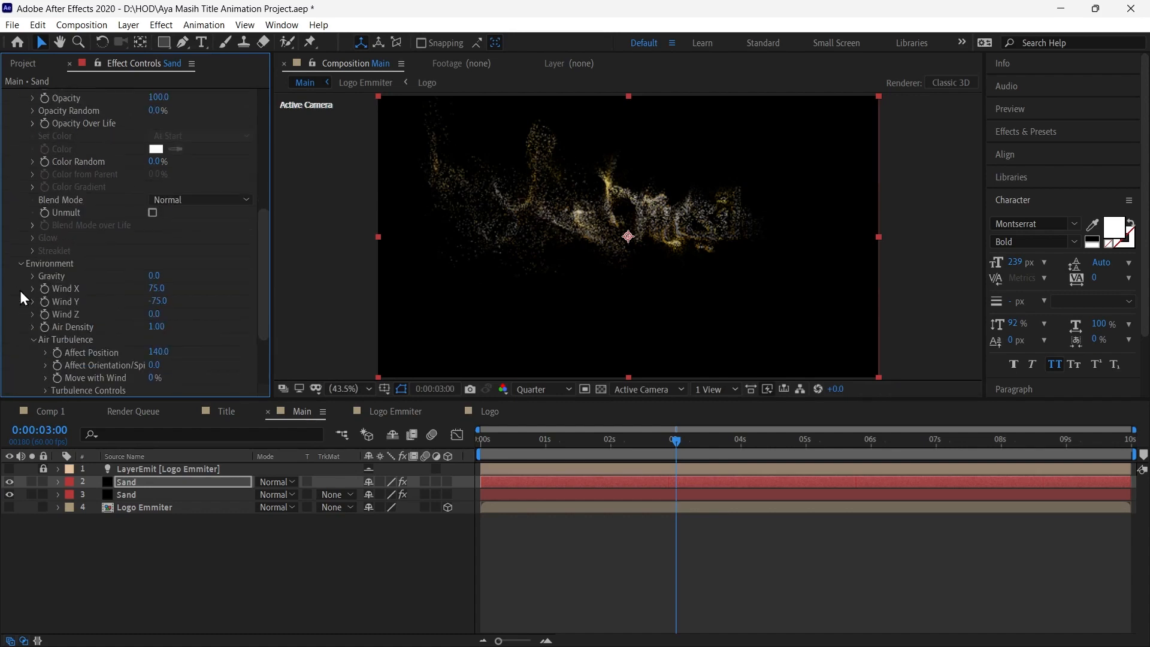
{"action": "left_click", "coordinate": [157, 290]}
{"action": "type", "text": "100"}
{"action": "key", "text": "Return"}
{"action": "left_click", "coordinate": [158, 301]}
{"action": "type", "text": "-100"}
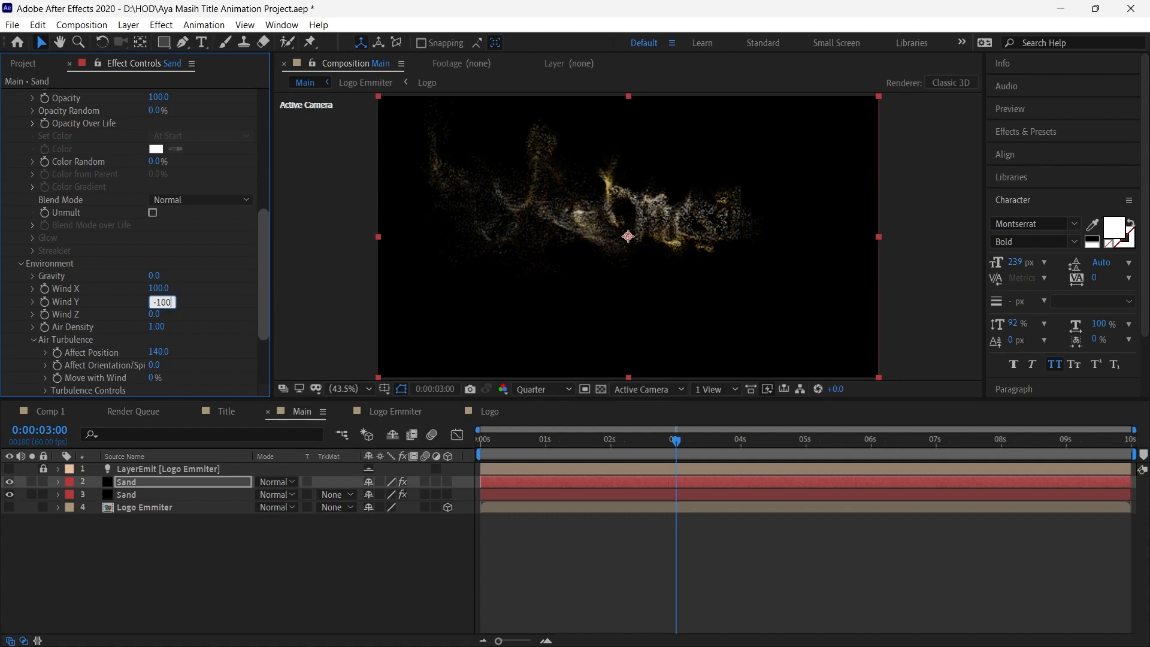
{"action": "key", "text": "Return"}
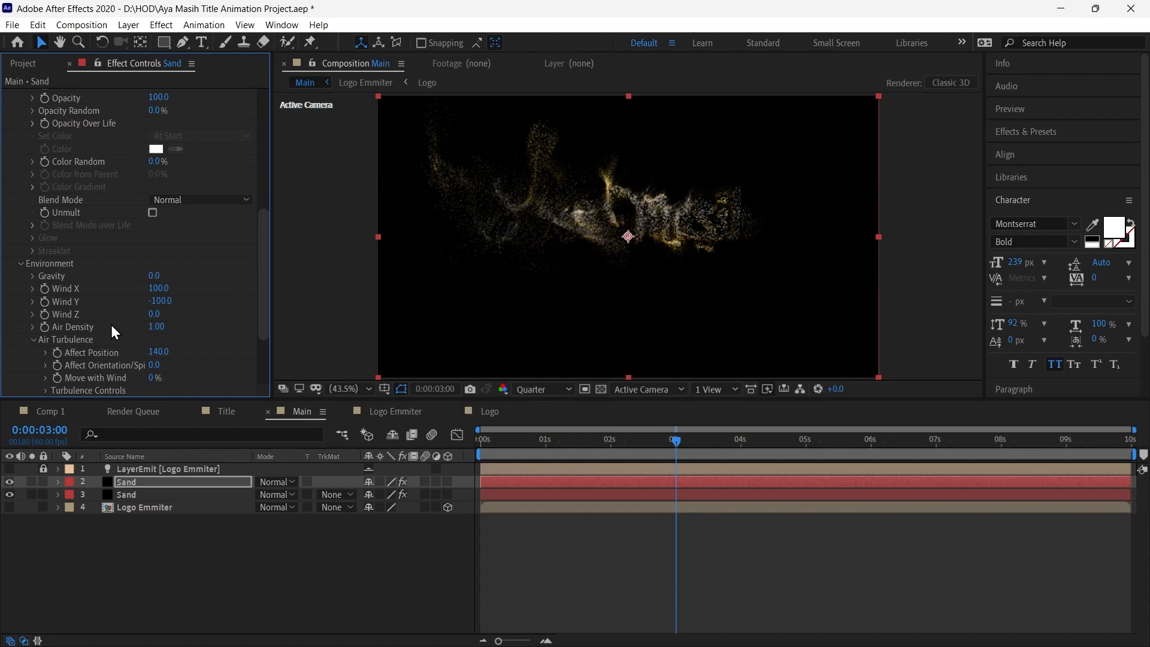
- Set the upper Sand copy's Air Turbulence Affect Position to 300
{"action": "left_click", "coordinate": [160, 353]}
{"action": "type", "text": "300"}
{"action": "key", "text": "Return"}
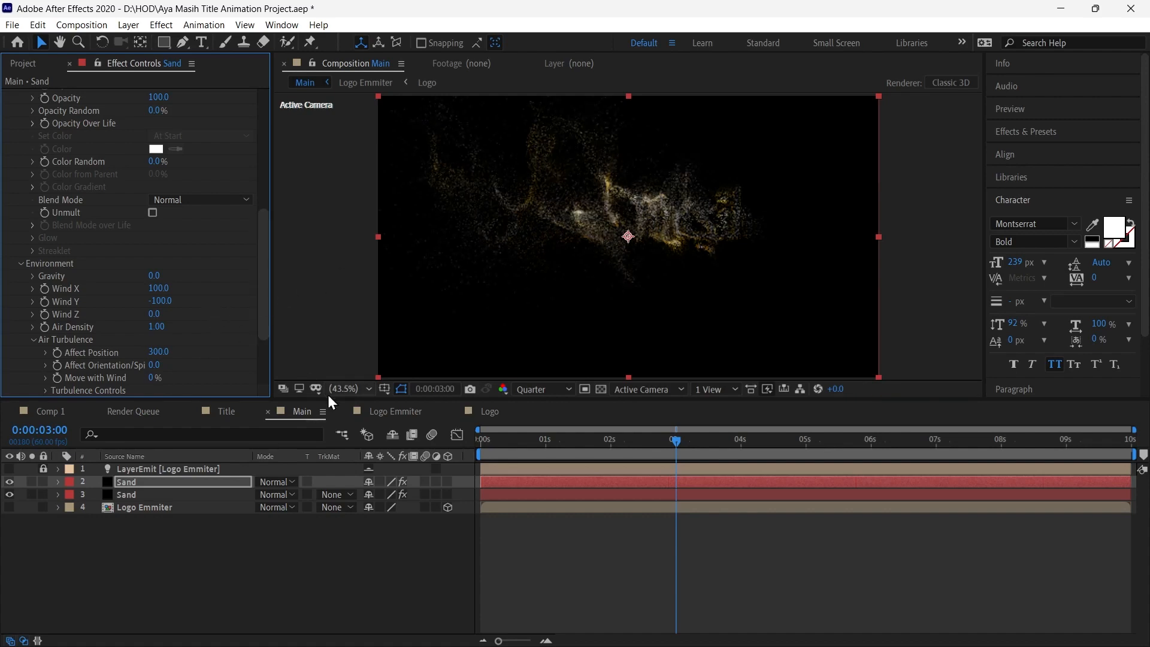
- Preview both Sand layers in the Main composition, ending with the playhead at 0:00:03:09
{"action": "key", "text": "space"}
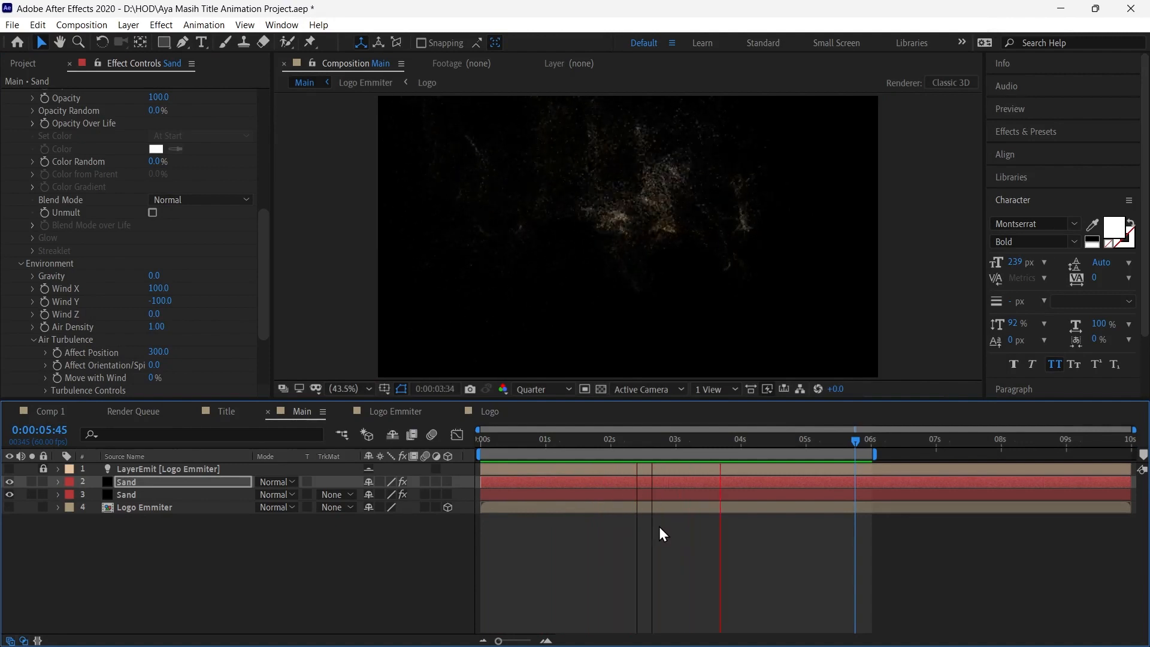
{"action": "key", "text": "space"}
{"action": "left_click_drag", "start_coordinate": [746, 444], "coordinate": [685, 441]}
{"action": "left_click", "coordinate": [208, 556]}
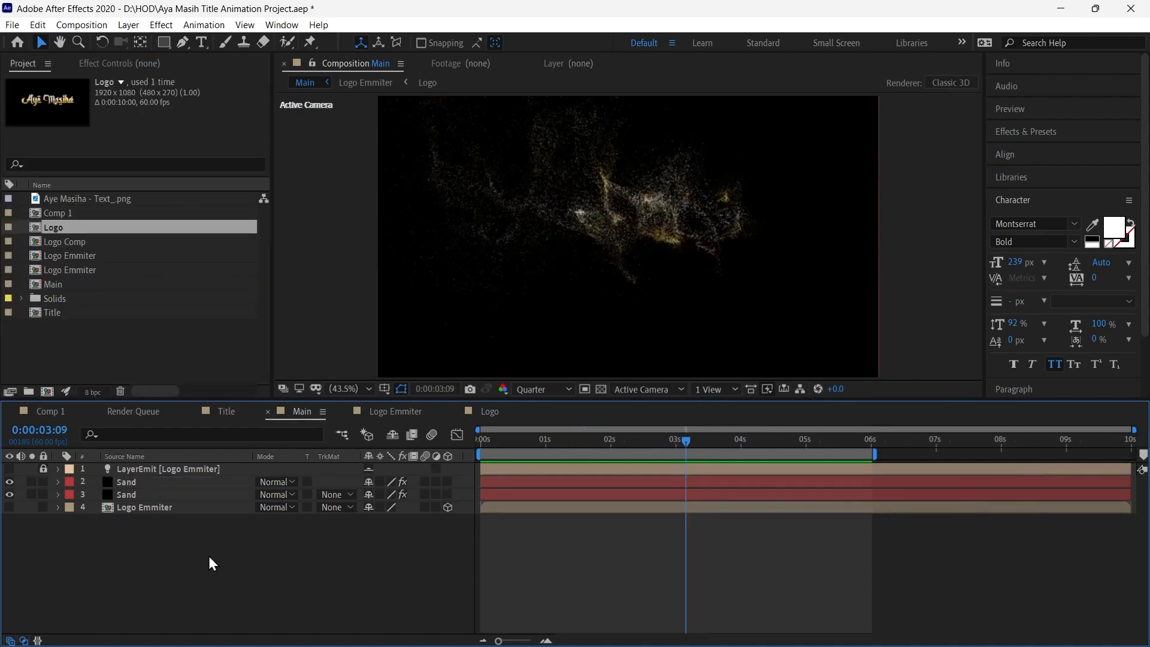
- Copy Aye Masiha - Text_.png from the Logo composition into Main and place it beneath the Logo Emmiter layer
{"action": "left_click", "coordinate": [490, 412]}
{"action": "left_click", "coordinate": [186, 469]}
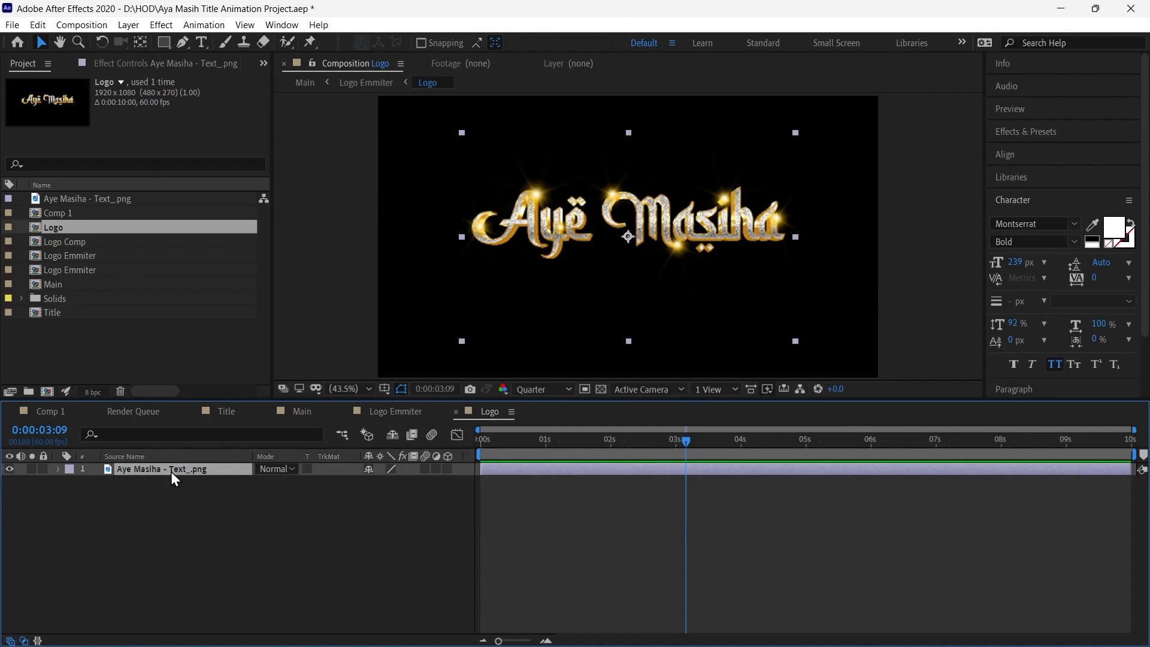
{"action": "left_click", "coordinate": [295, 411]}
{"action": "key", "text": "ctrl+v"}
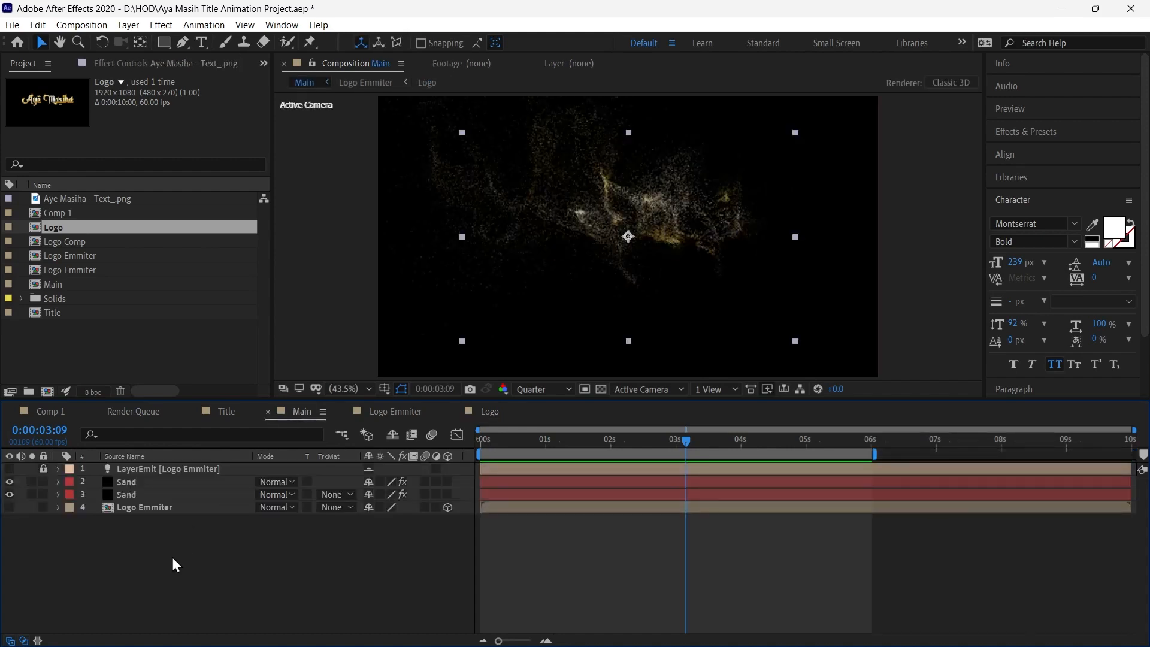
{"action": "left_click_drag", "start_coordinate": [157, 470], "coordinate": [157, 542]}
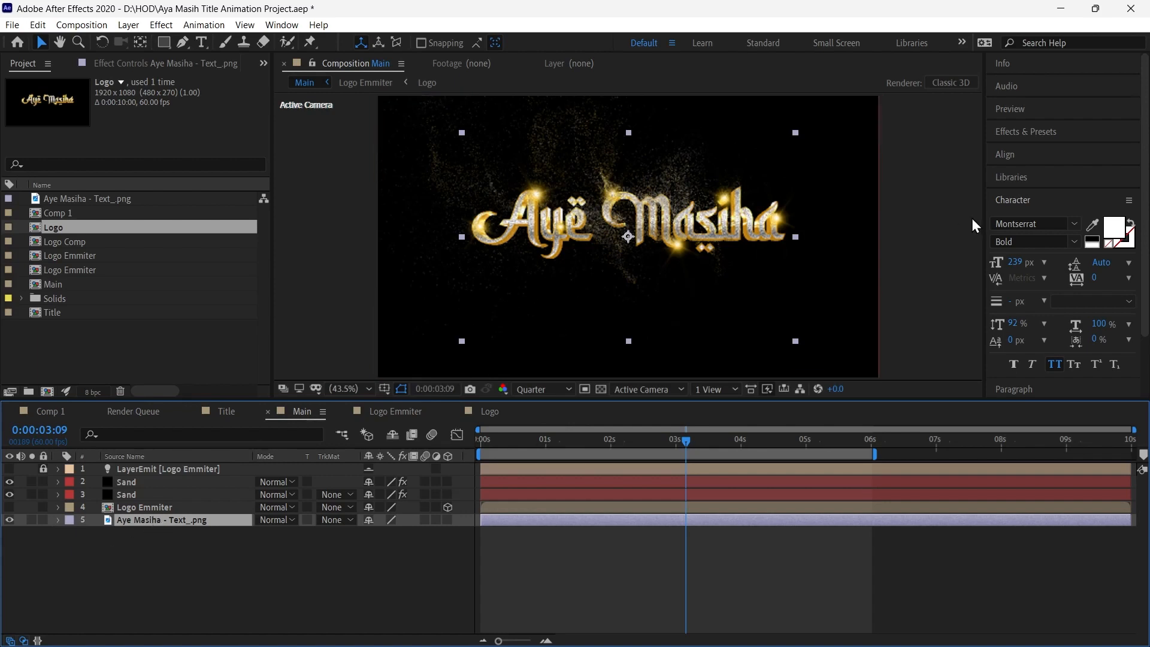
- Find the Linear Wipe animation preset and apply it to the Aye Masiha - Text_.png layer
{"action": "left_click", "coordinate": [1020, 139]}
{"action": "left_click", "coordinate": [1032, 153]}
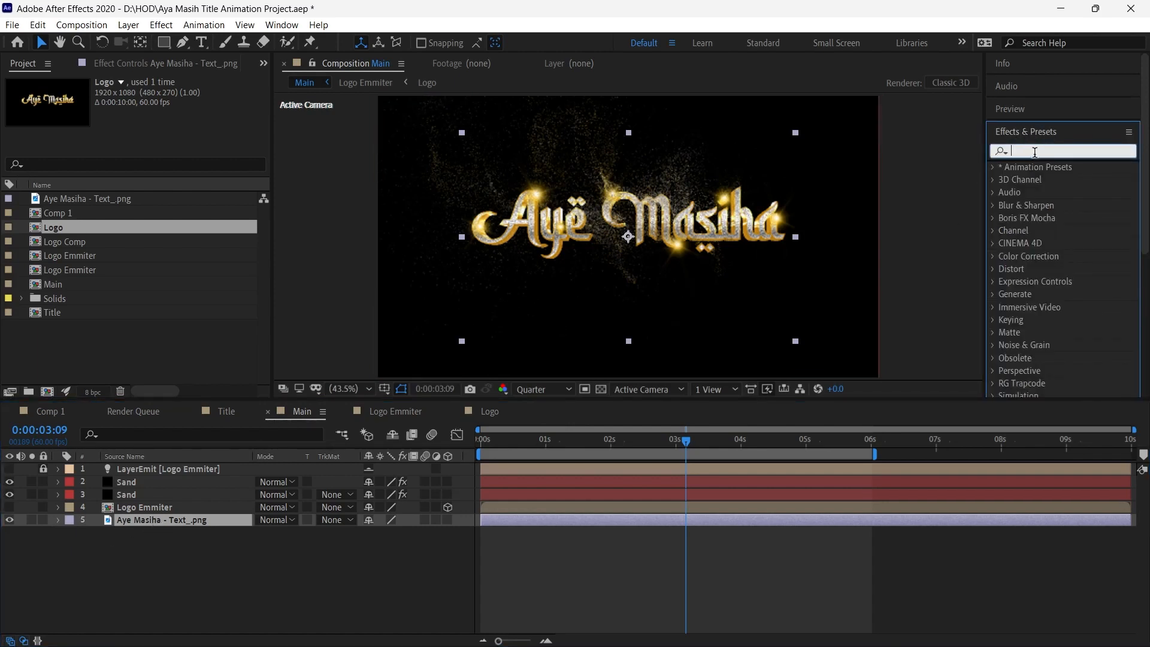
{"action": "type", "text": "liner"}
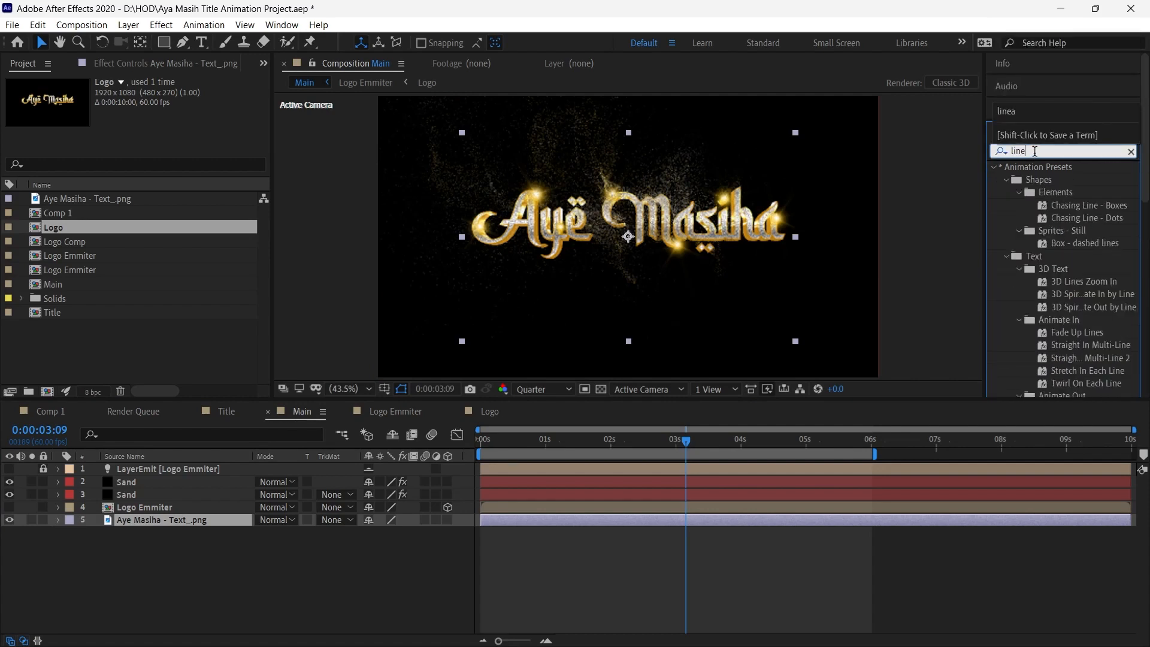
{"action": "key", "text": "BackSpace"}
{"action": "type", "text": "a"}
{"action": "left_click_drag", "start_coordinate": [1071, 193], "coordinate": [209, 520]}
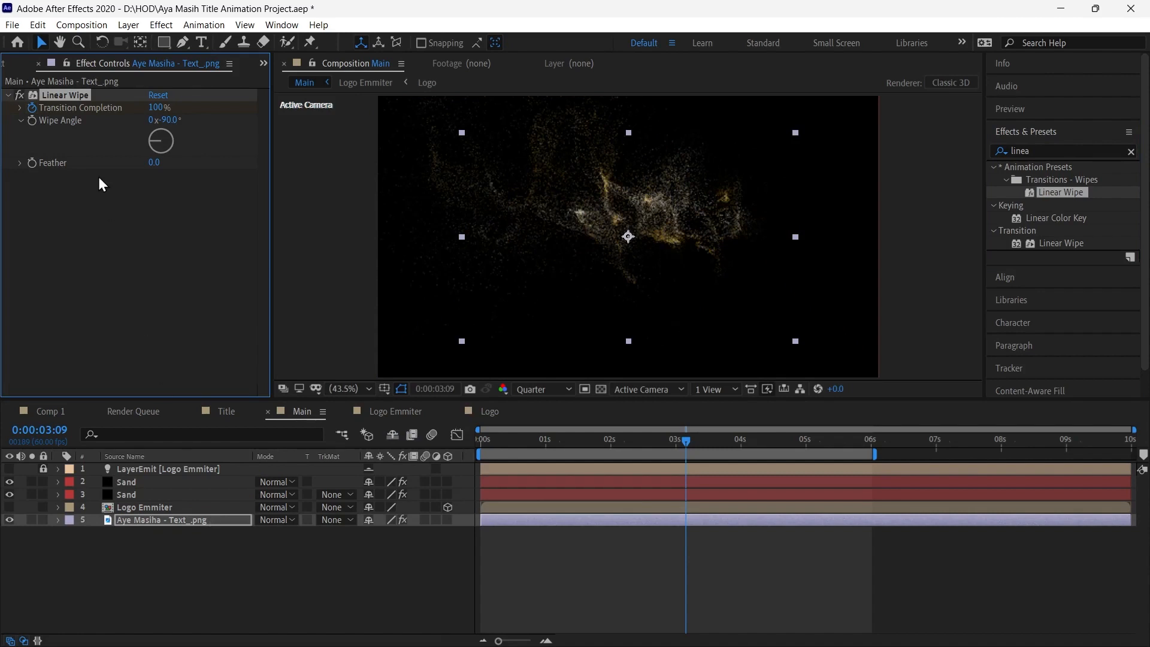
- Try Linear Wipe's Transition Completion at 48% on the title, and restore it to 100%
{"action": "mouse_move", "coordinate": [159, 108]}
{"action": "left_mouse_down"}
{"action": "mouse_move", "coordinate": [110, 107]}
{"action": "mouse_move", "coordinate": [139, 114]}
{"action": "left_mouse_up"}
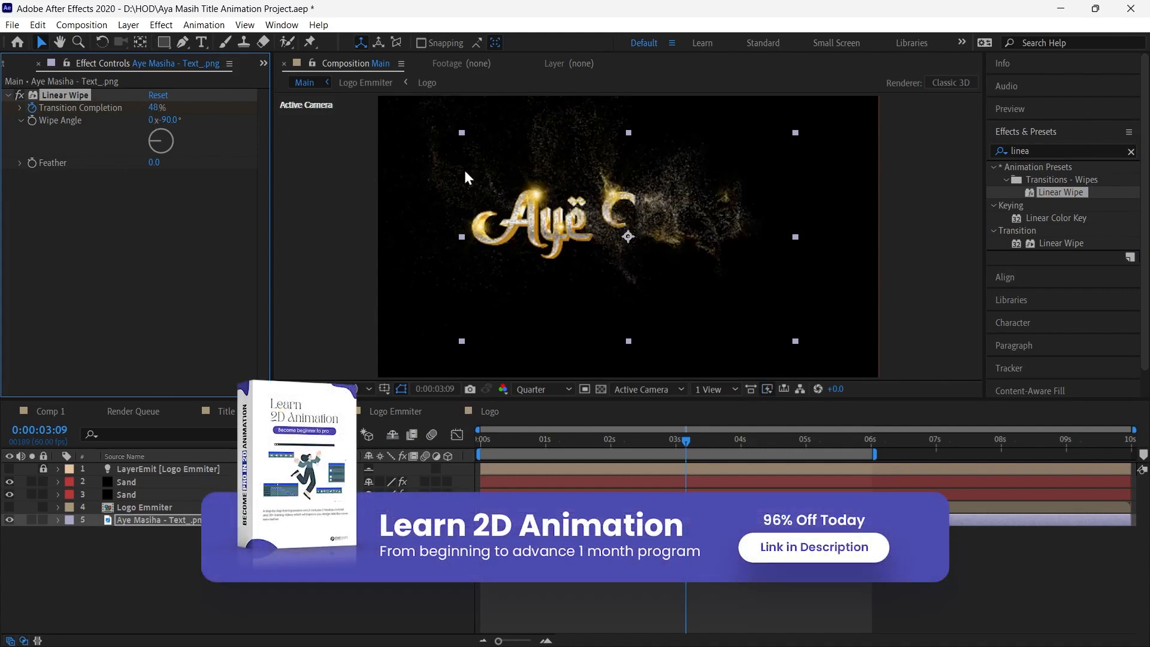
{"action": "left_click", "coordinate": [153, 108]}
{"action": "type", "text": "100"}
{"action": "key", "text": "Return"}
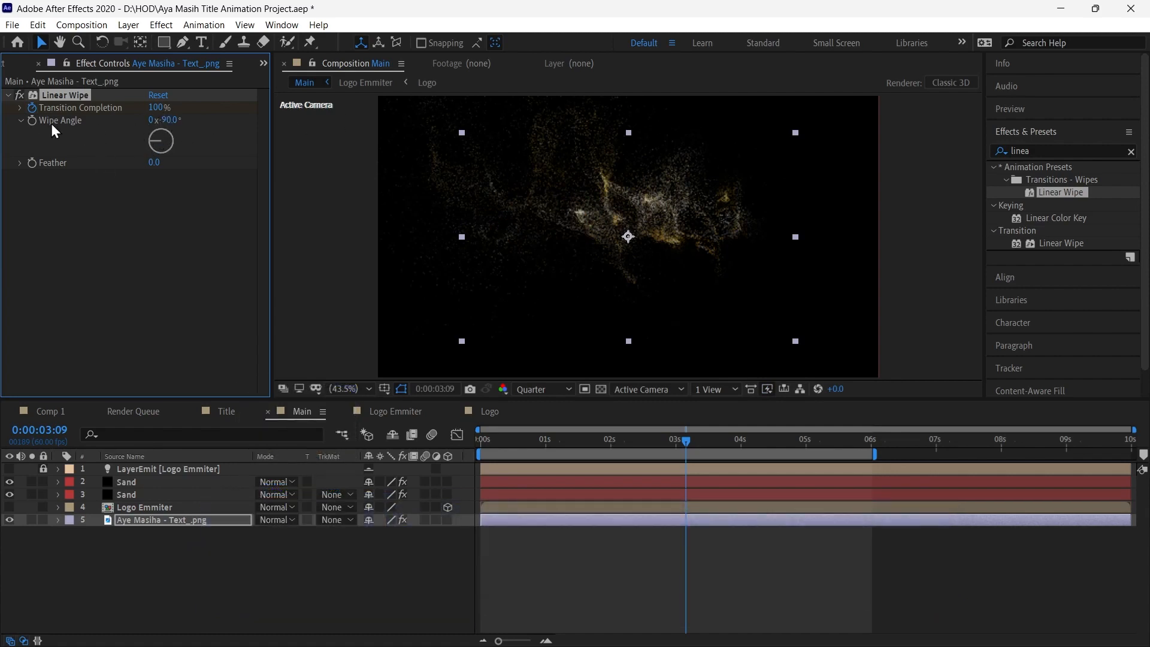
- Keyframe the title's Linear Wipe Transition Completion from 100% at 0:00:00:00 to 0% at 0:00:04:00
{"action": "key", "text": "Home"}
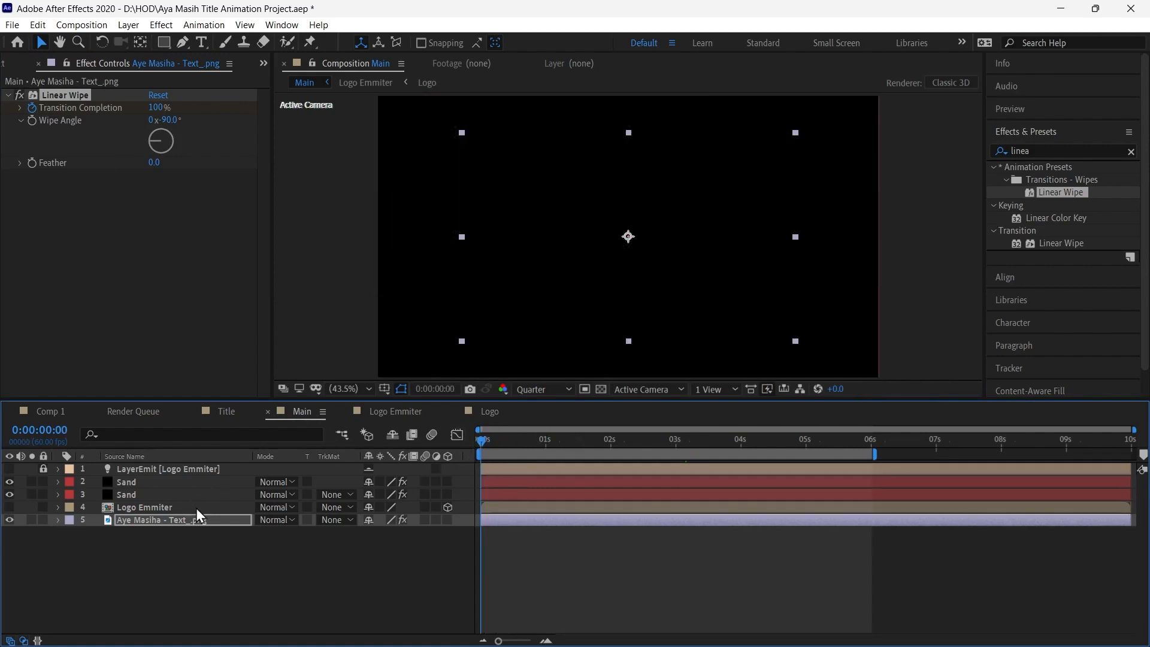
{"action": "left_click", "coordinate": [33, 111]}
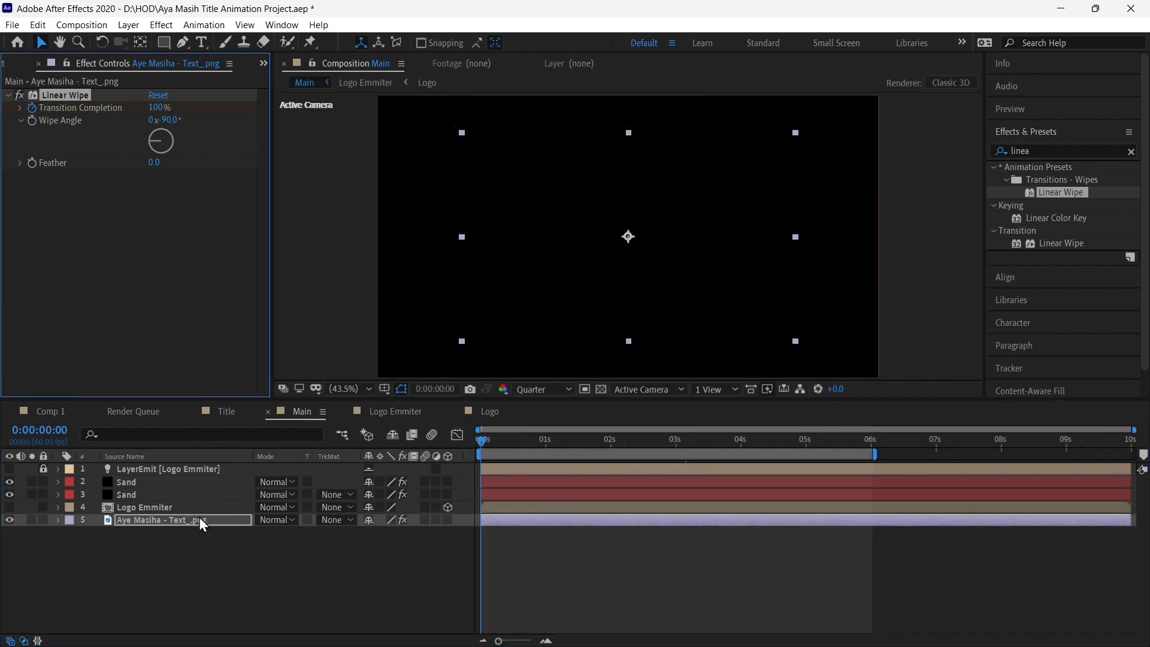
{"action": "left_click_drag", "start_coordinate": [527, 443], "coordinate": [741, 475]}
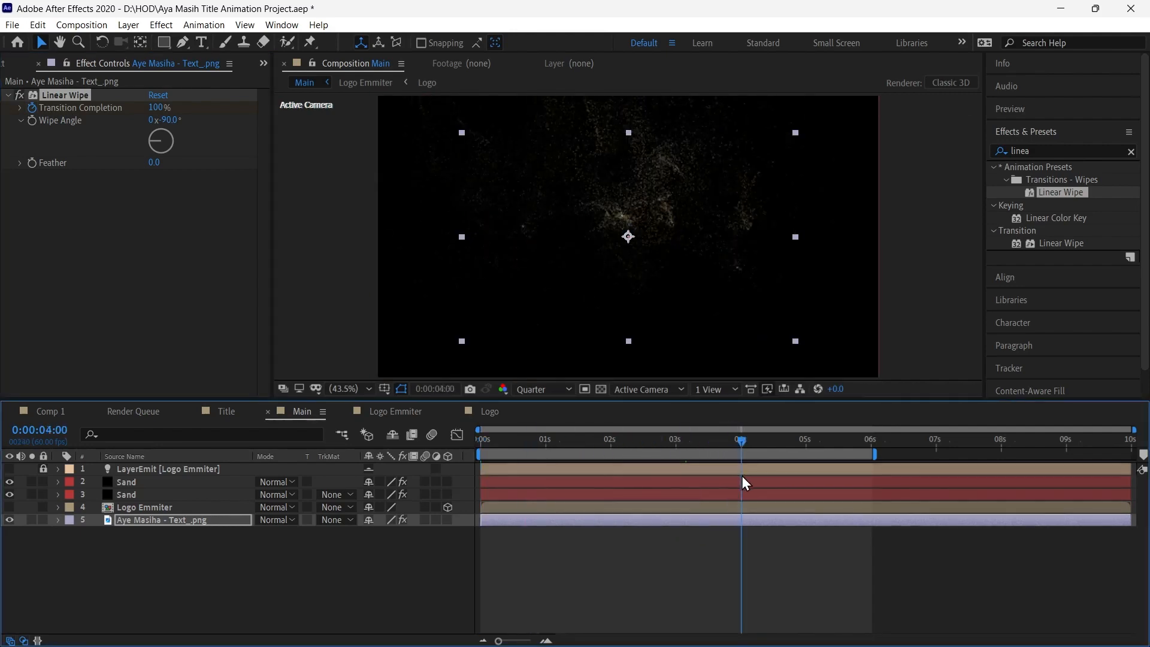
{"action": "left_click_drag", "start_coordinate": [159, 112], "coordinate": [92, 107]}
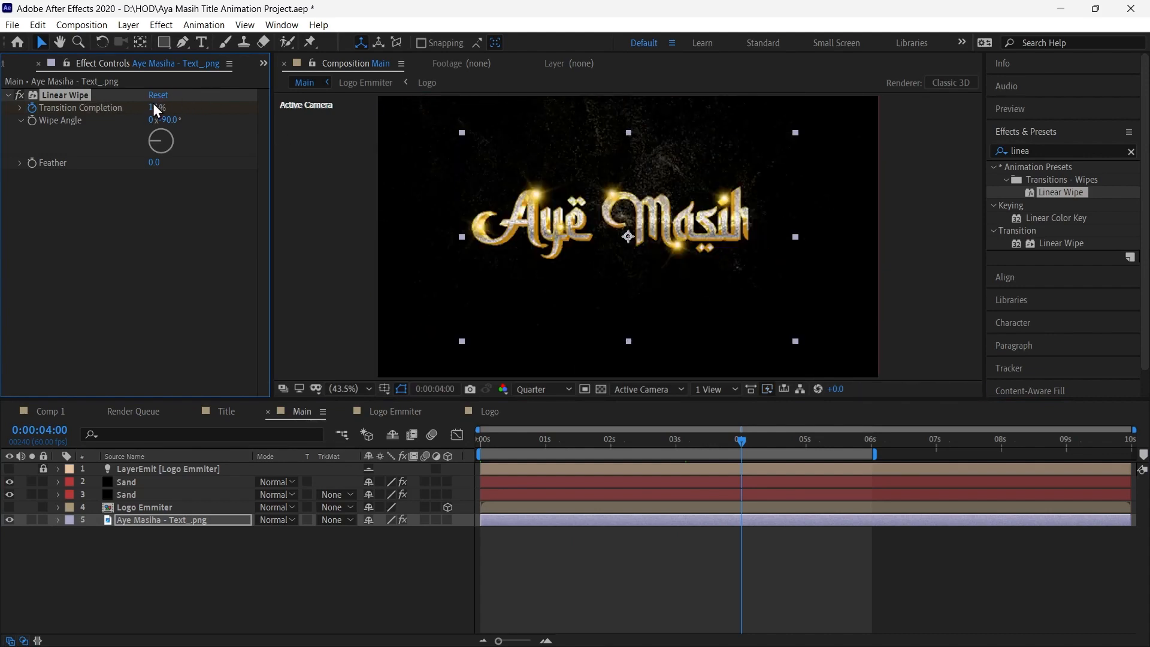
{"action": "left_click_drag", "start_coordinate": [149, 106], "coordinate": [142, 107]}
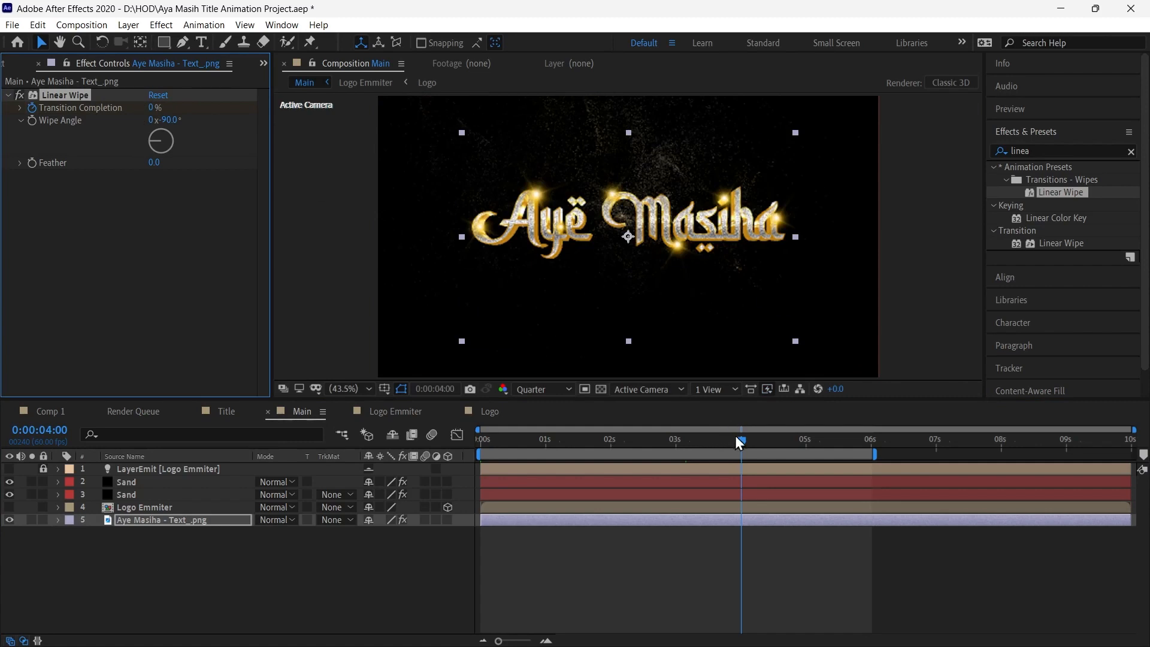
- Soften the title's wipe edge by setting Linear Wipe's Feather to 300, judging it at 0:00:02:15
{"action": "left_click_drag", "start_coordinate": [741, 440], "coordinate": [628, 440]}
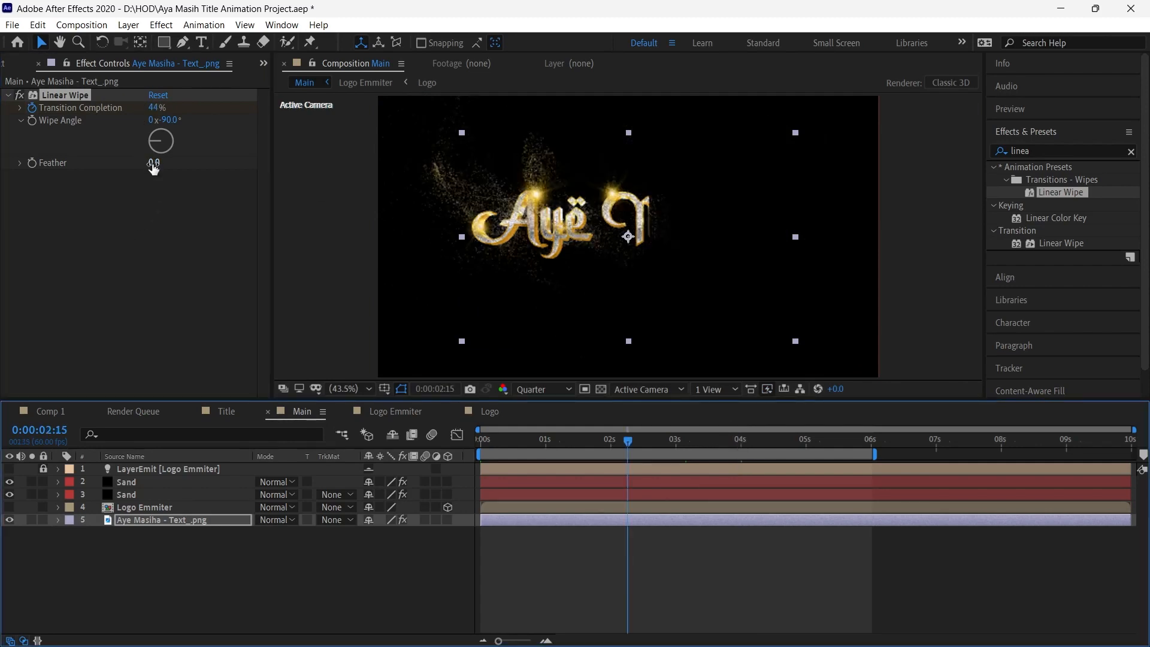
{"action": "left_click", "coordinate": [153, 164]}
{"action": "type", "text": "200"}
{"action": "key", "text": "Return"}
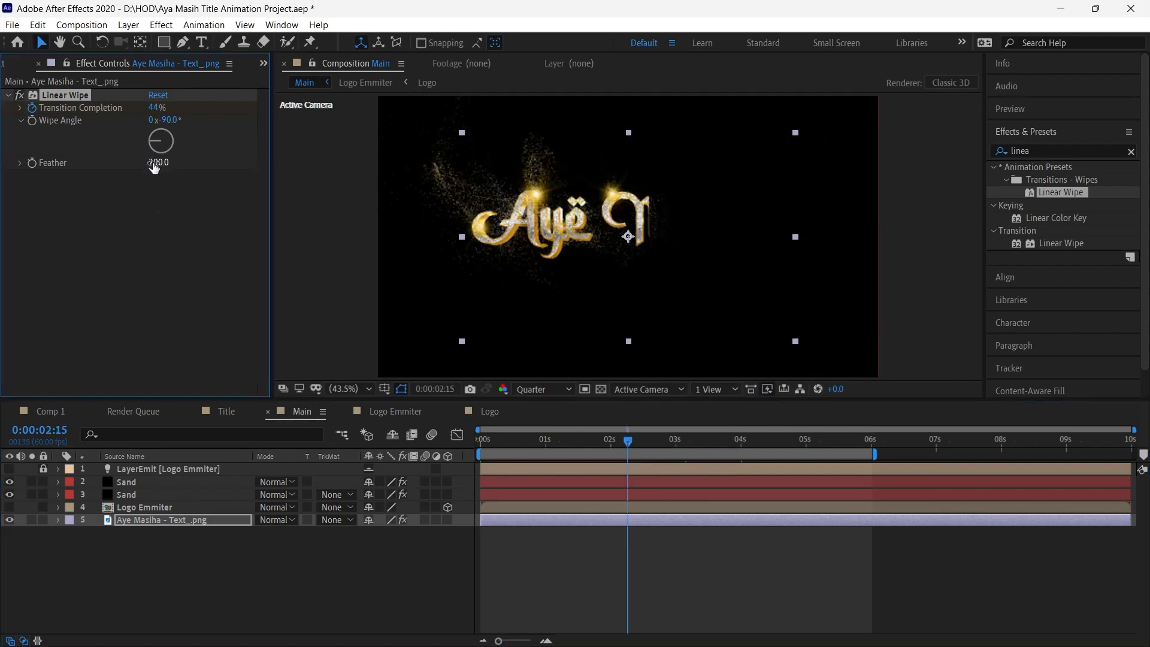
{"action": "left_click", "coordinate": [155, 163]}
{"action": "type", "text": "300"}
{"action": "key", "text": "Return"}
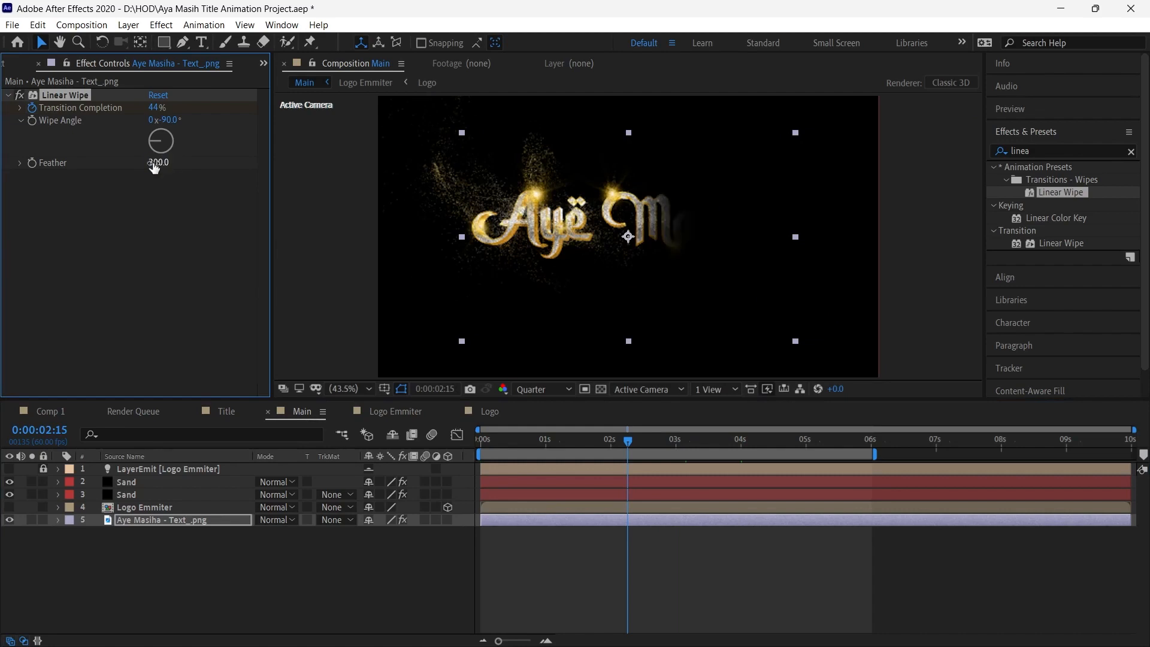
- Shift the Aye Masiha - Text_.png layer to start at 0:00:00:59, and check the reveal at 0:00:03:42
{"action": "left_click", "coordinate": [544, 442]}
{"action": "left_click_drag", "start_coordinate": [506, 523], "coordinate": [574, 523]}
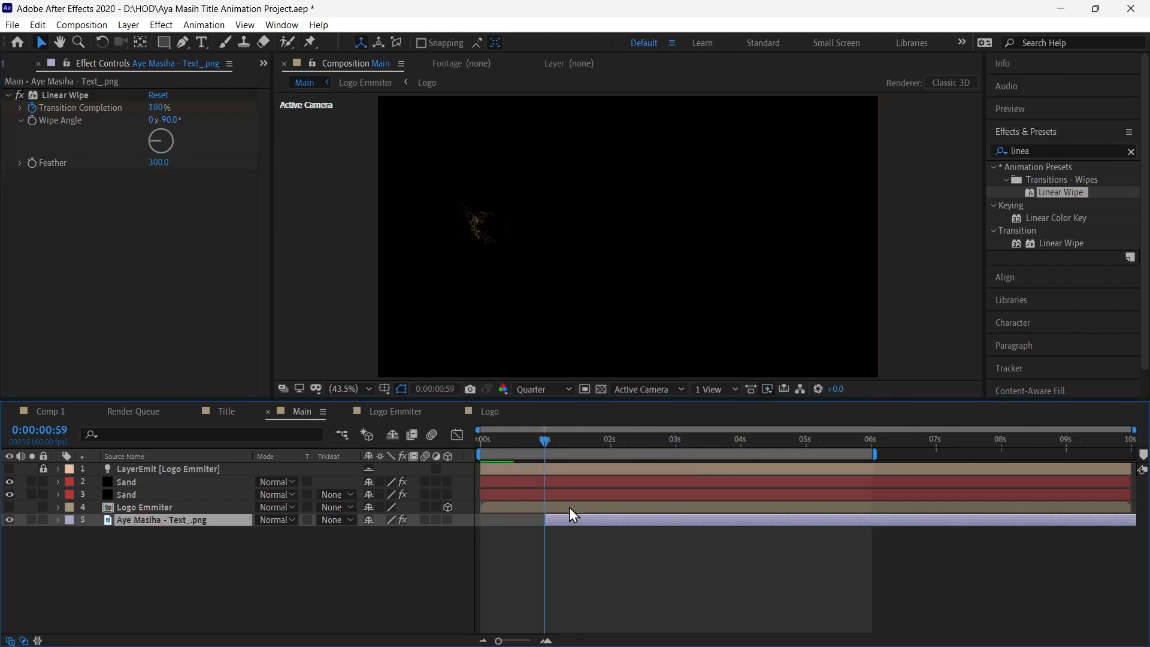
{"action": "left_click_drag", "start_coordinate": [543, 441], "coordinate": [721, 448]}
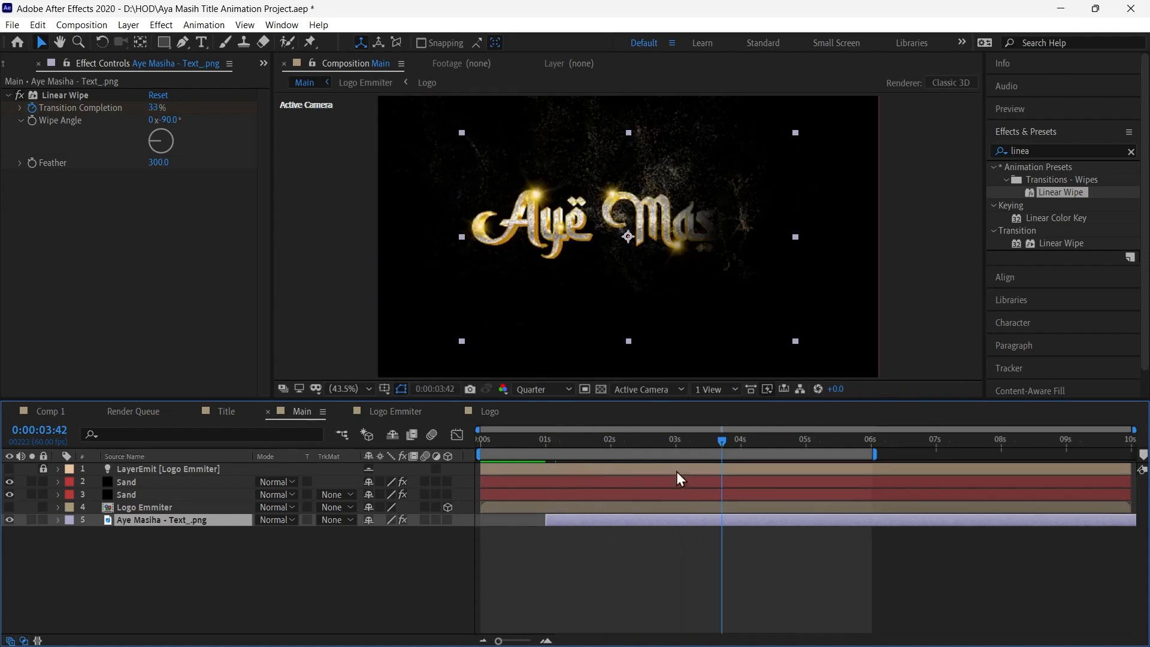
- Move the title's final Transition Completion keyframe earlier to about 3.6 seconds, and preview the reveal from near the beginning
{"action": "key", "text": "u"}
{"action": "left_click_drag", "start_coordinate": [805, 547], "coordinate": [761, 546]}
{"action": "left_click_drag", "start_coordinate": [720, 441], "coordinate": [500, 448]}
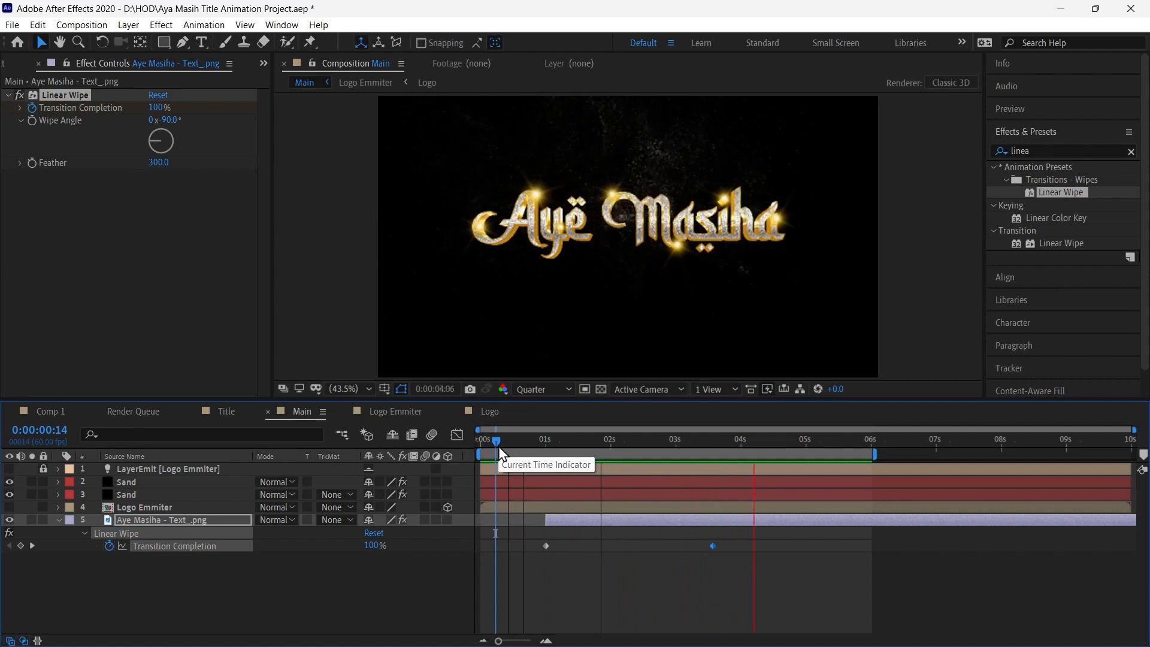
{"action": "key", "text": "space"}
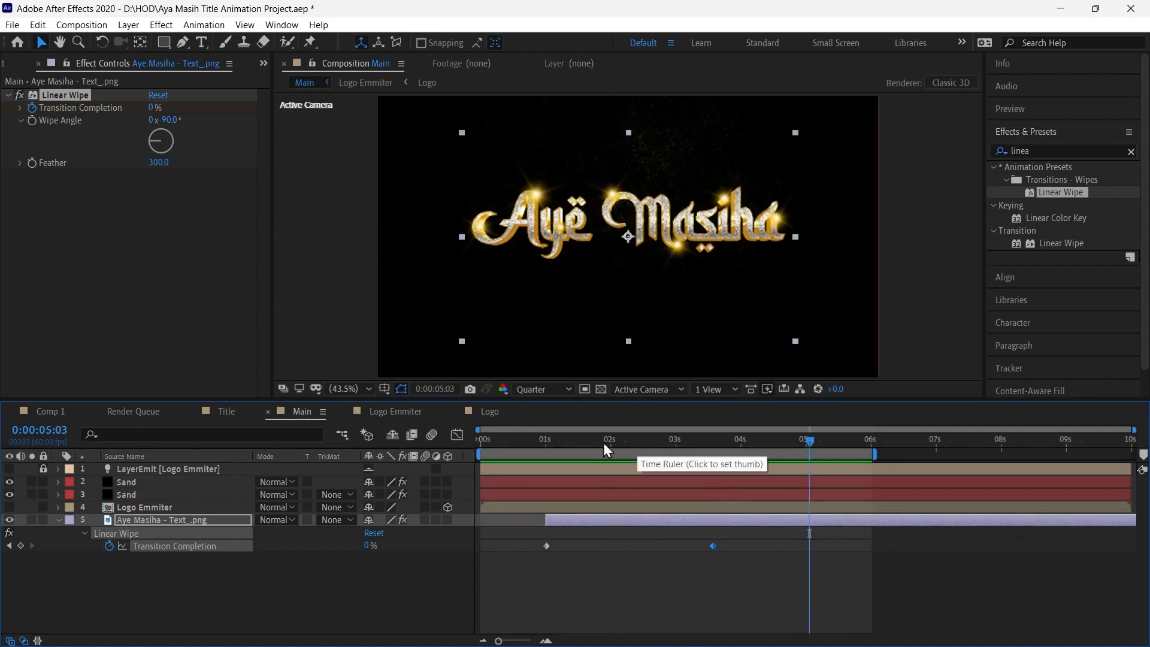
- Check Comp 1 for reference, and duplicate the topmost Sand layer in the Main composition
{"action": "left_click", "coordinate": [43, 413]}
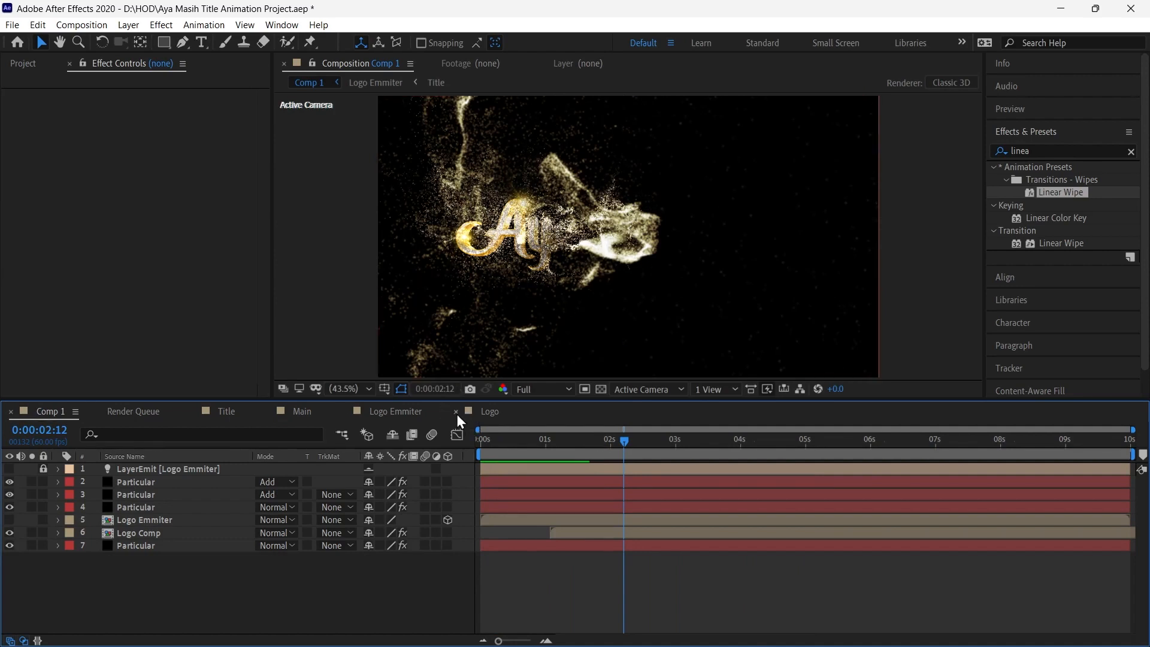
{"action": "left_click", "coordinate": [301, 413]}
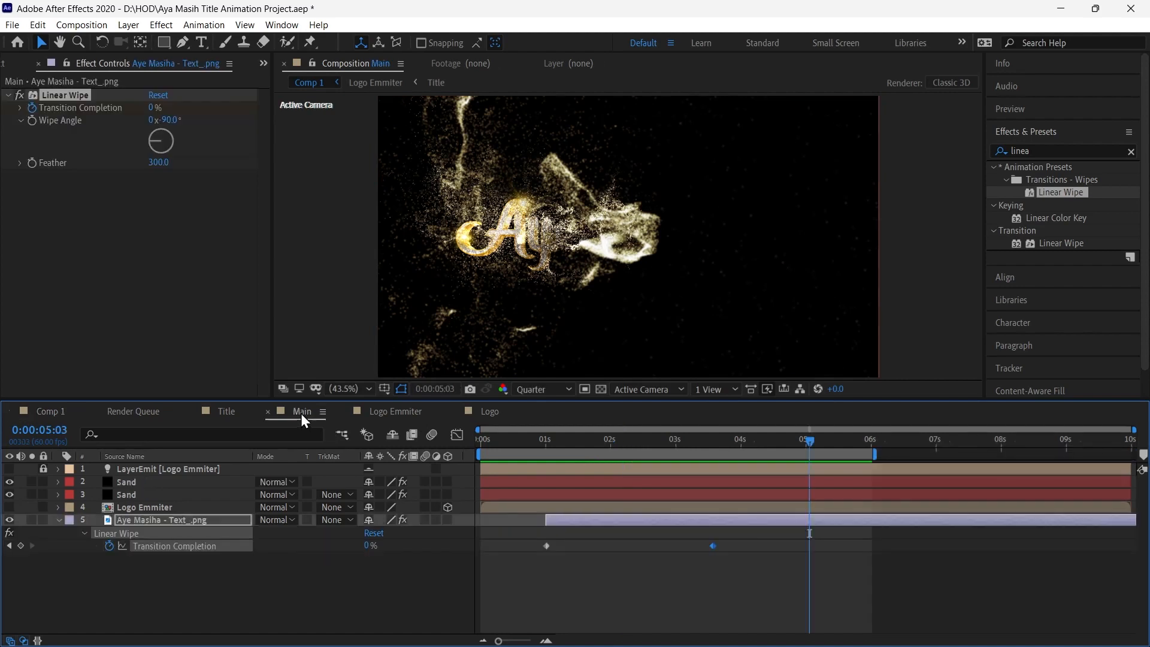
{"action": "left_click", "coordinate": [135, 482]}
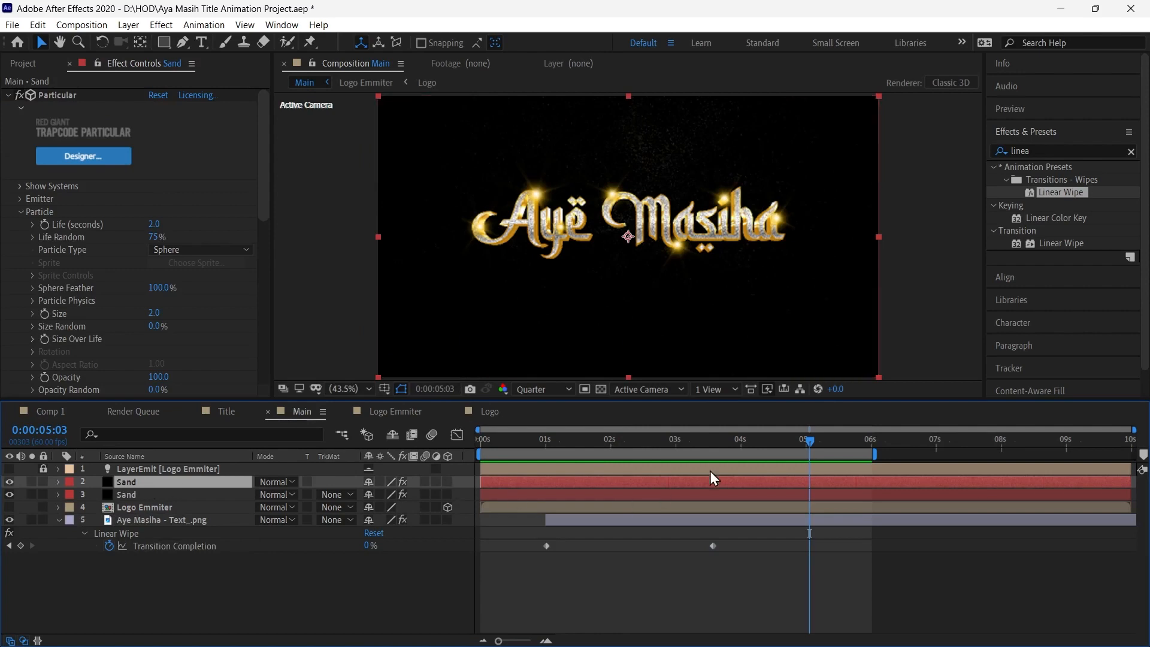
{"action": "left_click_drag", "start_coordinate": [734, 443], "coordinate": [695, 444]}
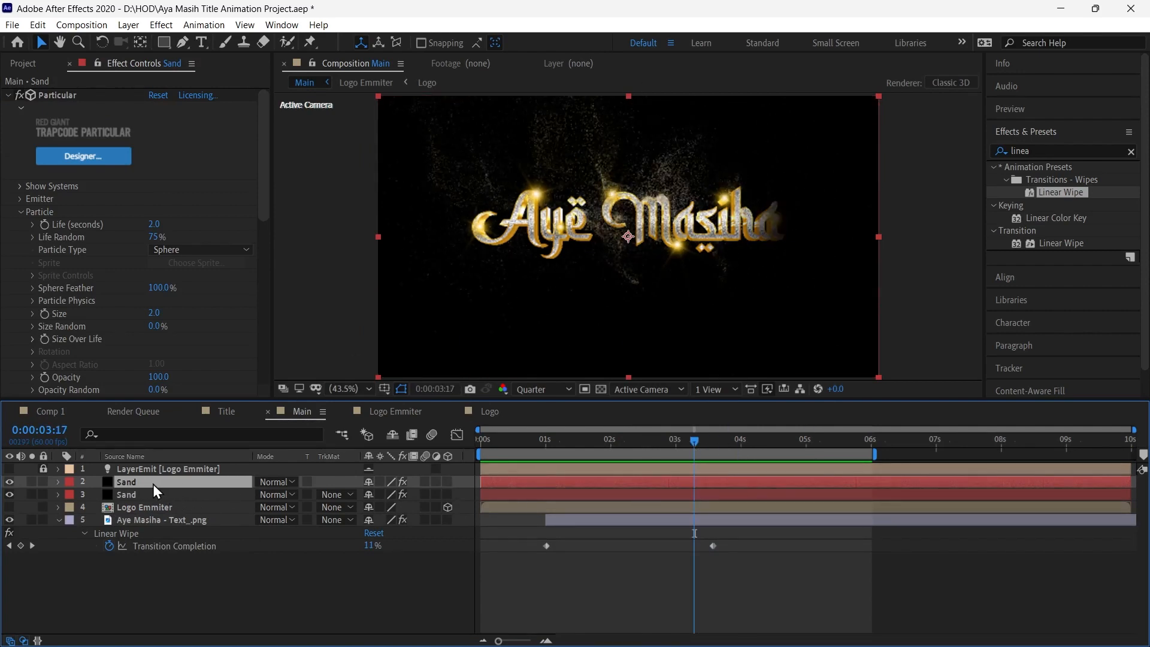
{"action": "key", "text": "ctrl+d"}
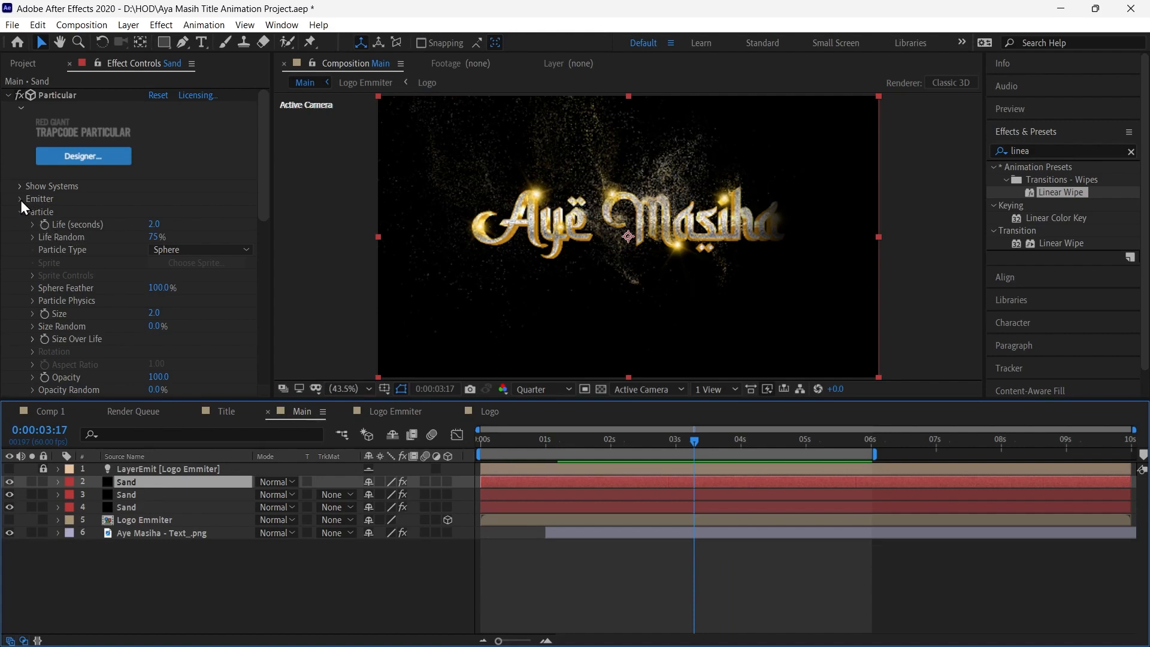
- Set the duplicated Sand layer's Particular Emitter Type to Sphere and its Particles/sec keyframe at 0:00:02:39 to 10000
{"action": "left_click", "coordinate": [20, 200]}
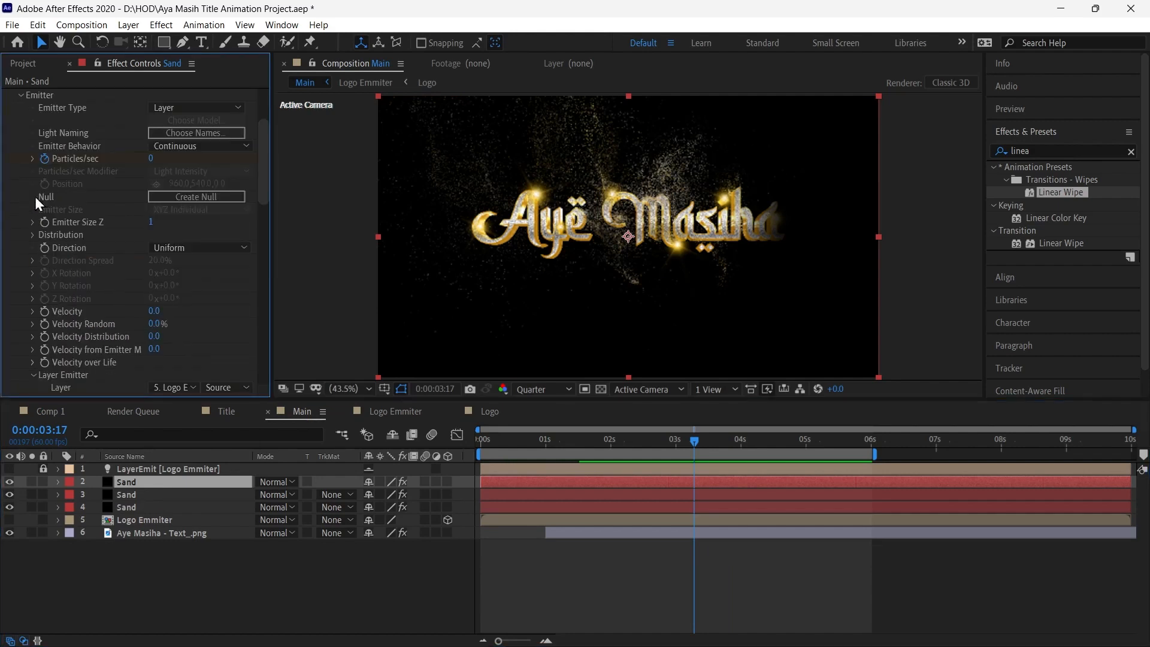
{"action": "left_click", "coordinate": [168, 113]}
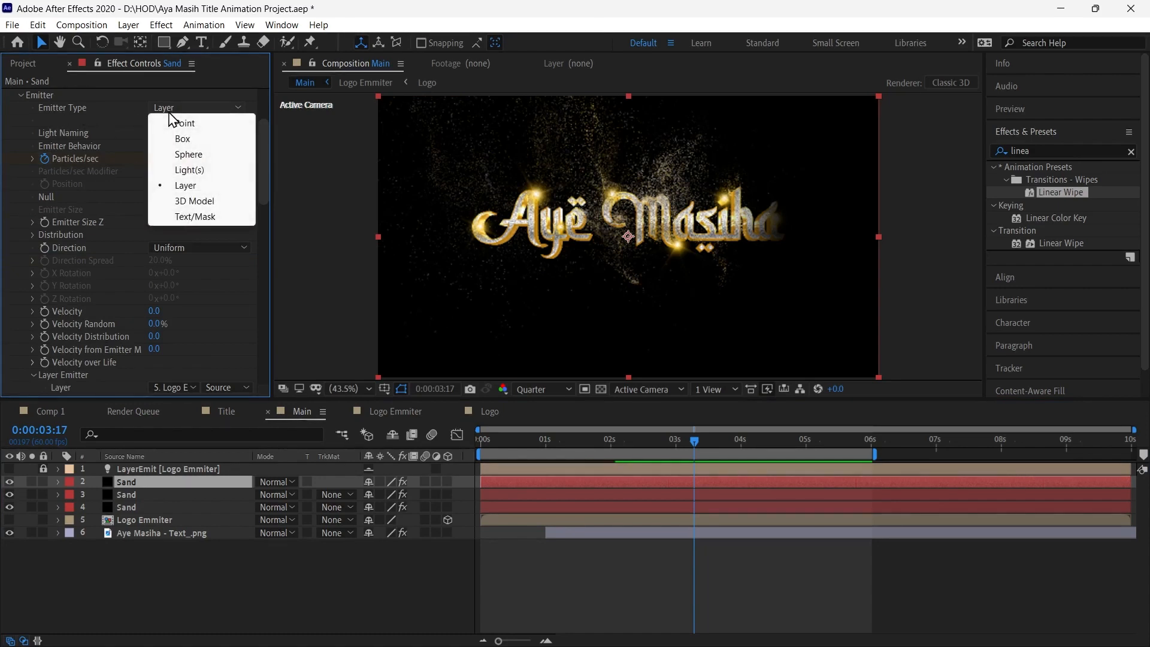
{"action": "left_click", "coordinate": [182, 154]}
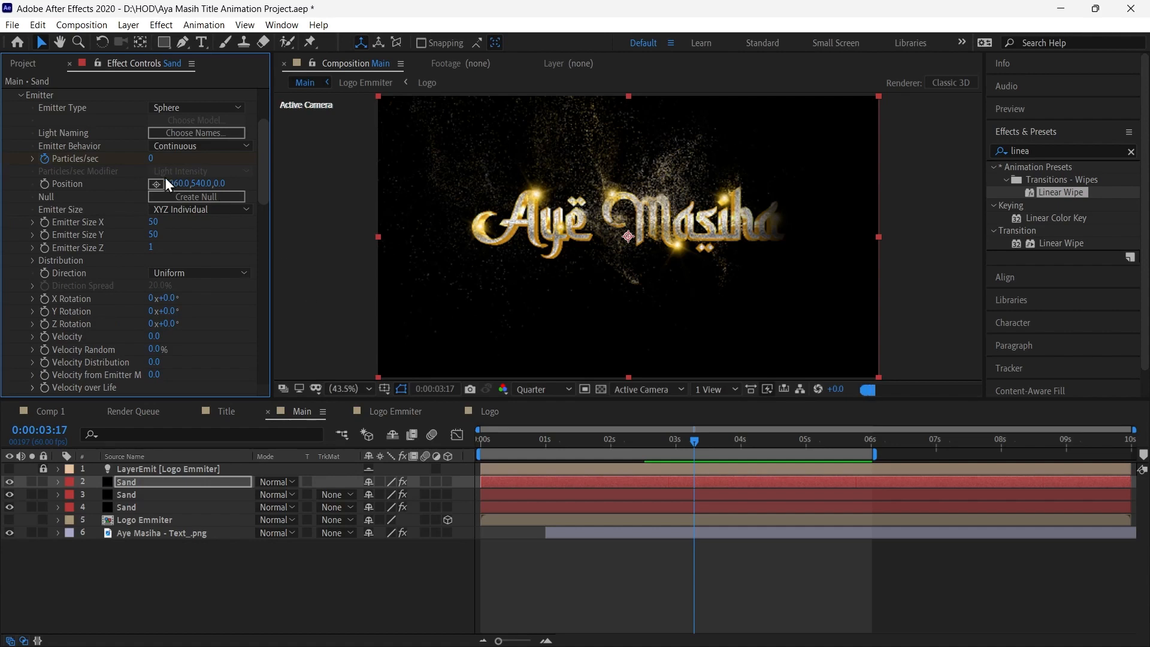
{"action": "left_click", "coordinate": [150, 158]}
{"action": "type", "text": "300000"}
{"action": "key", "text": "Return"}
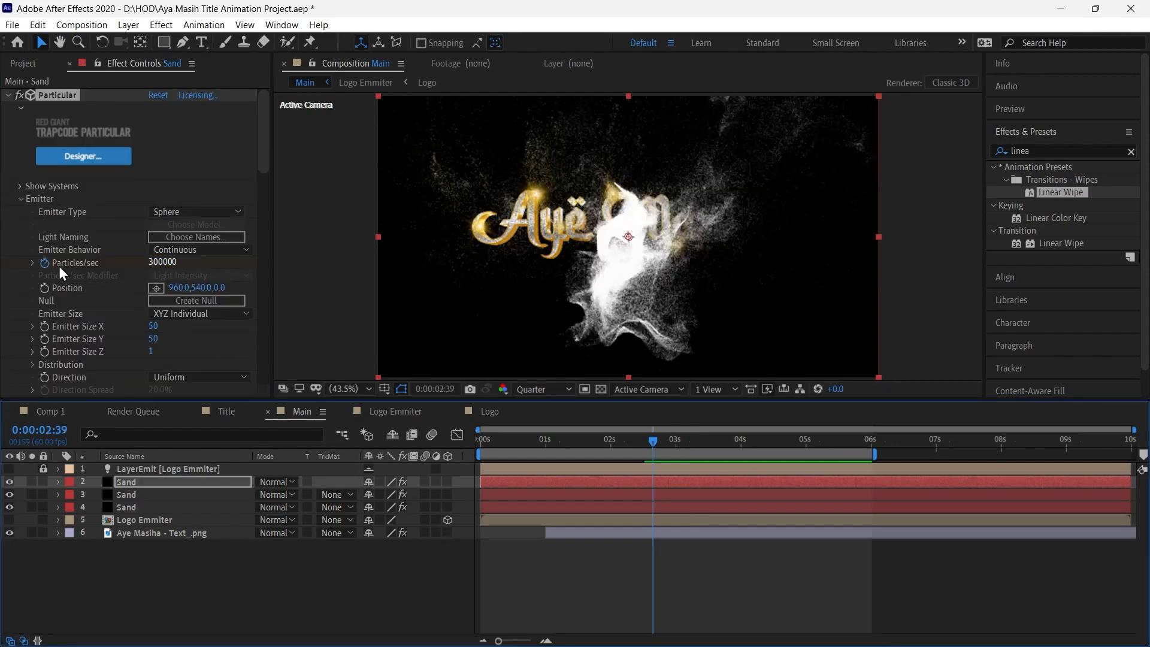
{"action": "left_click", "coordinate": [157, 264]}
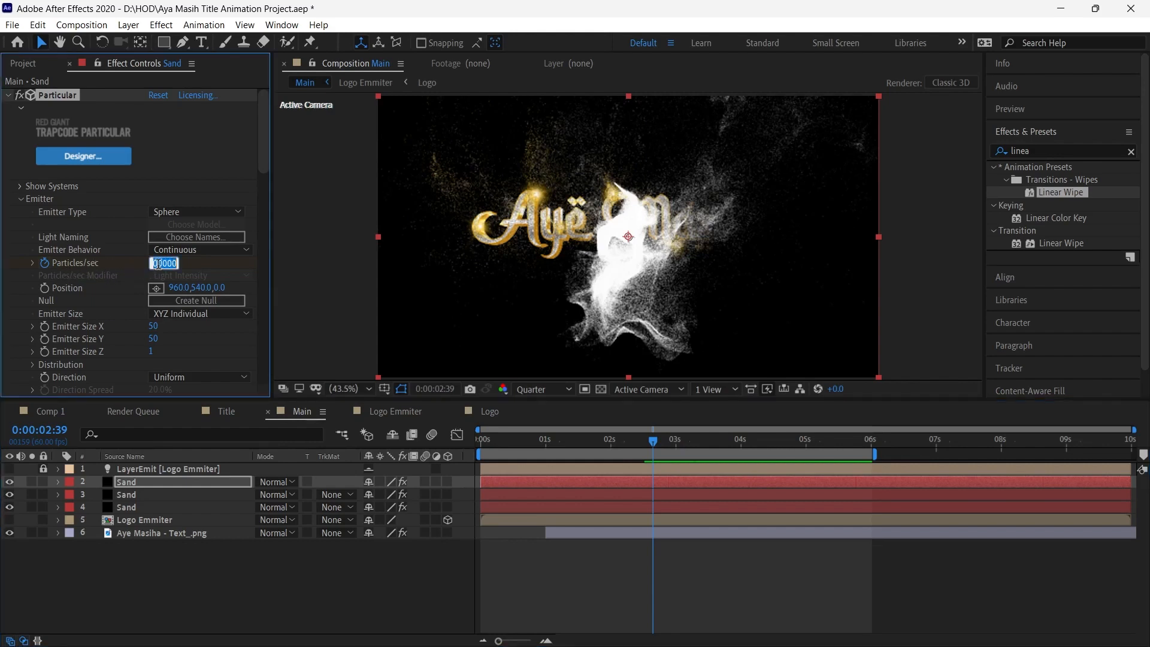
{"action": "type", "text": "10000"}
{"action": "key", "text": "Return"}
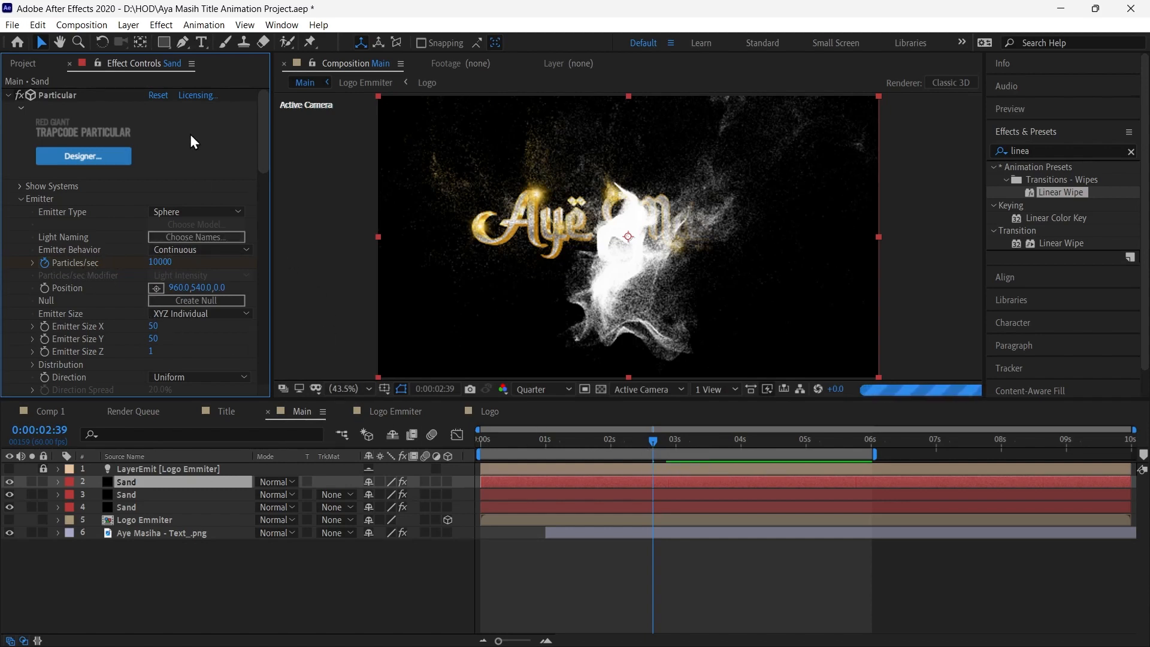
- Apply the Bell Curve preset to the duplicated Sand layer's Opacity Over Life
{"action": "left_click_drag", "start_coordinate": [261, 158], "coordinate": [251, 328]}
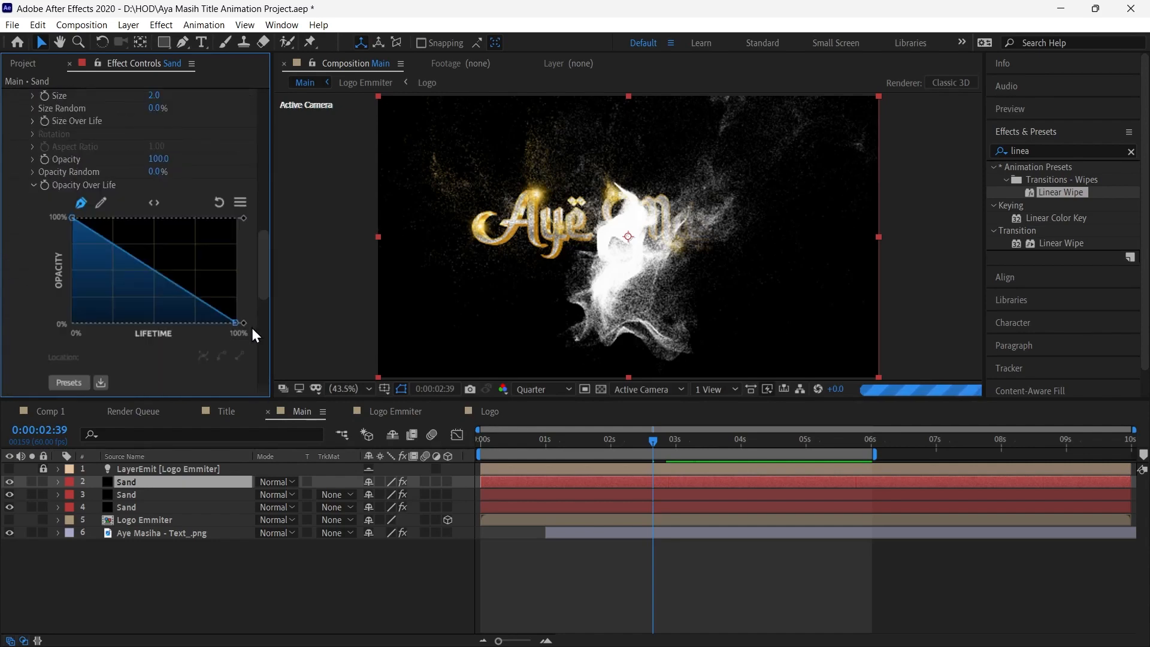
{"action": "left_click", "coordinate": [63, 384]}
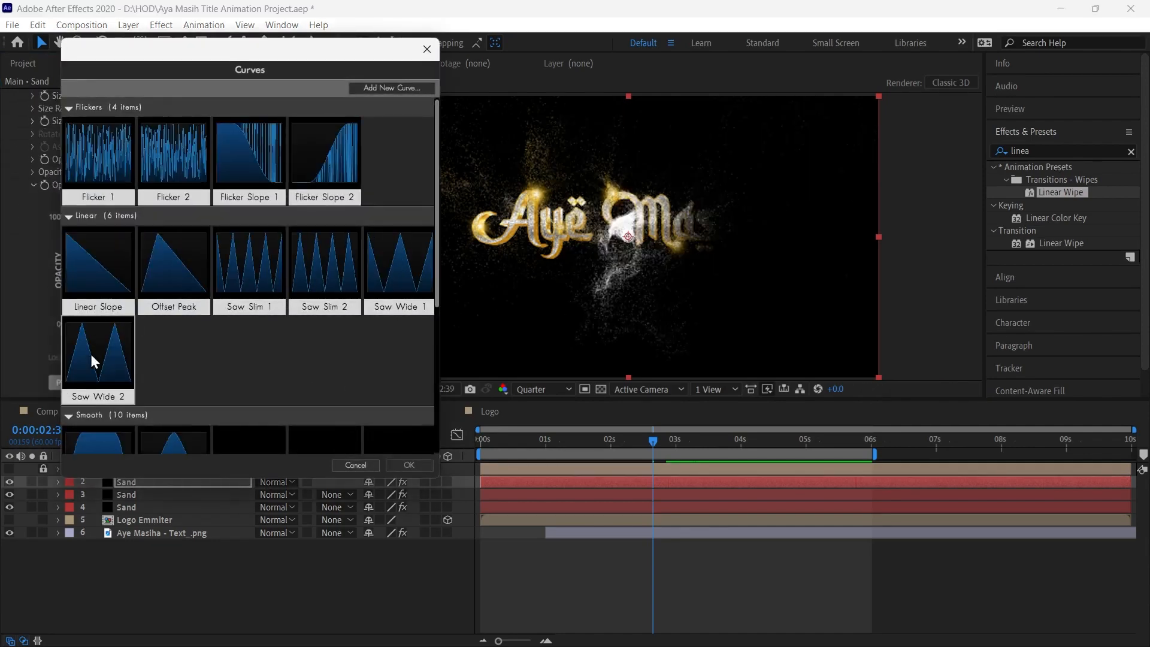
{"action": "scroll", "coordinate": [243, 362], "scroll_direction": "down", "scroll_amount": 1}
{"action": "scroll", "coordinate": [217, 376], "scroll_direction": "down", "scroll_amount": 2}
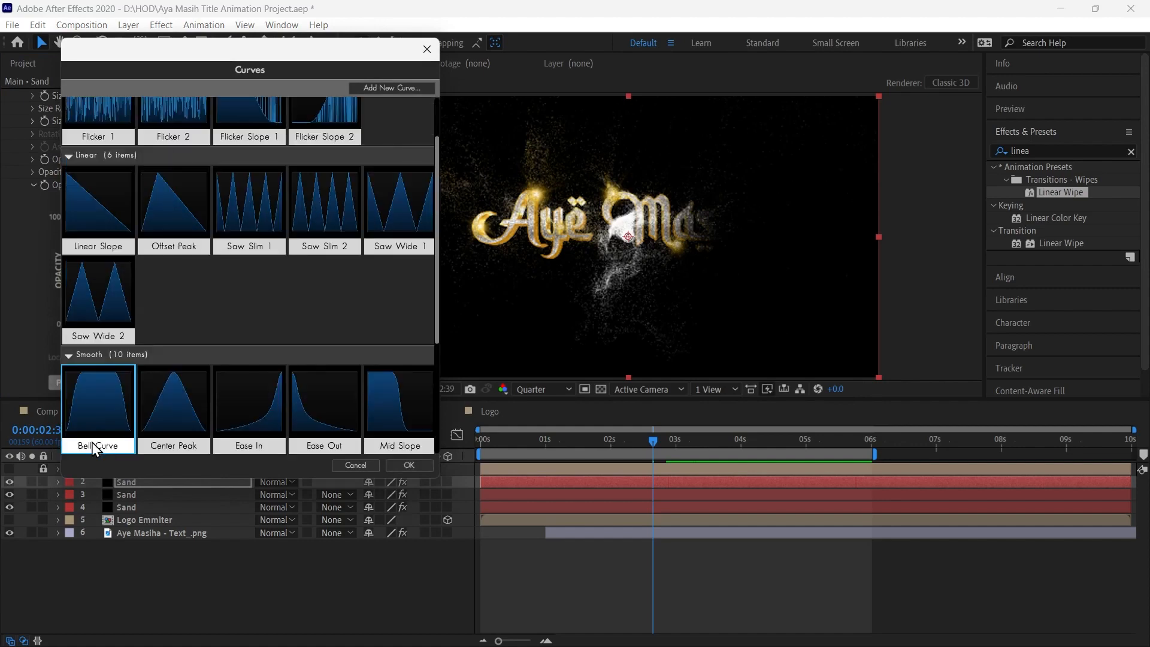
{"action": "left_click", "coordinate": [417, 469]}
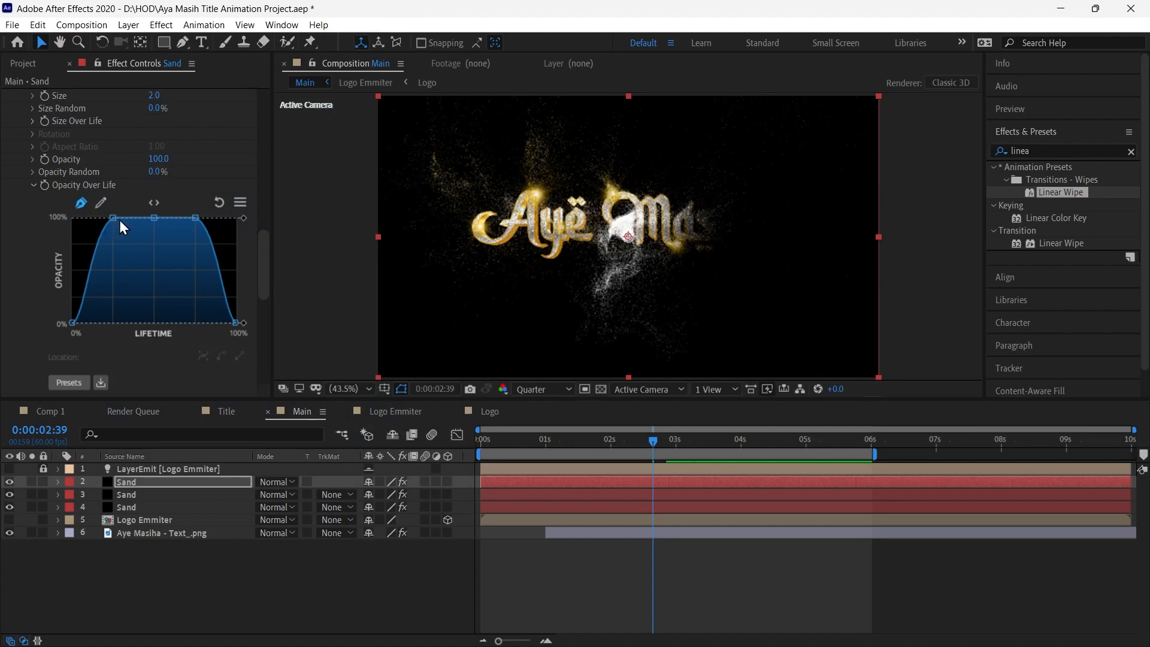
- Narrow the Opacity Over Life curve's plateau by moving both outer upper points inward, with the first one at 38%, 100%
{"action": "left_click_drag", "start_coordinate": [113, 217], "coordinate": [128, 218]}
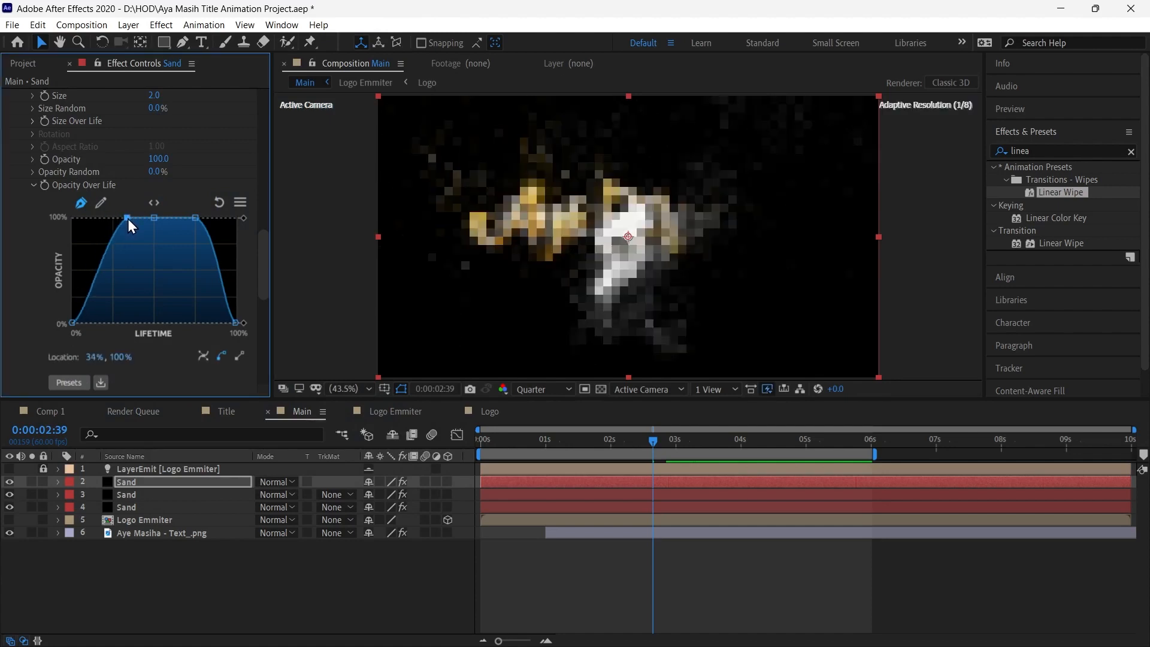
{"action": "left_click", "coordinate": [190, 216]}
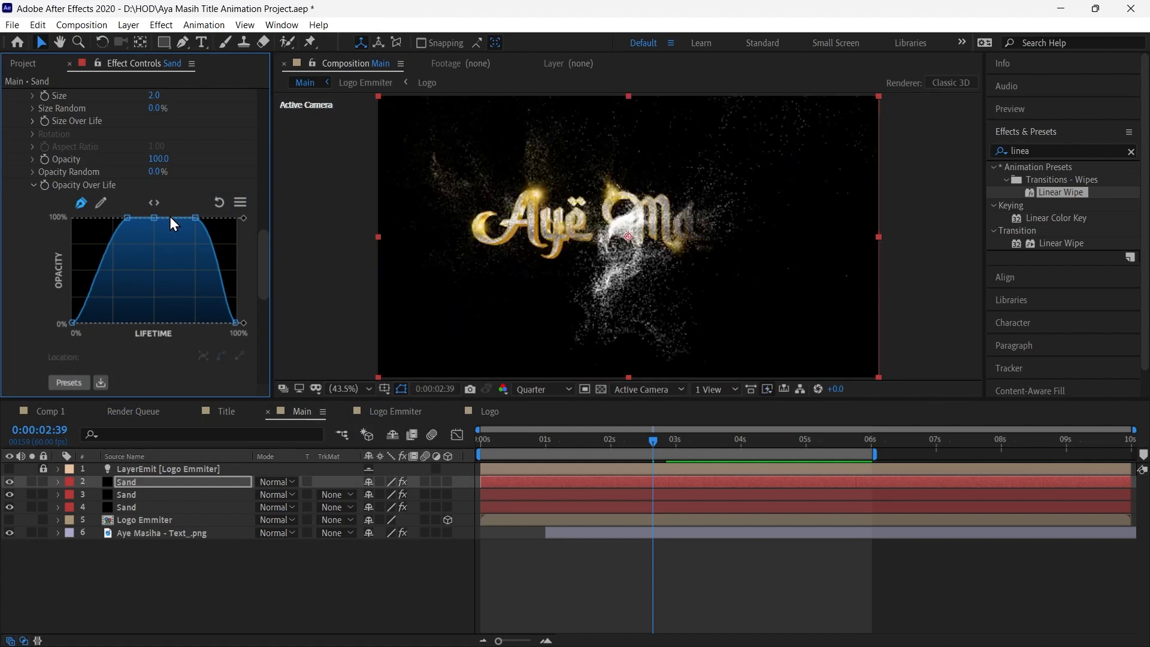
{"action": "left_click_drag", "start_coordinate": [127, 218], "coordinate": [135, 218]}
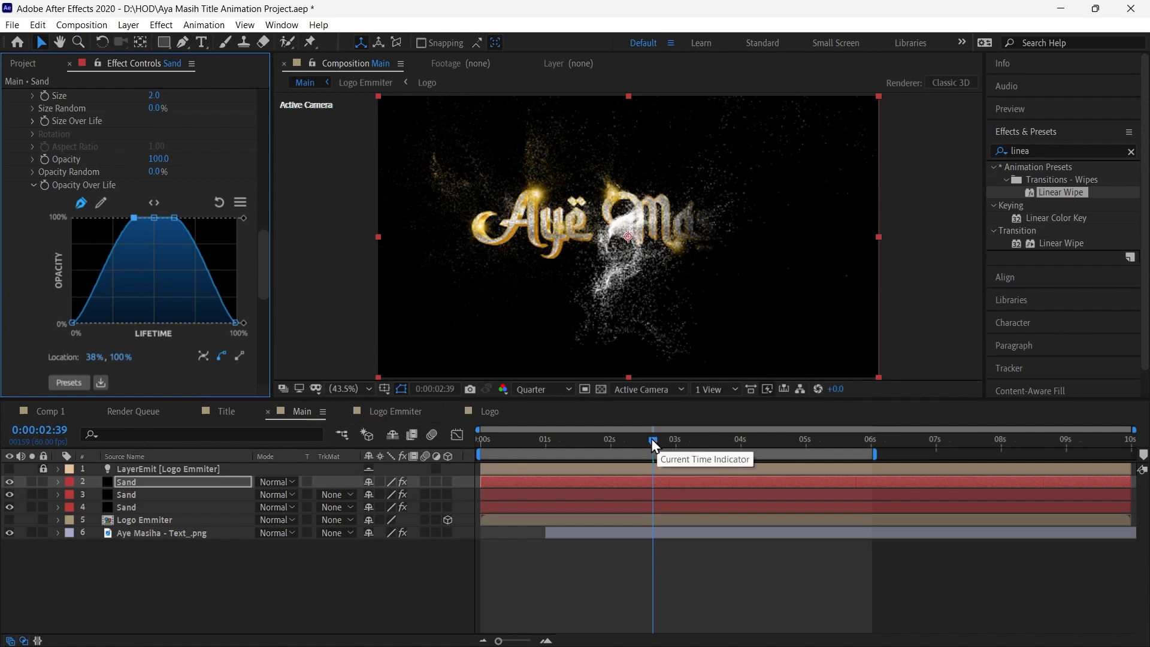
- Keyframe the sphere emitter's Position at 0:00:00:00, placing it just outside the frame's left edge at -83.7, 528.5, 0.0
{"action": "left_click_drag", "start_coordinate": [652, 444], "coordinate": [465, 444]}
{"action": "left_click_drag", "start_coordinate": [263, 258], "coordinate": [250, 134]}
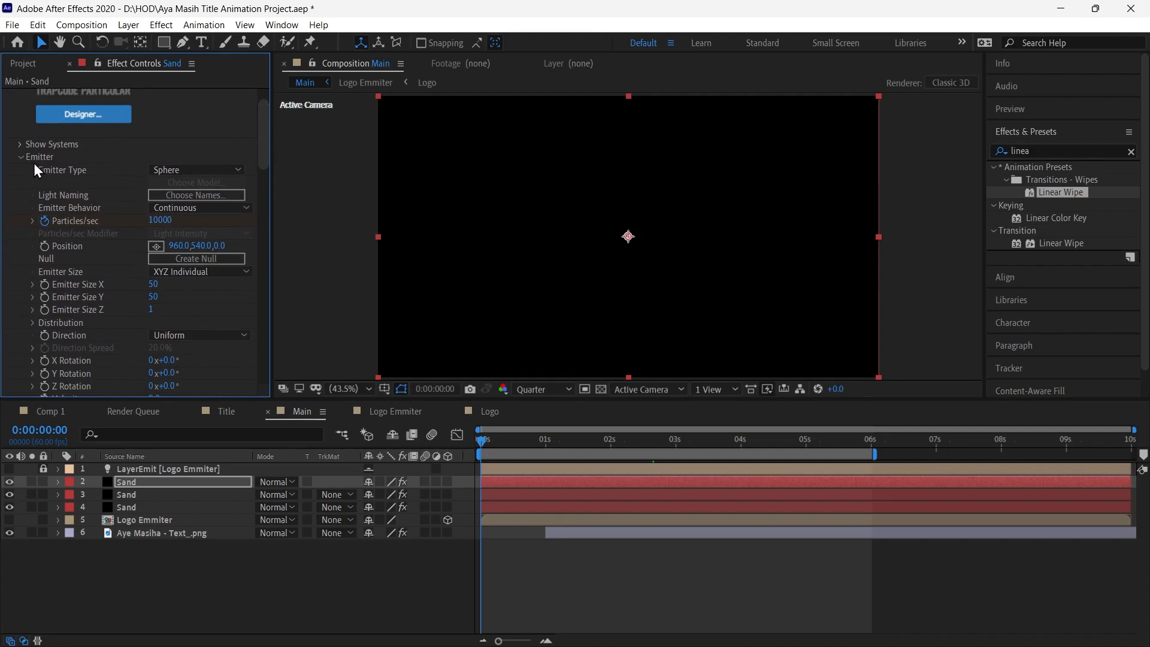
{"action": "left_click", "coordinate": [44, 247]}
{"action": "left_click_drag", "start_coordinate": [628, 236], "coordinate": [355, 232]}
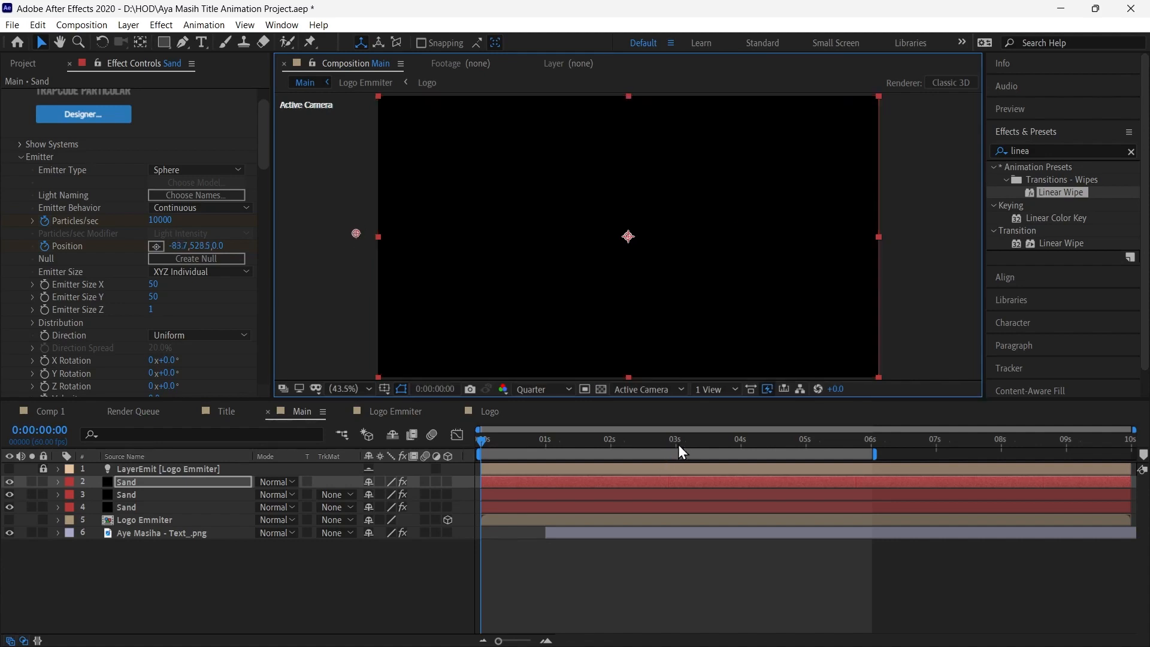
- Keyframe the sphere emitter's Position at 0:00:03:59 by moving it horizontally across the title and past the frame's right edge
{"action": "left_click_drag", "start_coordinate": [679, 445], "coordinate": [742, 453]}
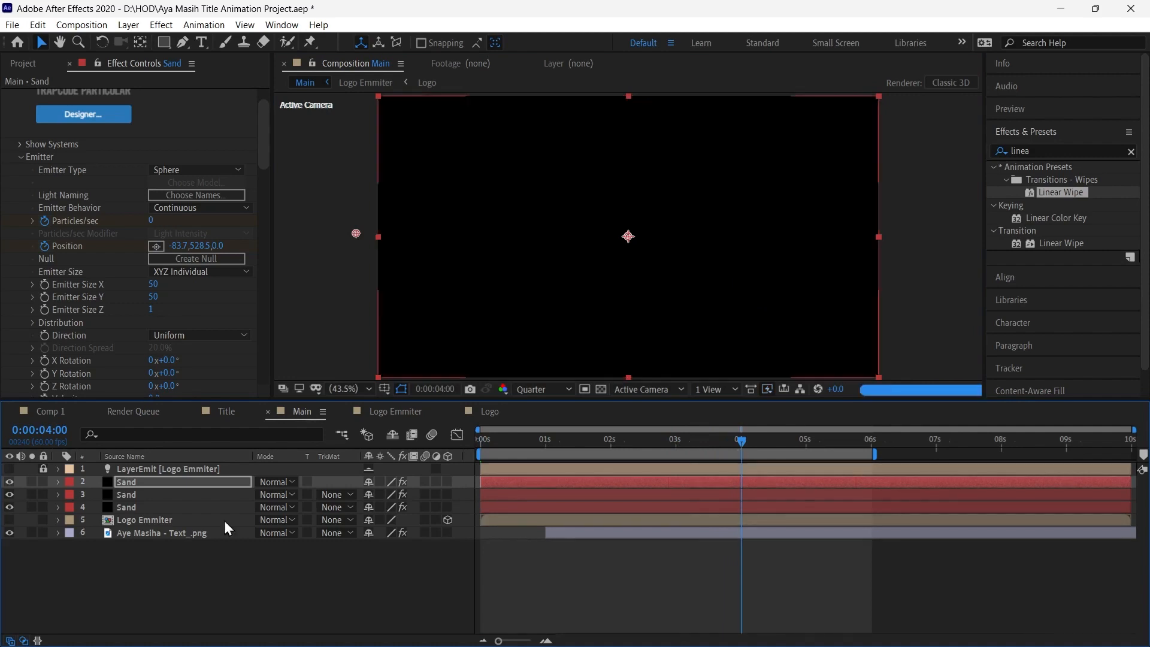
{"action": "left_click", "coordinate": [177, 532]}
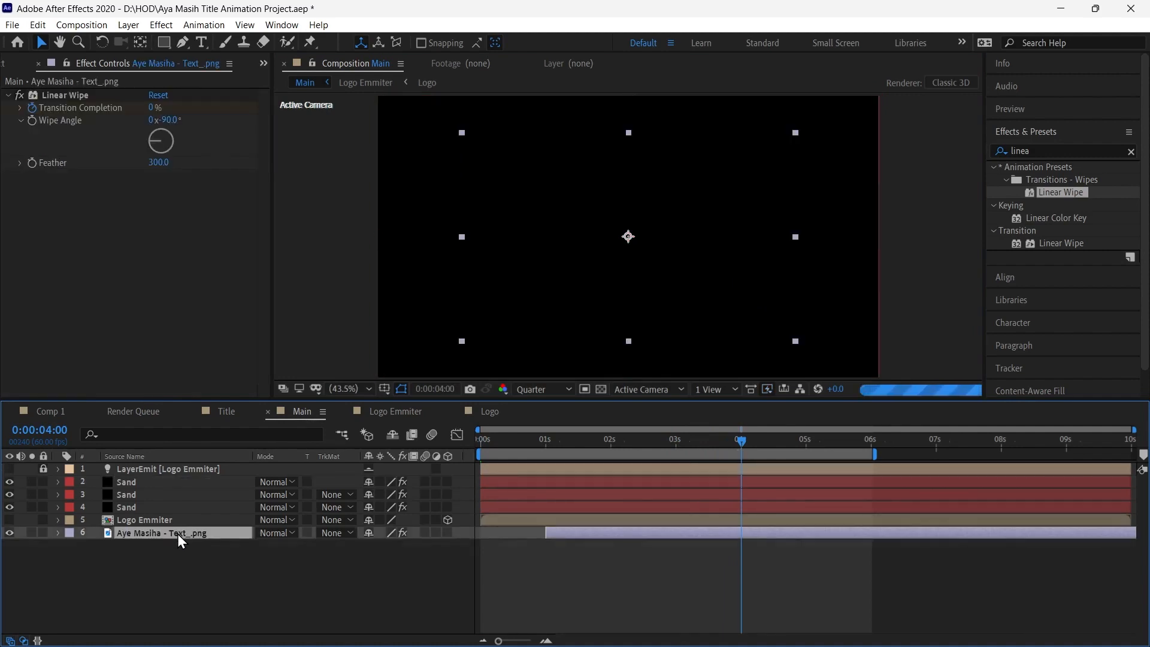
{"action": "key", "text": "u"}
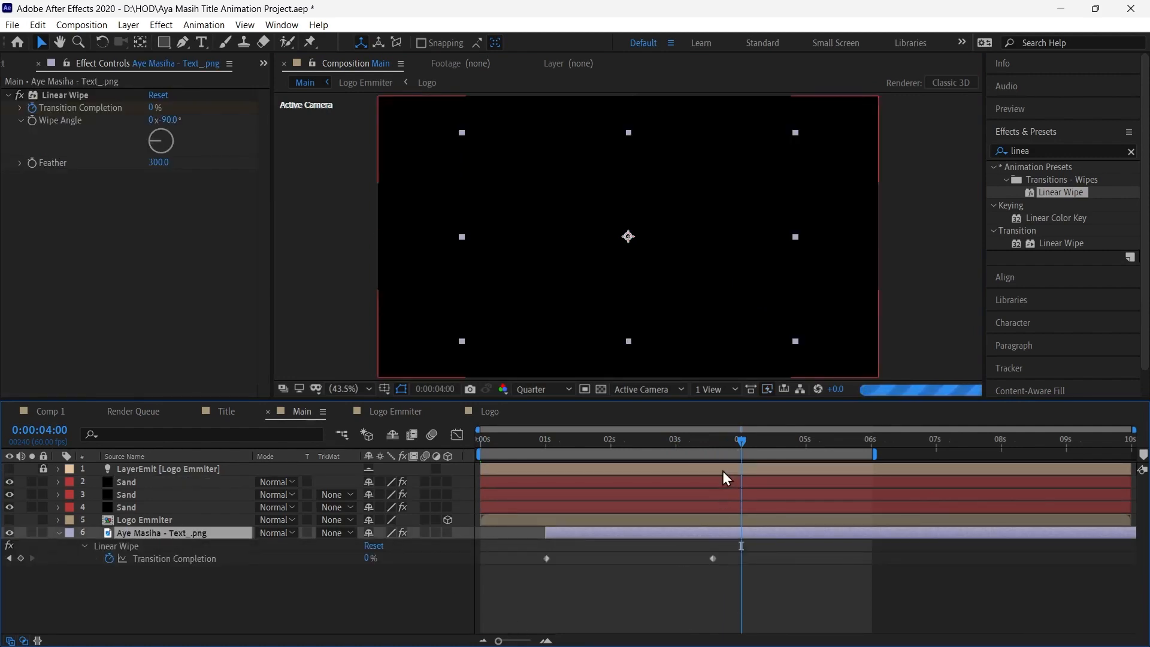
{"action": "left_click", "coordinate": [739, 441]}
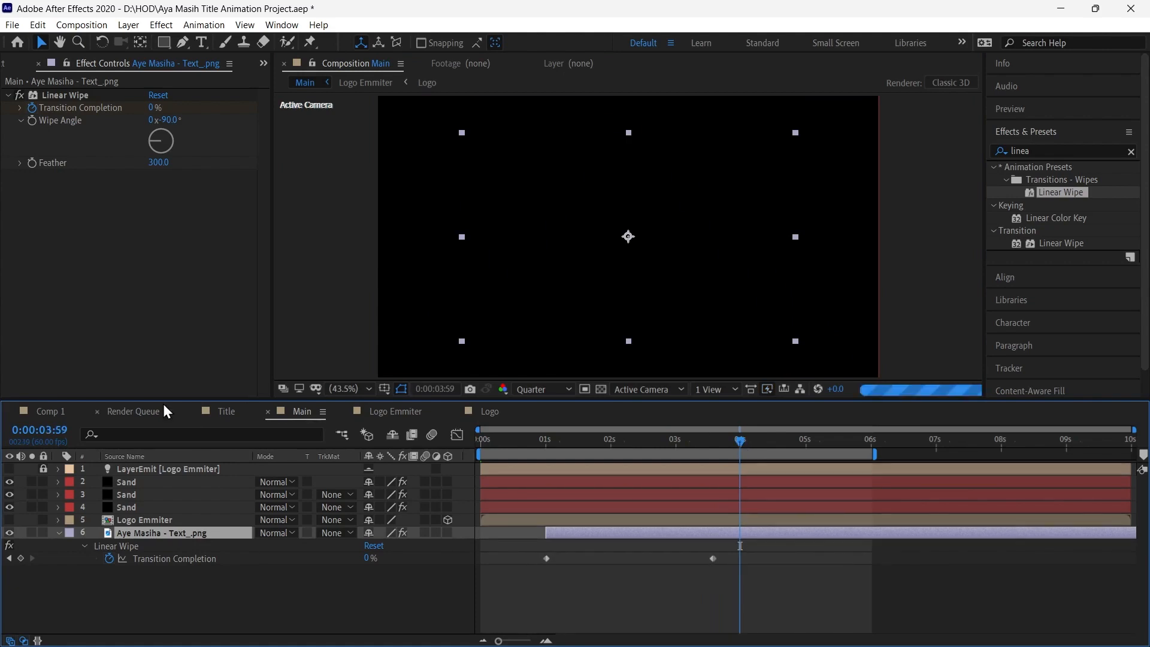
{"action": "left_click", "coordinate": [138, 483]}
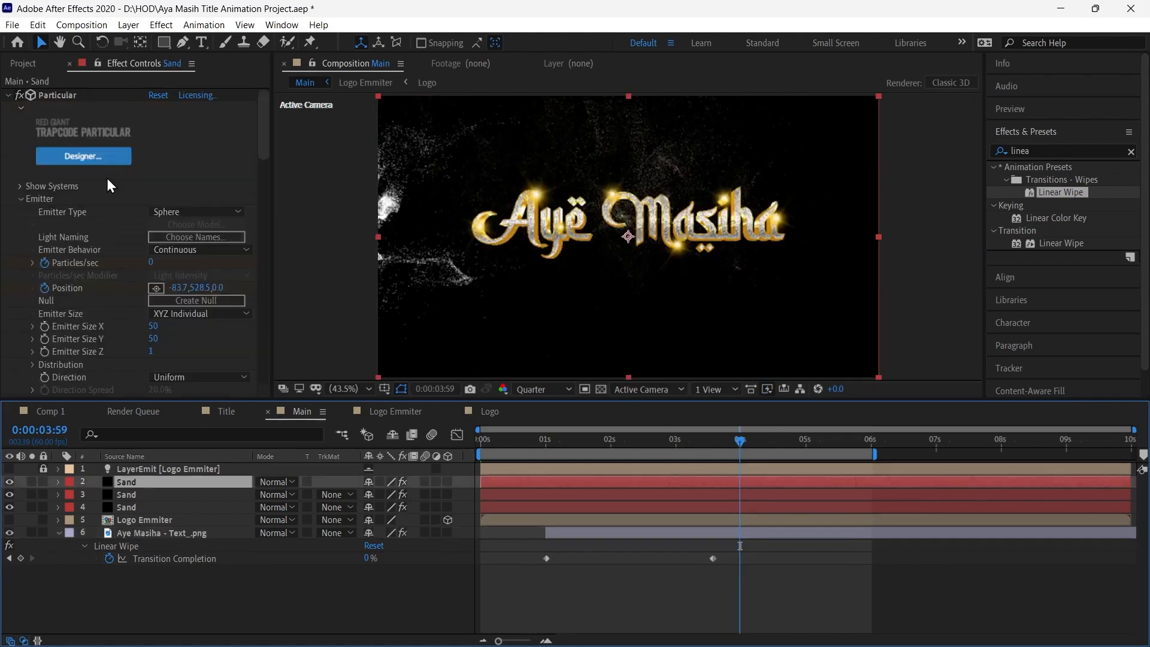
{"action": "left_click", "coordinate": [80, 266]}
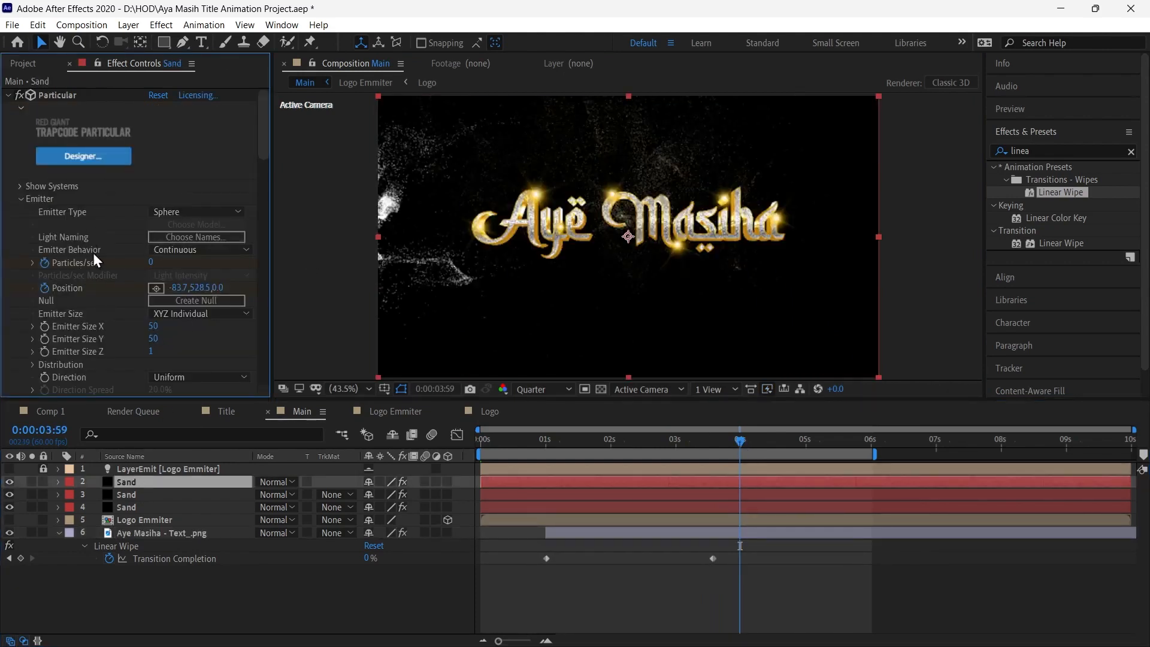
{"action": "left_click_drag", "start_coordinate": [298, 279], "coordinate": [577, 270]}
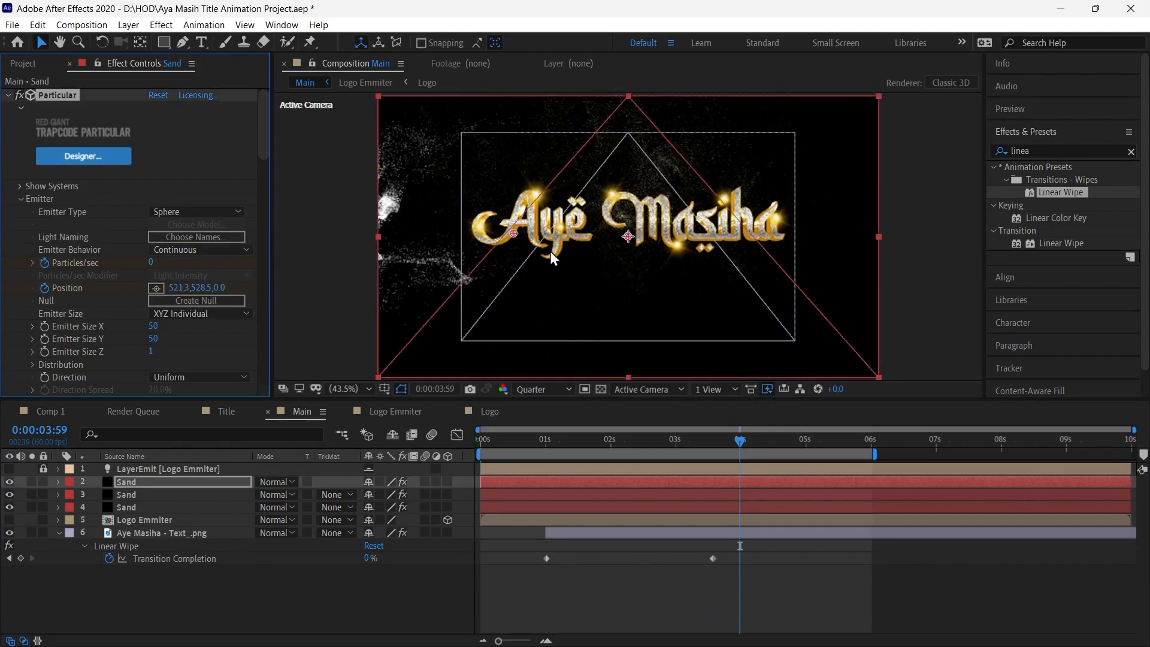
{"action": "left_click_drag", "start_coordinate": [515, 233], "coordinate": [750, 234]}
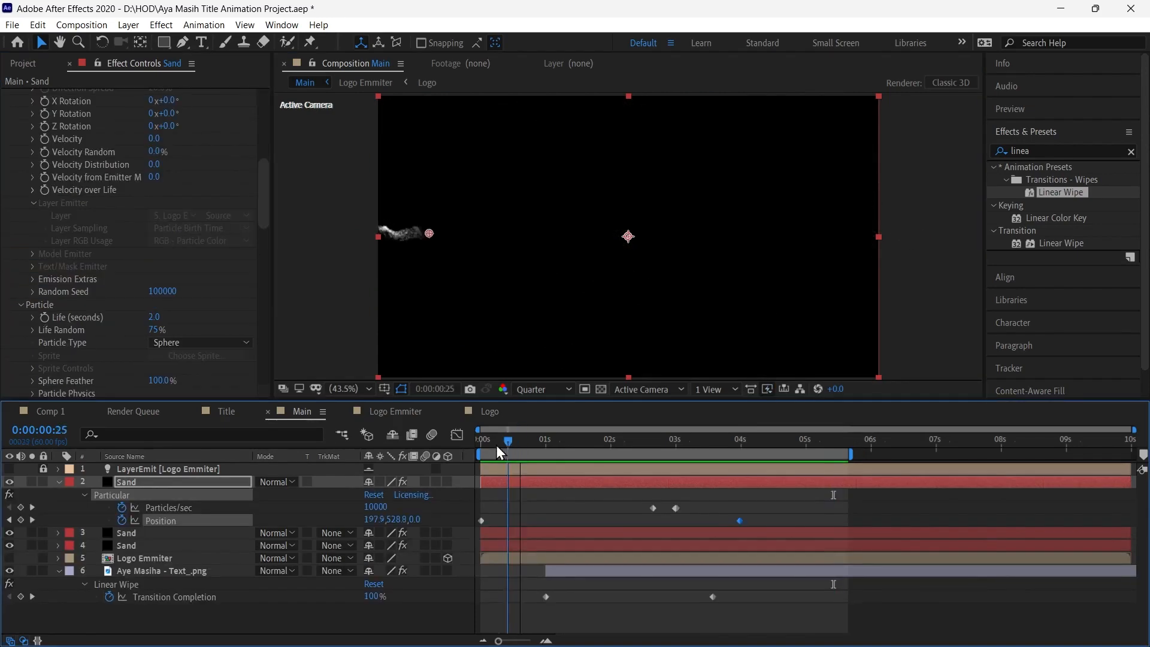
- Preview the sphere-emitted sand sweeping across the title from 0:00:00:00, stopping at 0:00:02:07 with its Sand layer selected
{"action": "left_click_drag", "start_coordinate": [496, 444], "coordinate": [429, 440]}
{"action": "key", "text": "space"}
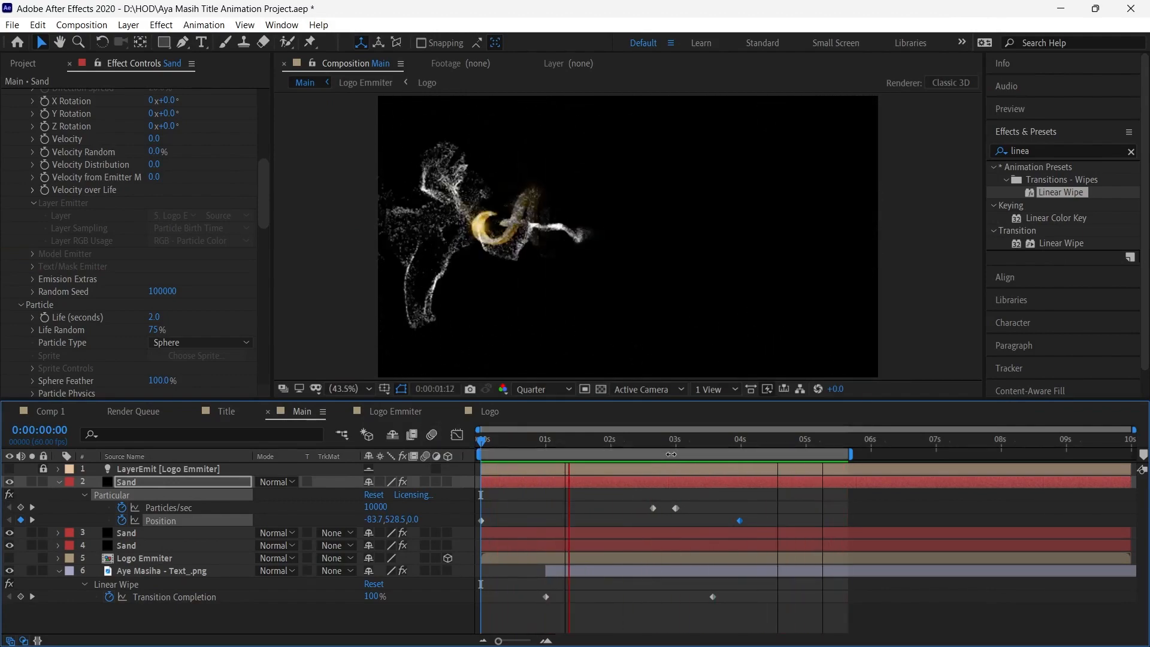
{"action": "key", "text": "space"}
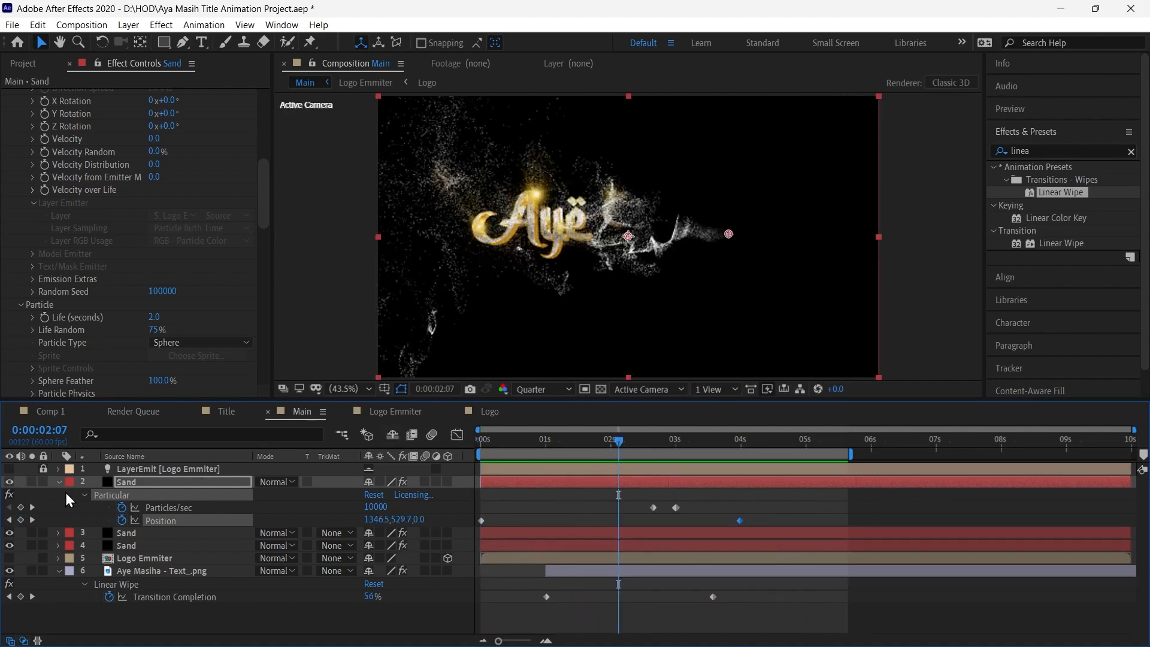
{"action": "left_click", "coordinate": [149, 483]}
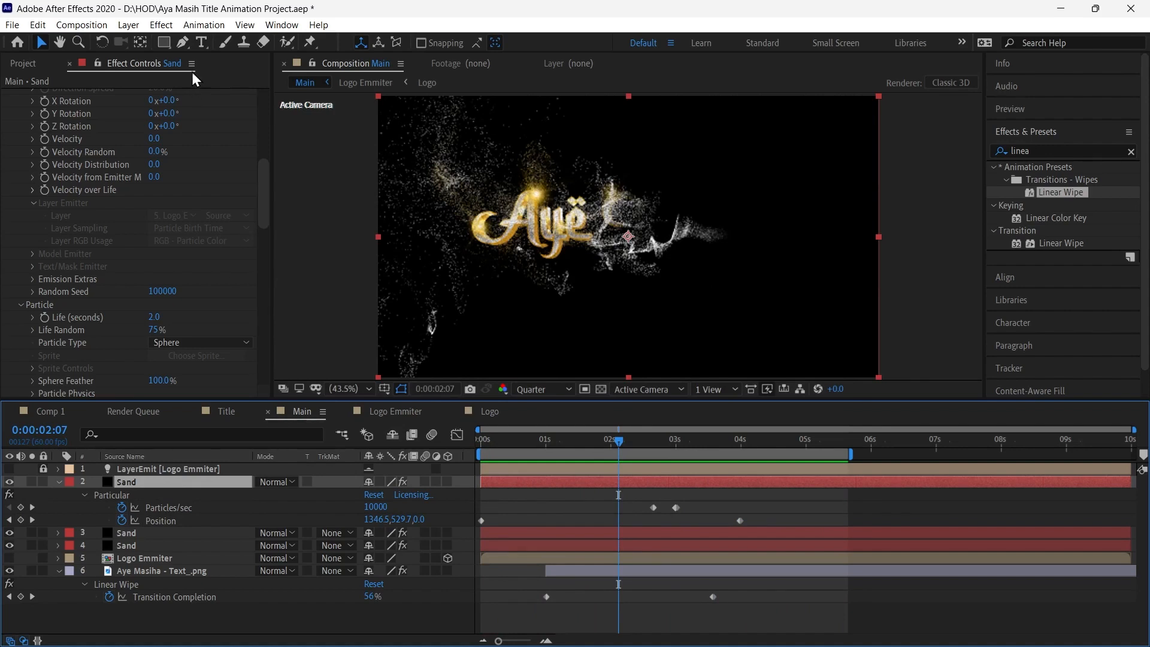
- Collapse the Emitter, Particle and Environment groups in the Particular effect of the topmost Sand layer
{"action": "scroll", "coordinate": [89, 290], "scroll_direction": "up", "scroll_amount": 10}
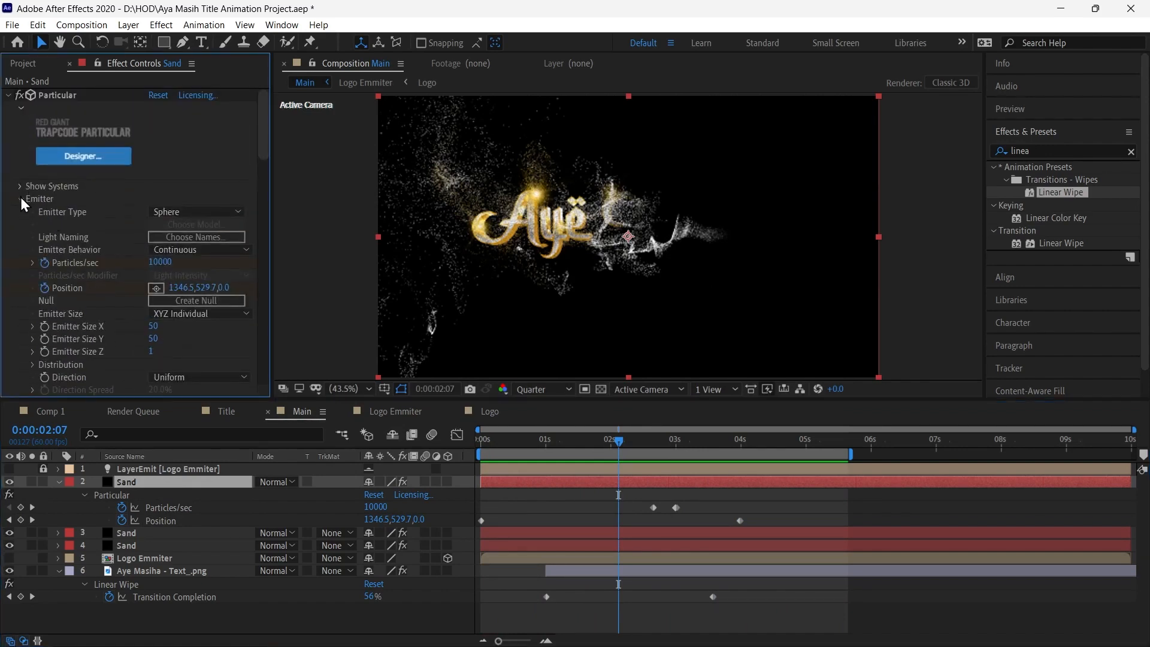
{"action": "left_click", "coordinate": [21, 199]}
{"action": "left_click", "coordinate": [19, 212]}
{"action": "left_click", "coordinate": [17, 225]}
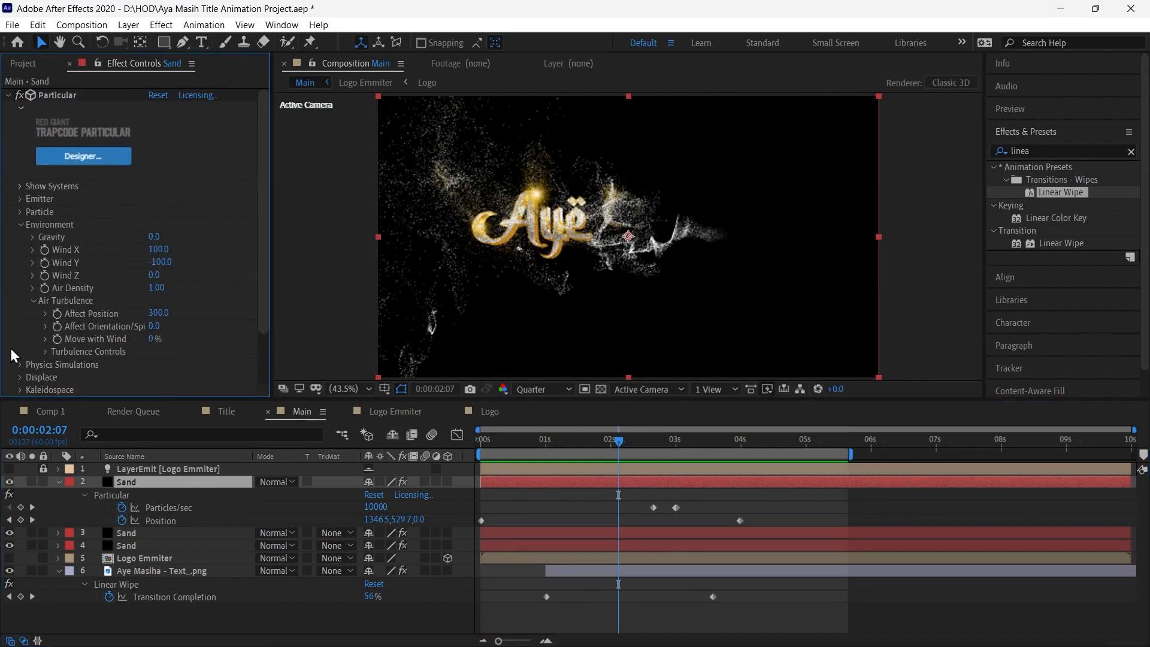
{"action": "left_click", "coordinate": [20, 225]}
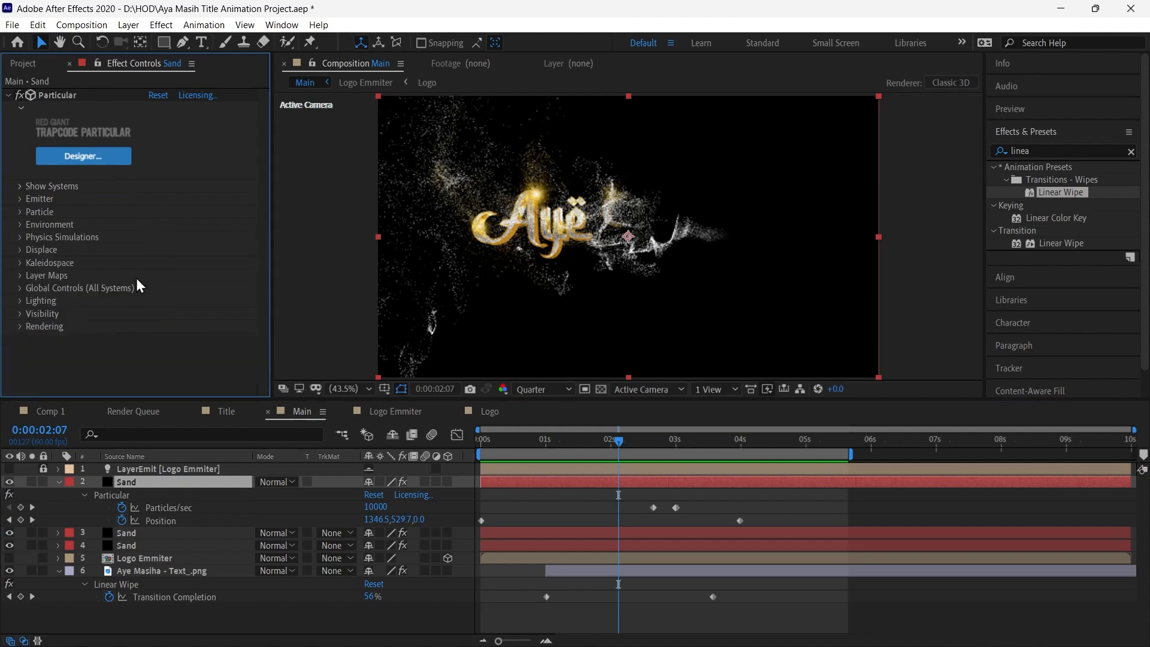
- Apply a Tint effect to the topmost Sand layer and set Map White To to the peach colour FAC6A6
{"action": "left_click", "coordinate": [158, 26]}
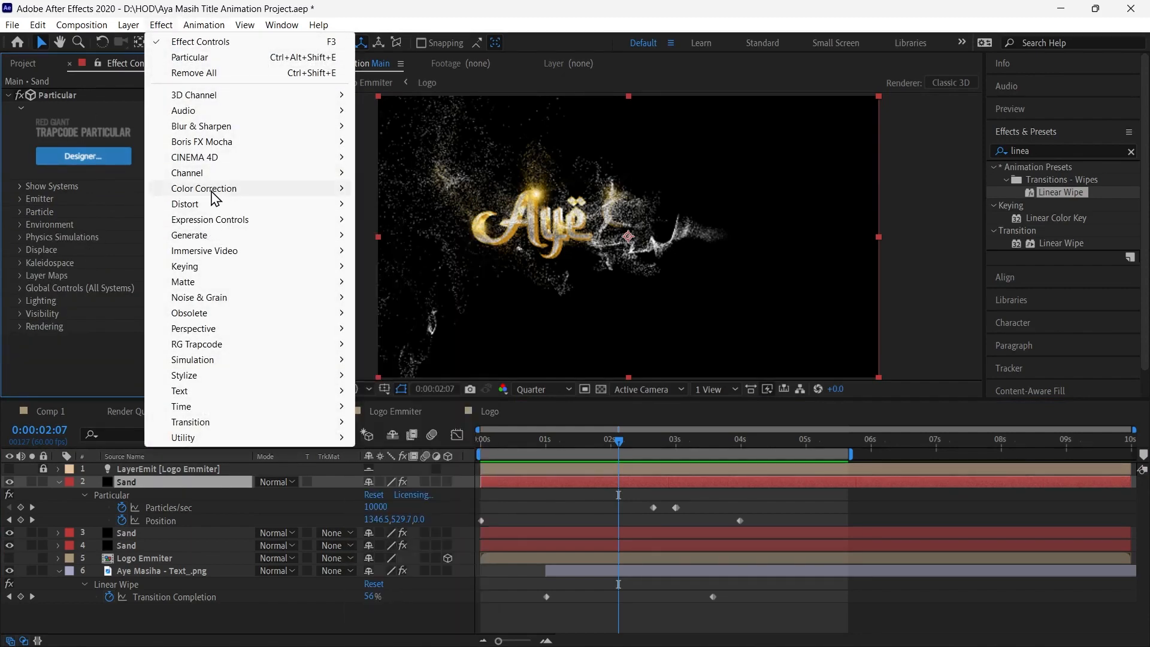
{"action": "mouse_move", "coordinate": [213, 191]}
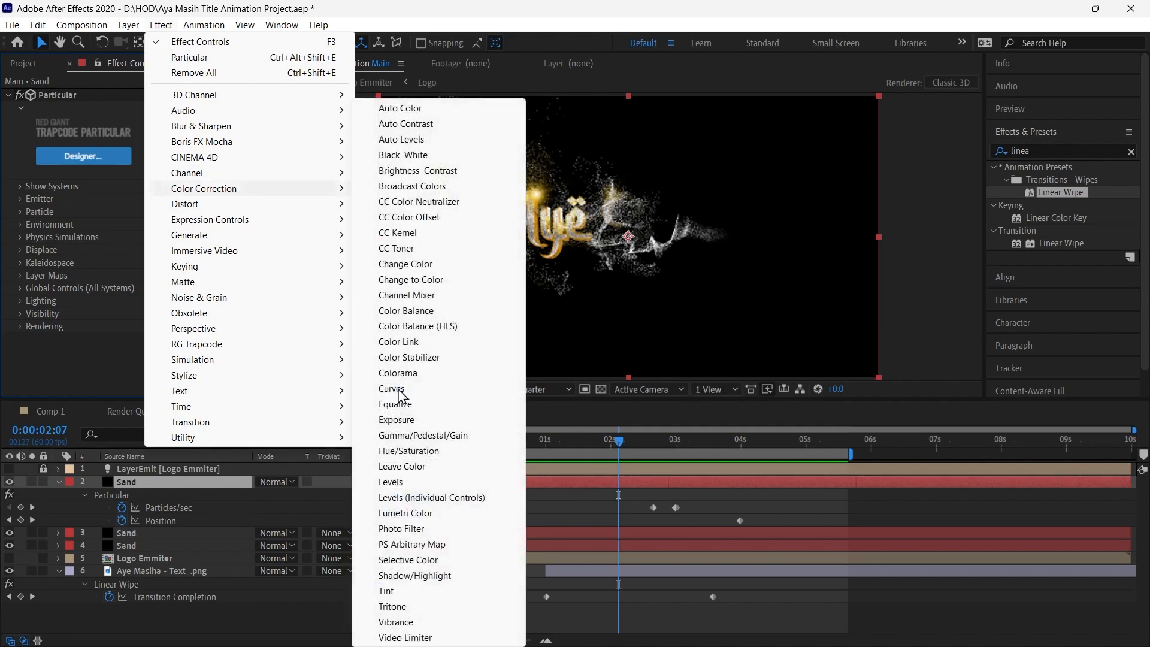
{"action": "left_click", "coordinate": [385, 592]}
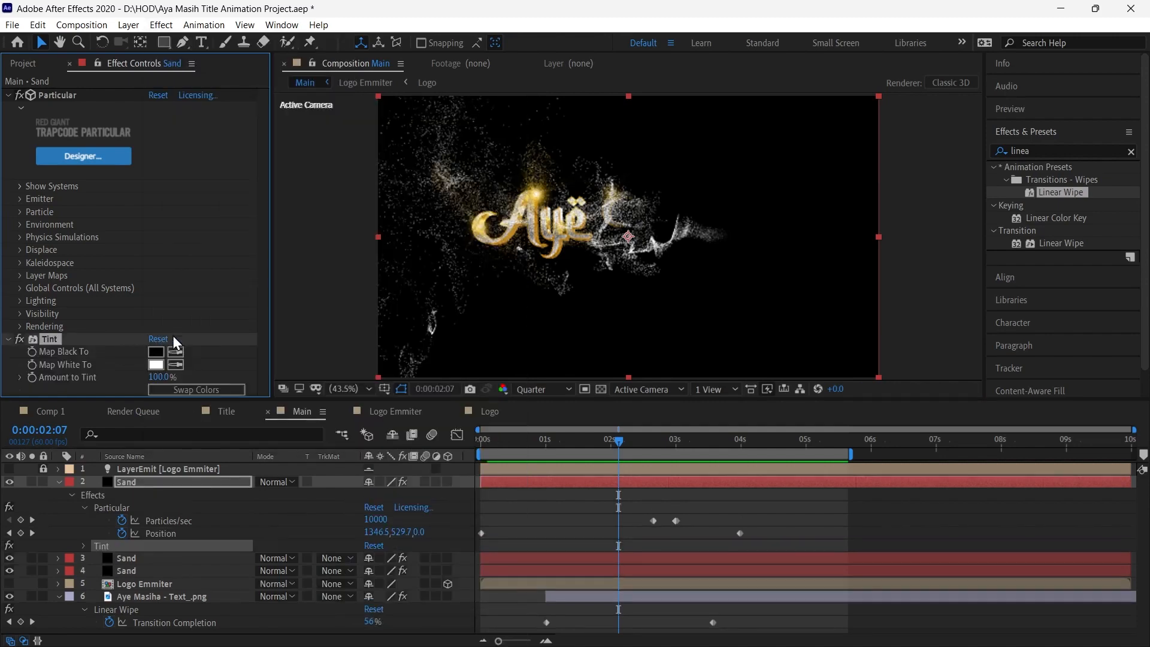
{"action": "left_click", "coordinate": [157, 365]}
{"action": "left_click_drag", "start_coordinate": [959, 341], "coordinate": [959, 355]}
{"action": "mouse_move", "coordinate": [791, 180]}
{"action": "left_mouse_down"}
{"action": "mouse_move", "coordinate": [842, 176]}
{"action": "mouse_move", "coordinate": [816, 178]}
{"action": "left_mouse_up"}
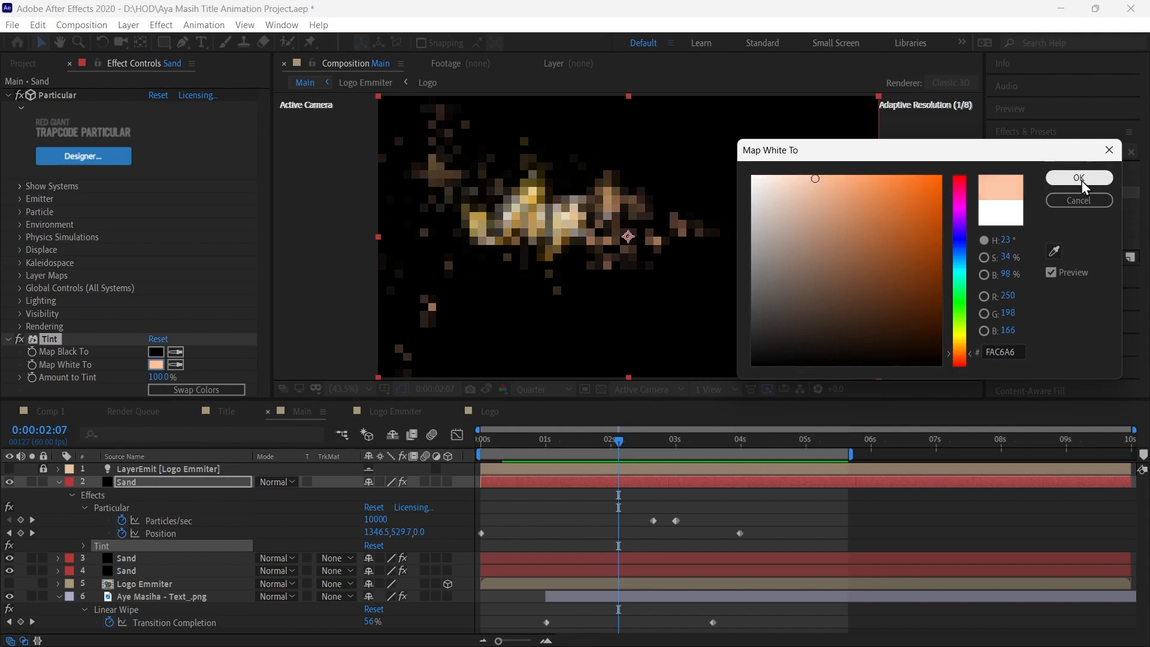
{"action": "left_click", "coordinate": [1080, 178]}
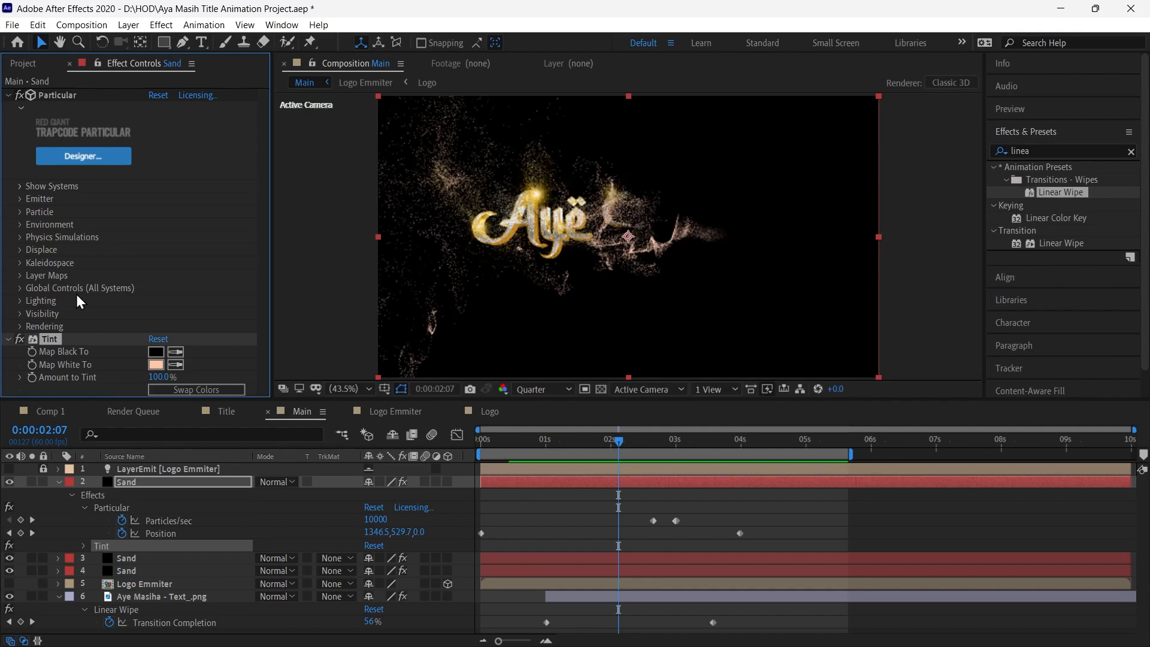
- Add a Gaussian Blur effect below Tint on the topmost Sand layer
{"action": "left_click", "coordinate": [162, 25]}
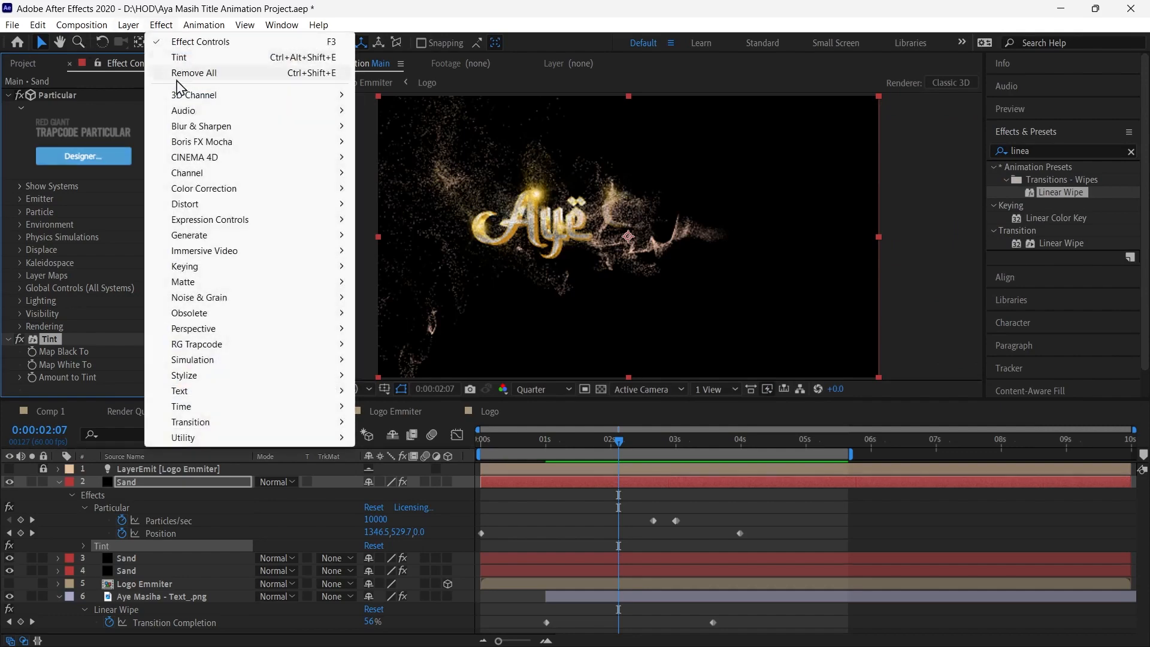
{"action": "mouse_move", "coordinate": [212, 129]}
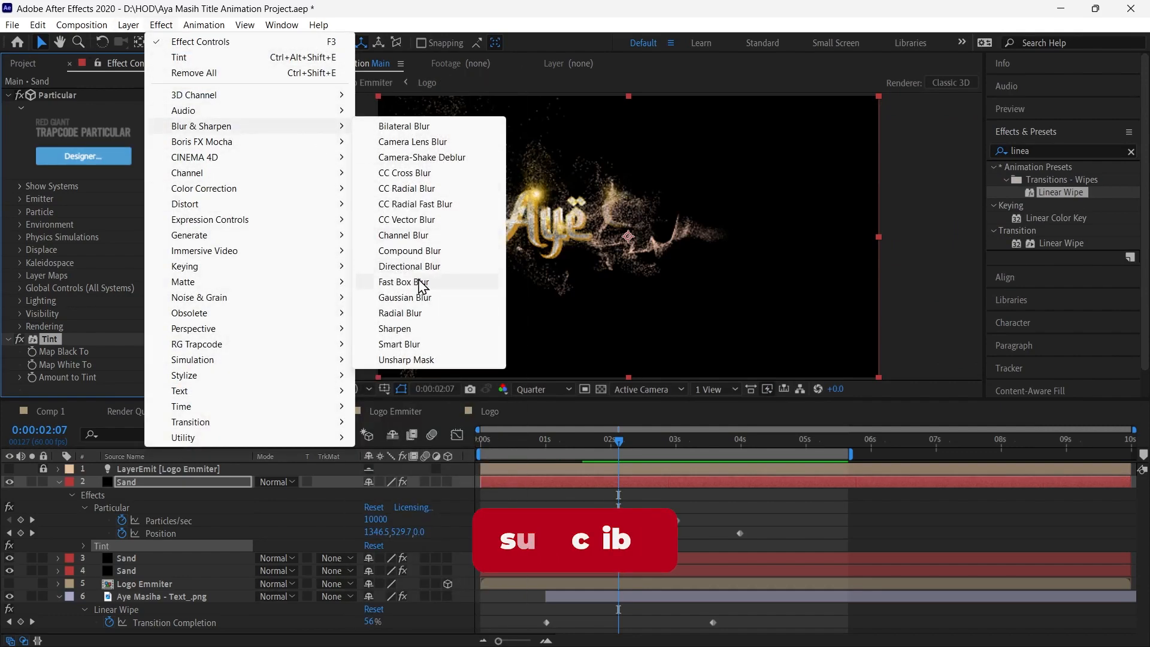
{"action": "left_click", "coordinate": [405, 298]}
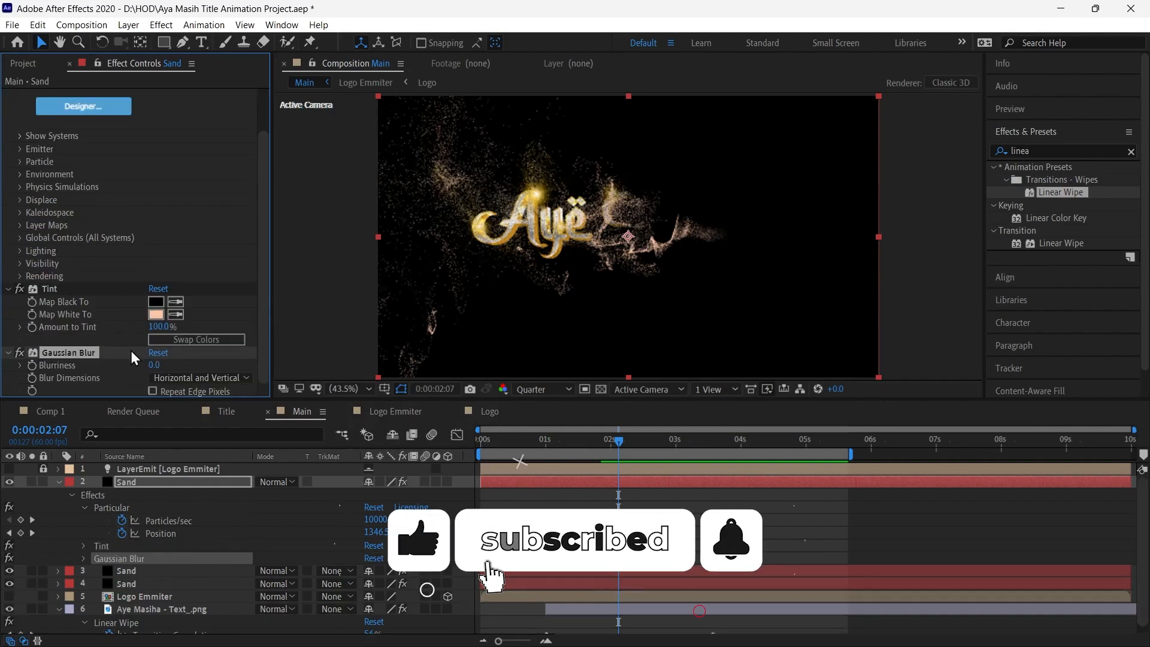